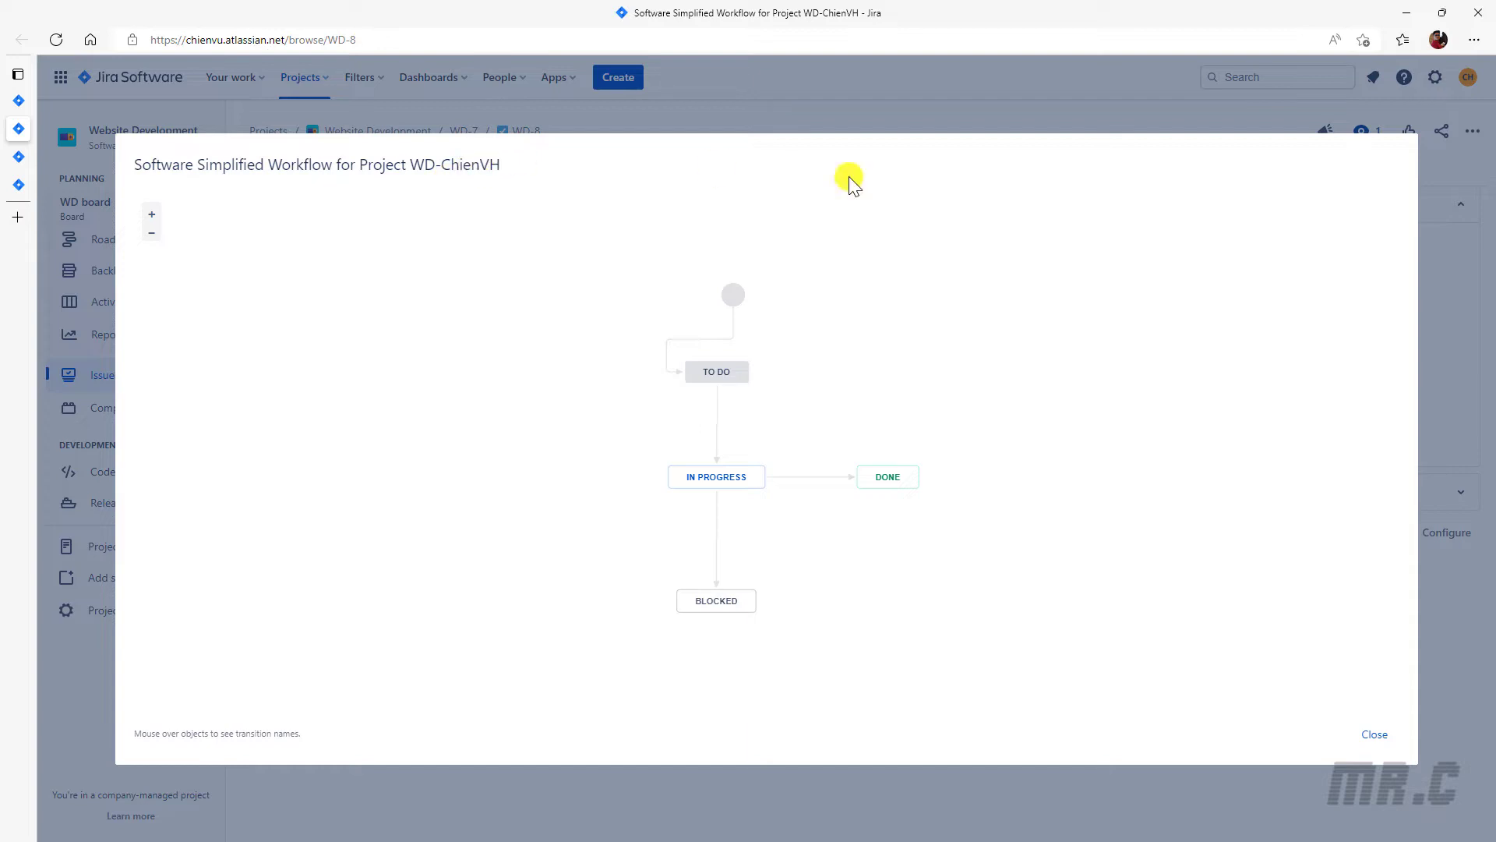
Close the task's workflow diagram and view the workflow of the story WD-1.
click(1373, 733)
click(20, 151)
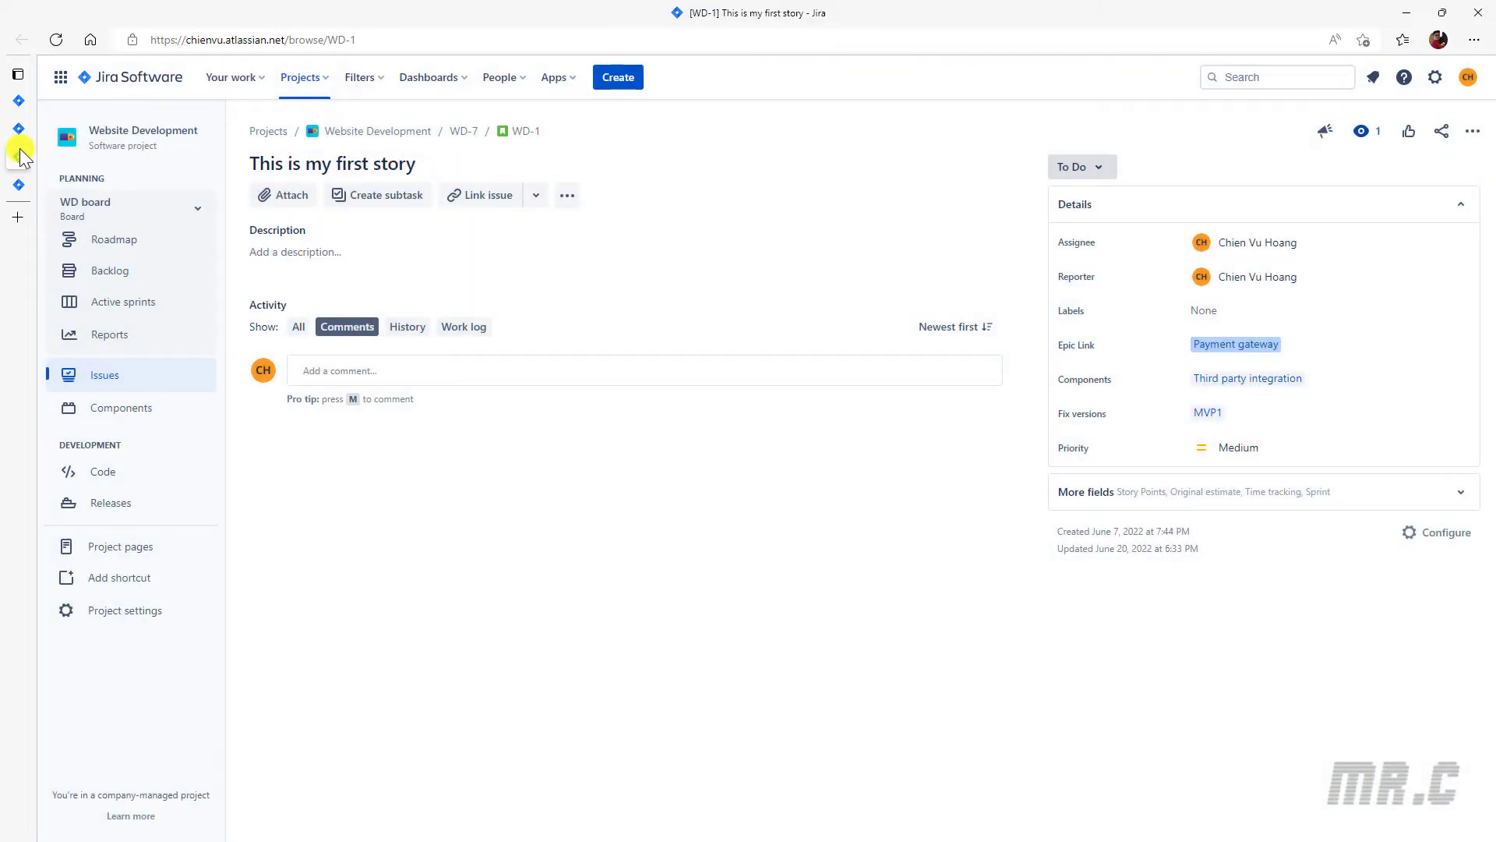
click(1101, 167)
click(1075, 243)
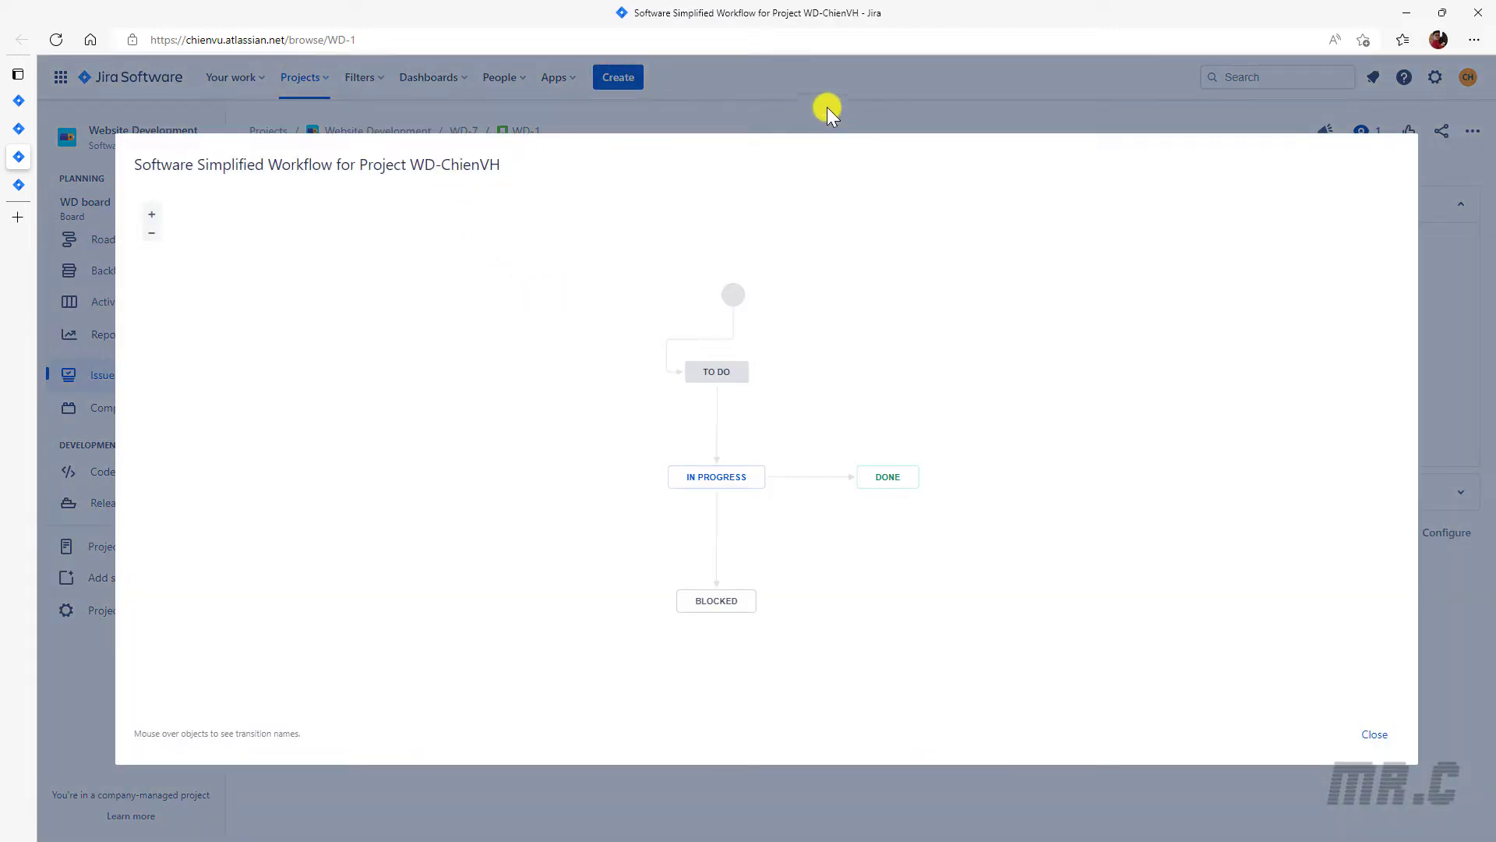
View the workflow diagram of the bug WD-5 and close it.
click(19, 183)
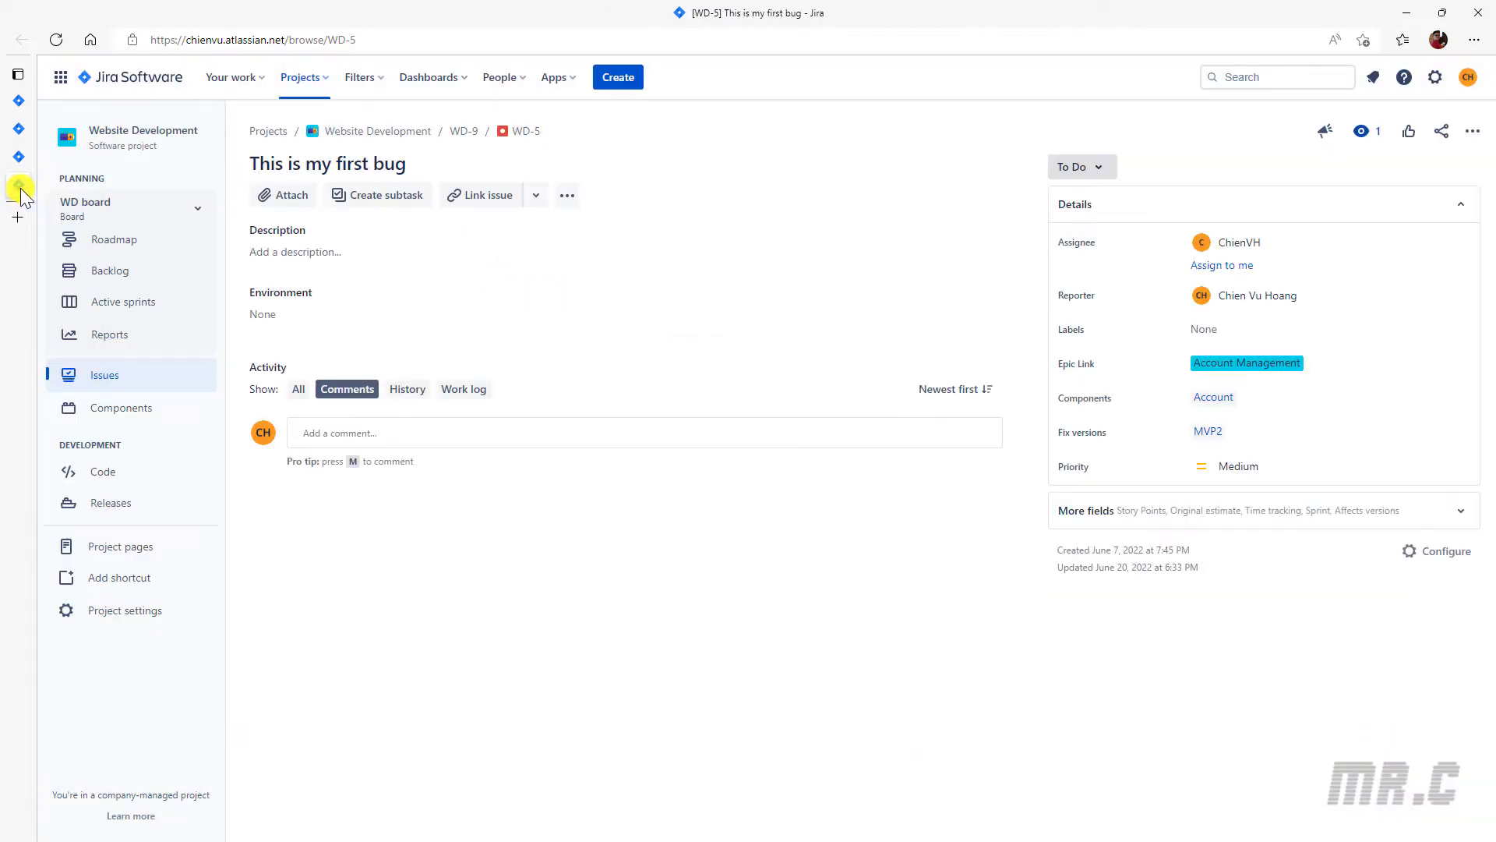
click(1100, 167)
click(1094, 242)
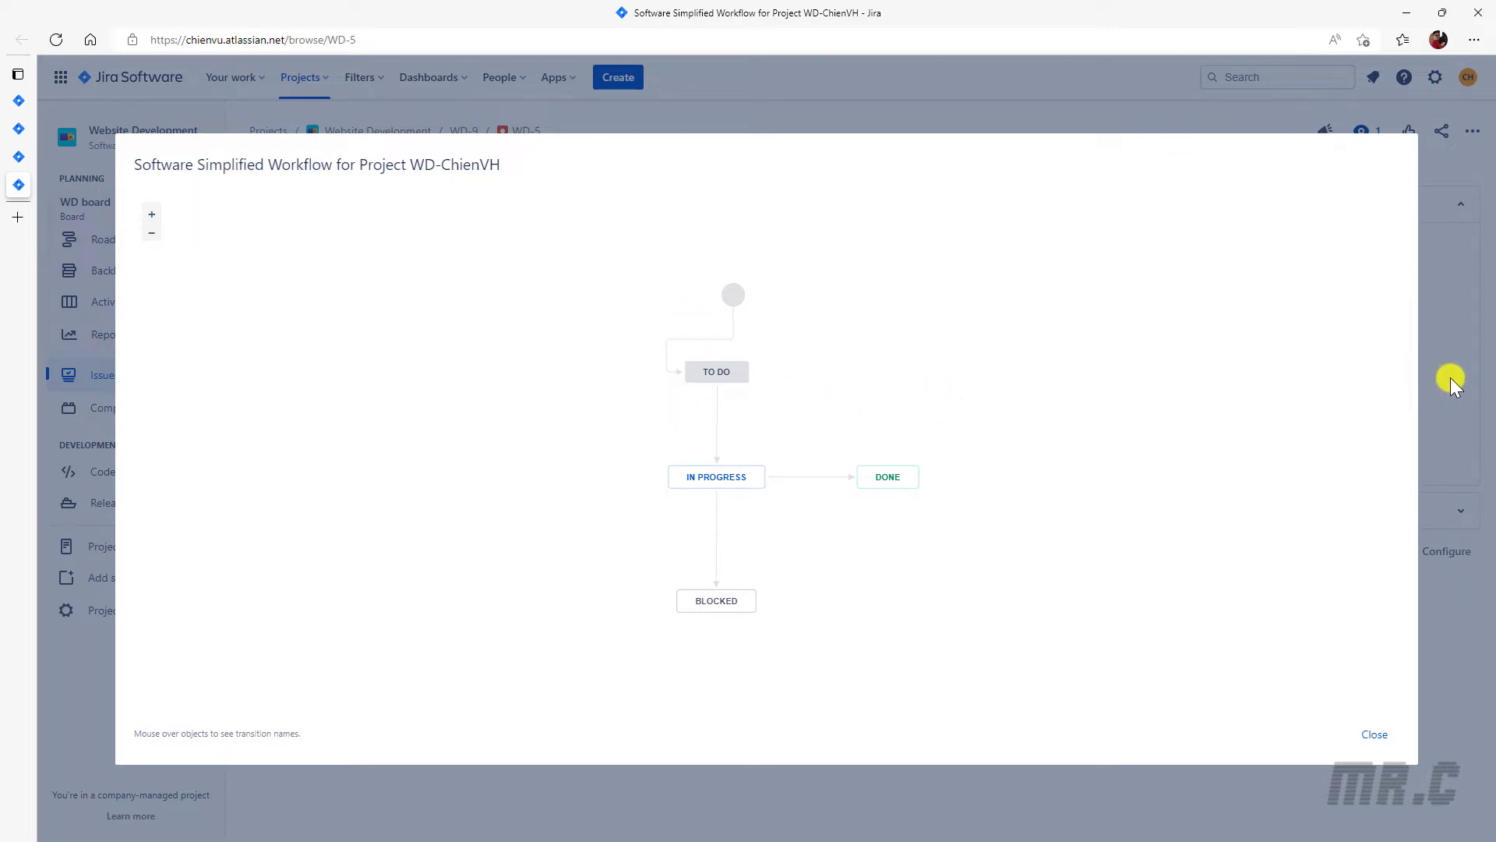
click(1374, 734)
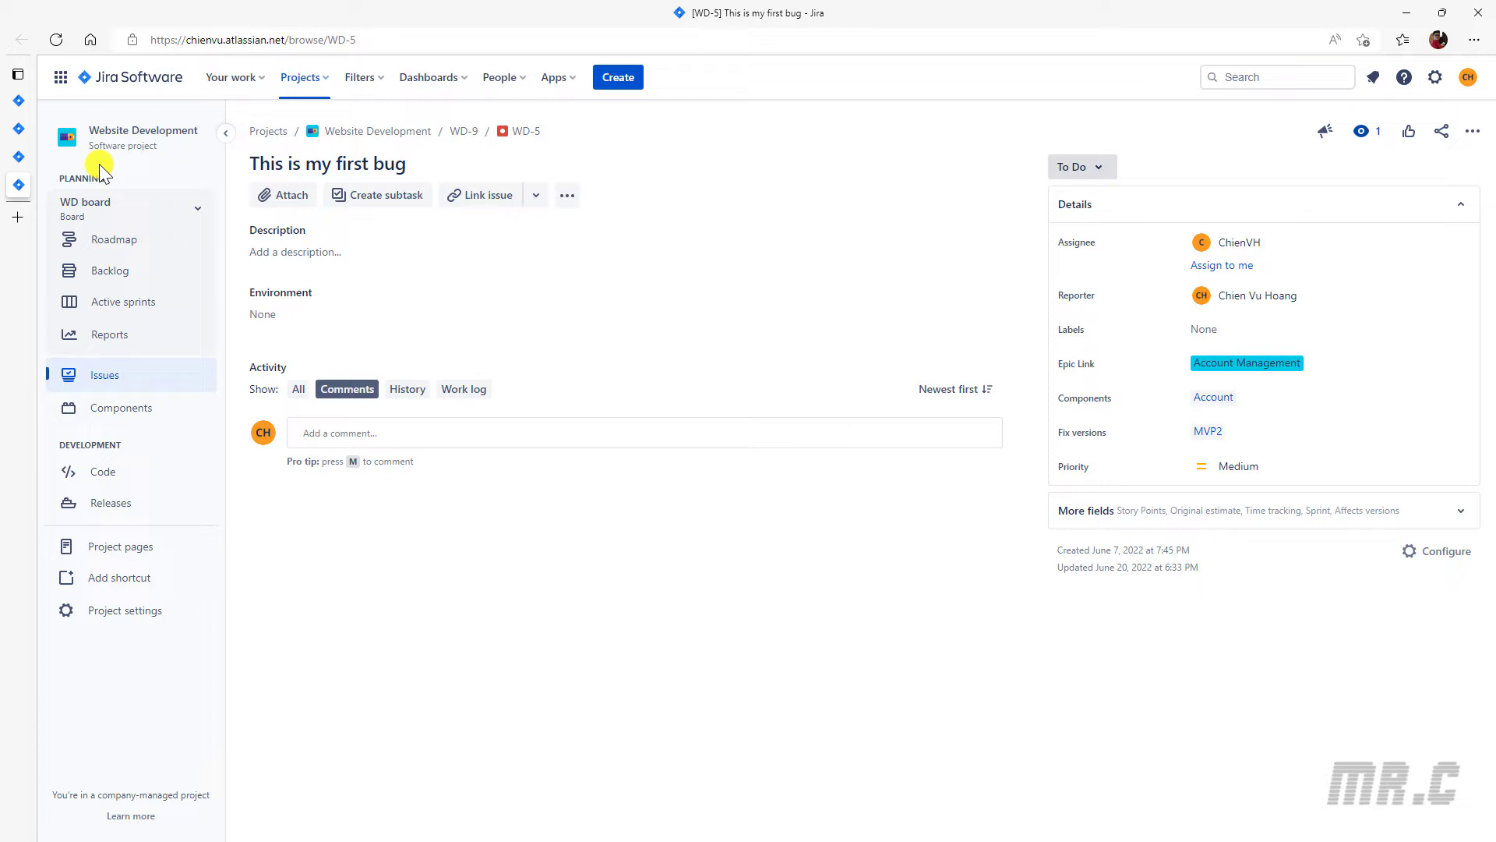
Close the other issue pages and open the workflow settings of the Website Development project.
mouse_move(15, 156)
middle_click(23, 129)
middle_click(23, 103)
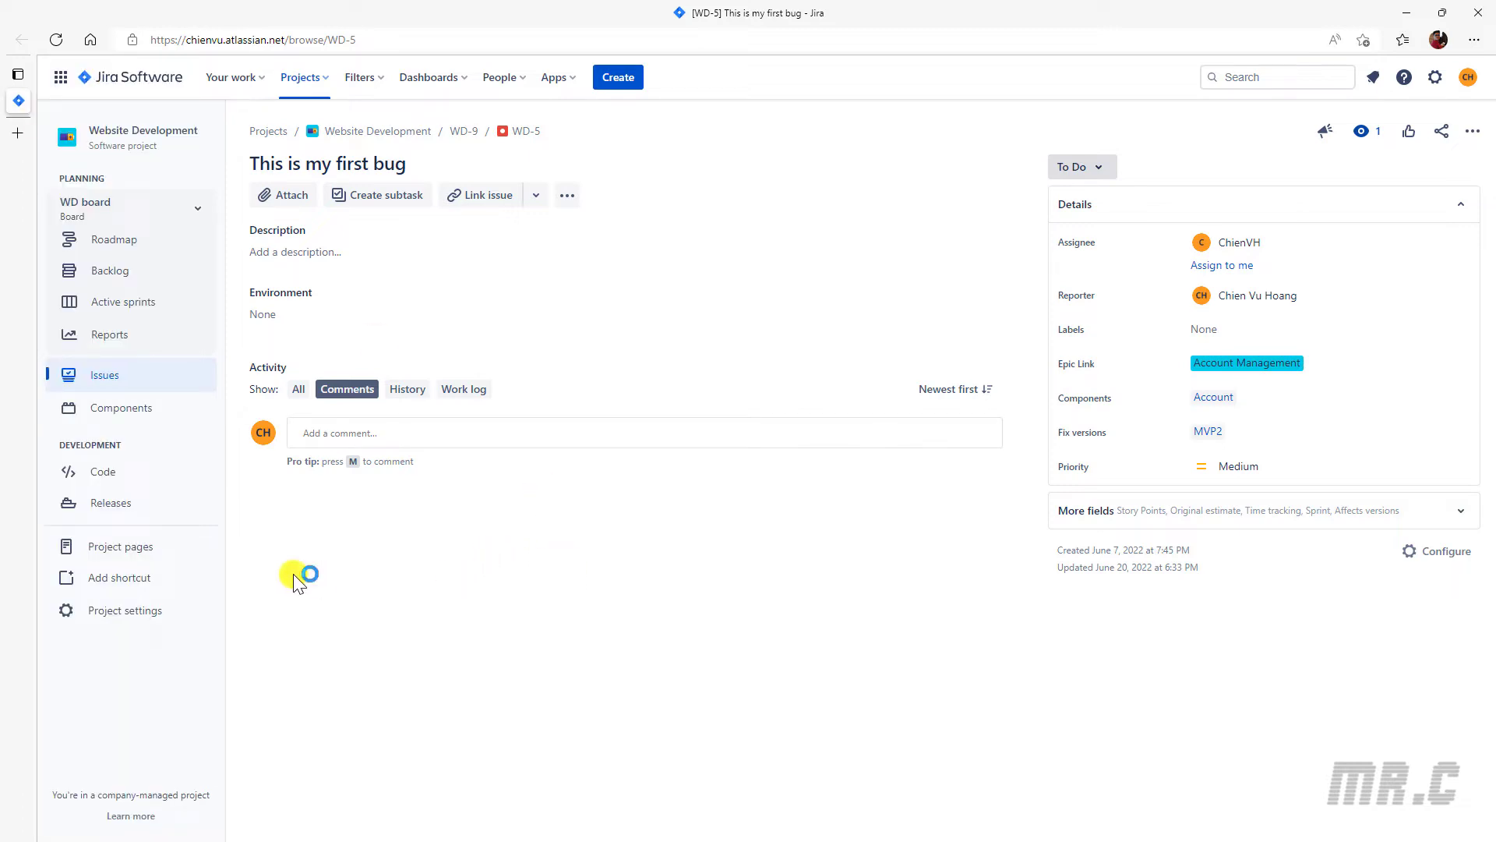
click(152, 611)
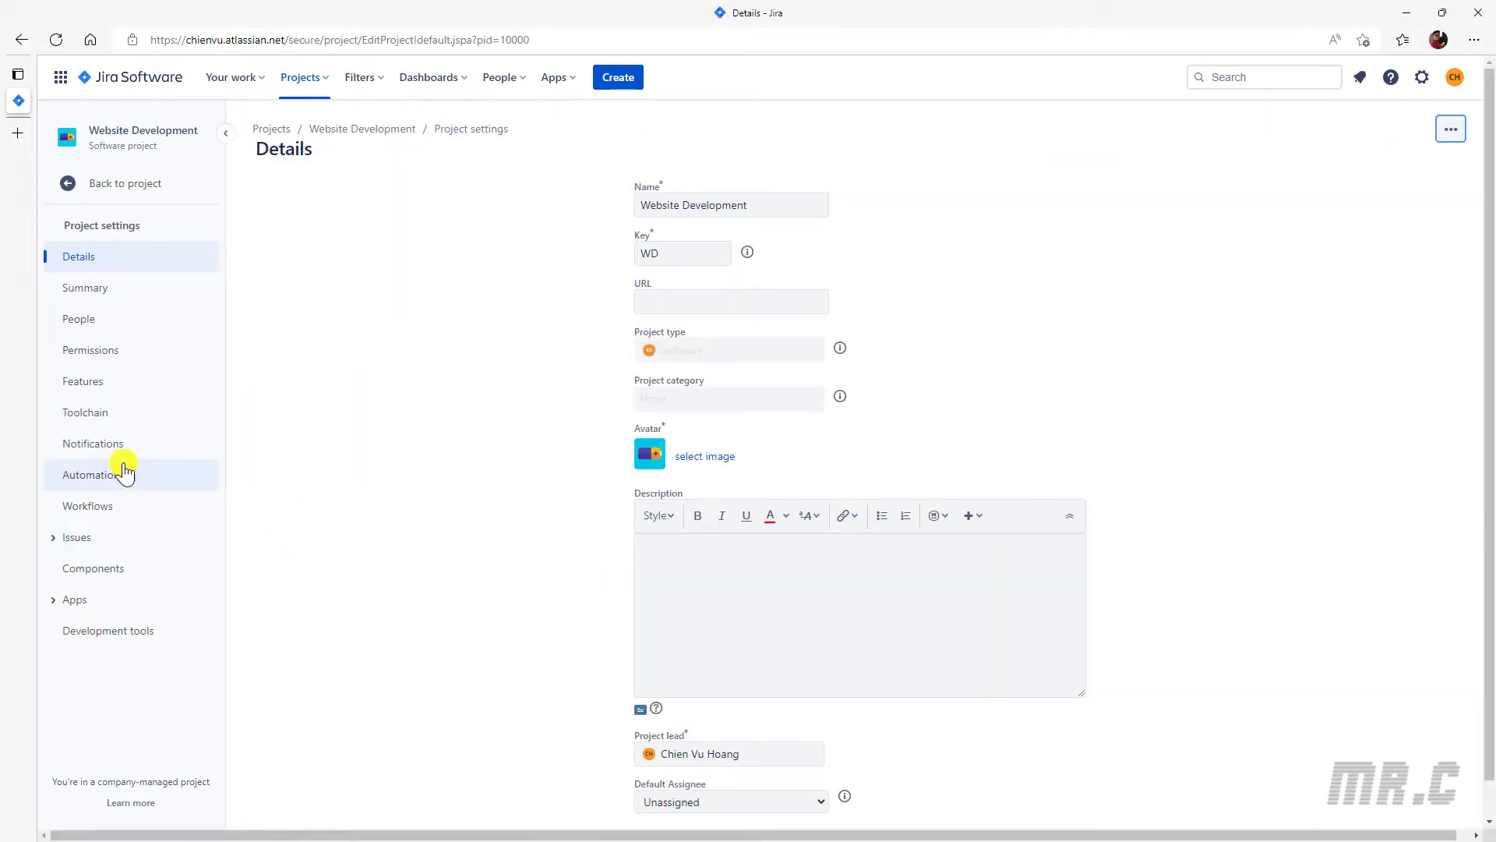
click(97, 508)
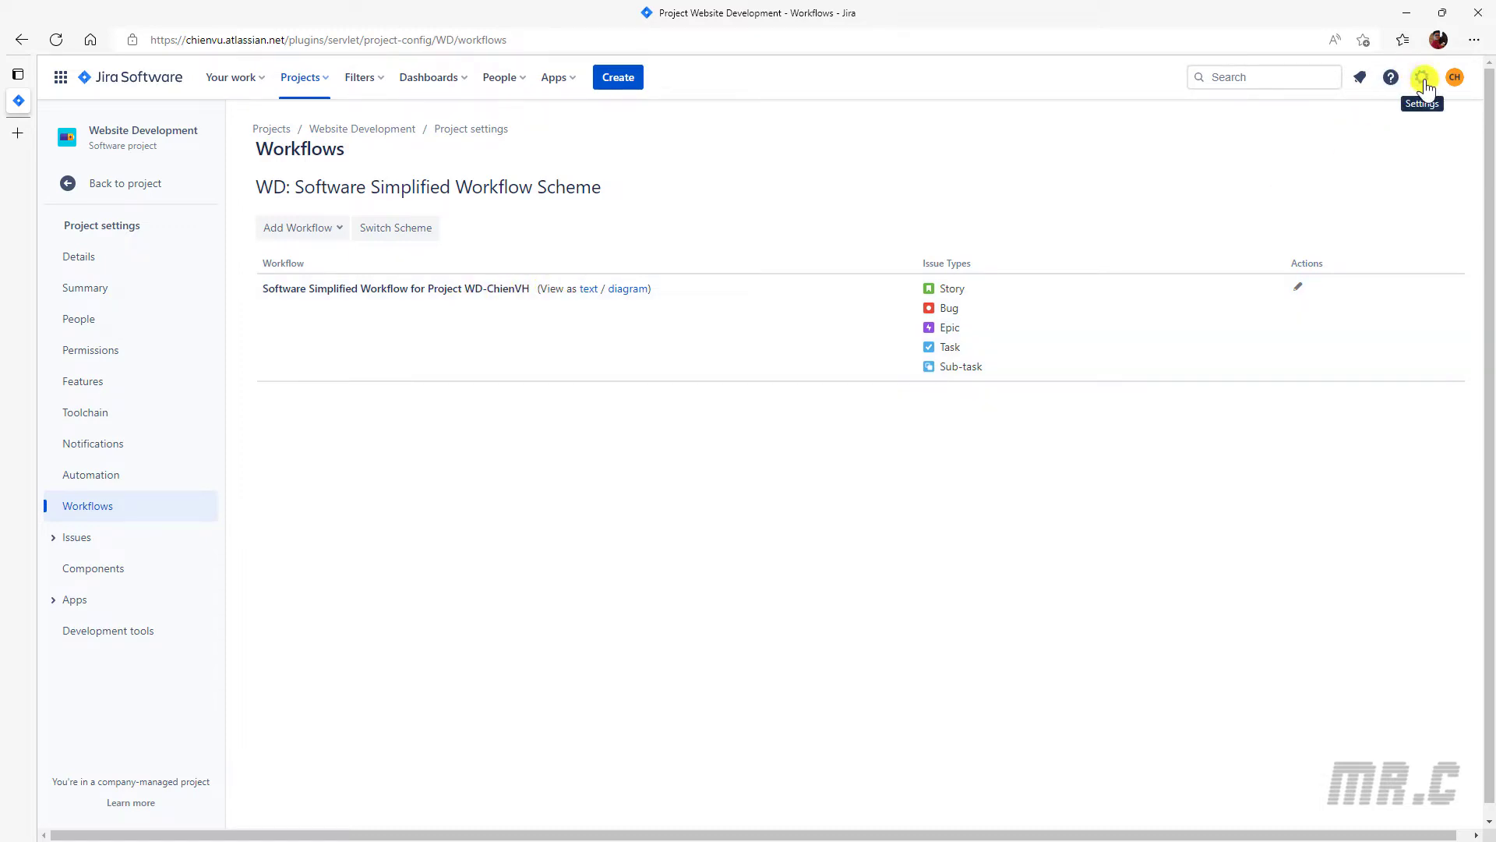
Open the list of workflows in the Jira issue administration settings.
click(1422, 79)
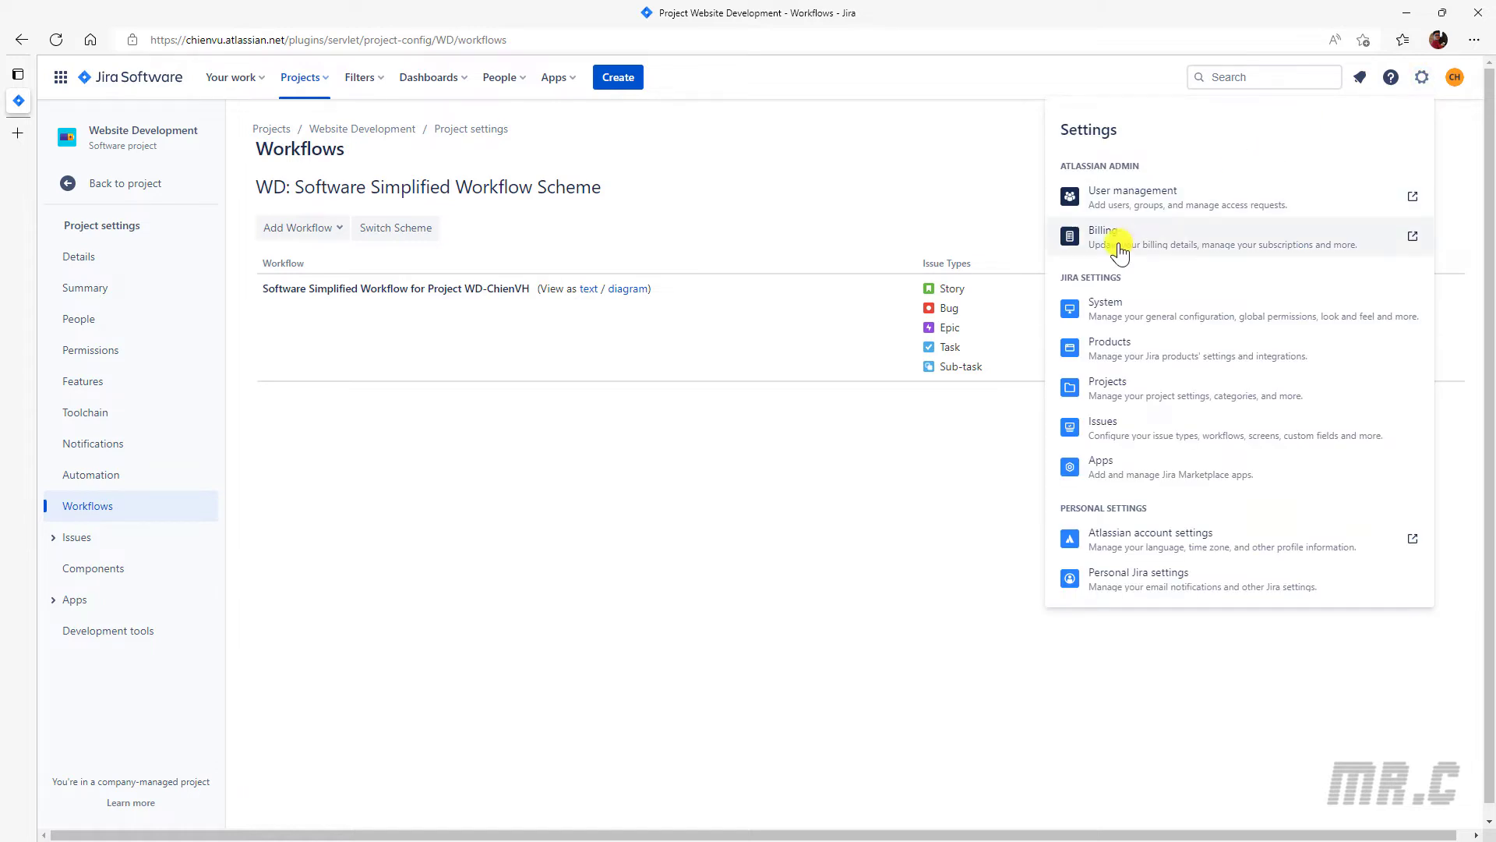
click(1120, 438)
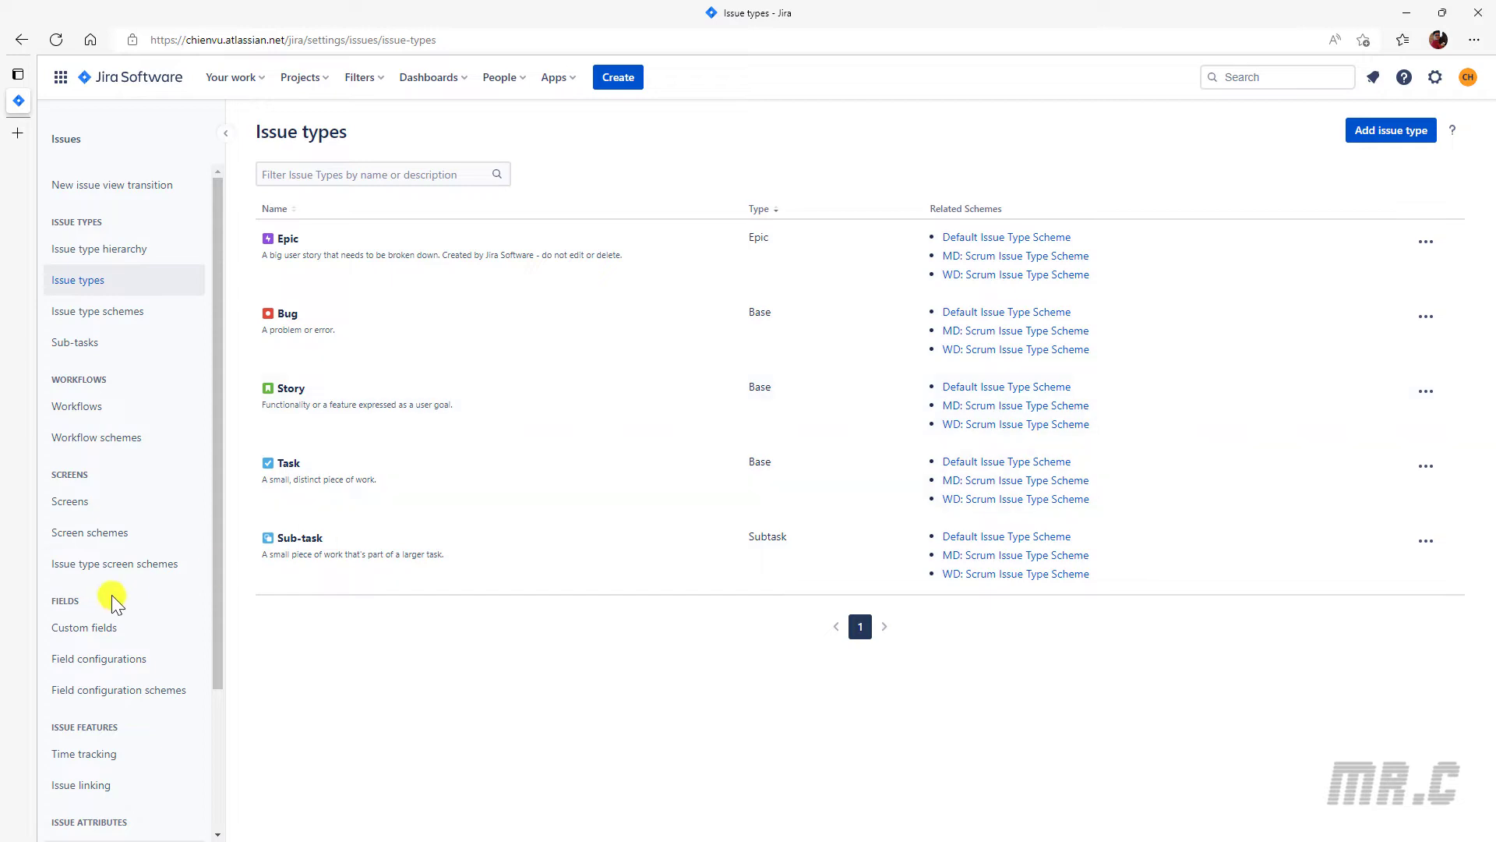
click(91, 409)
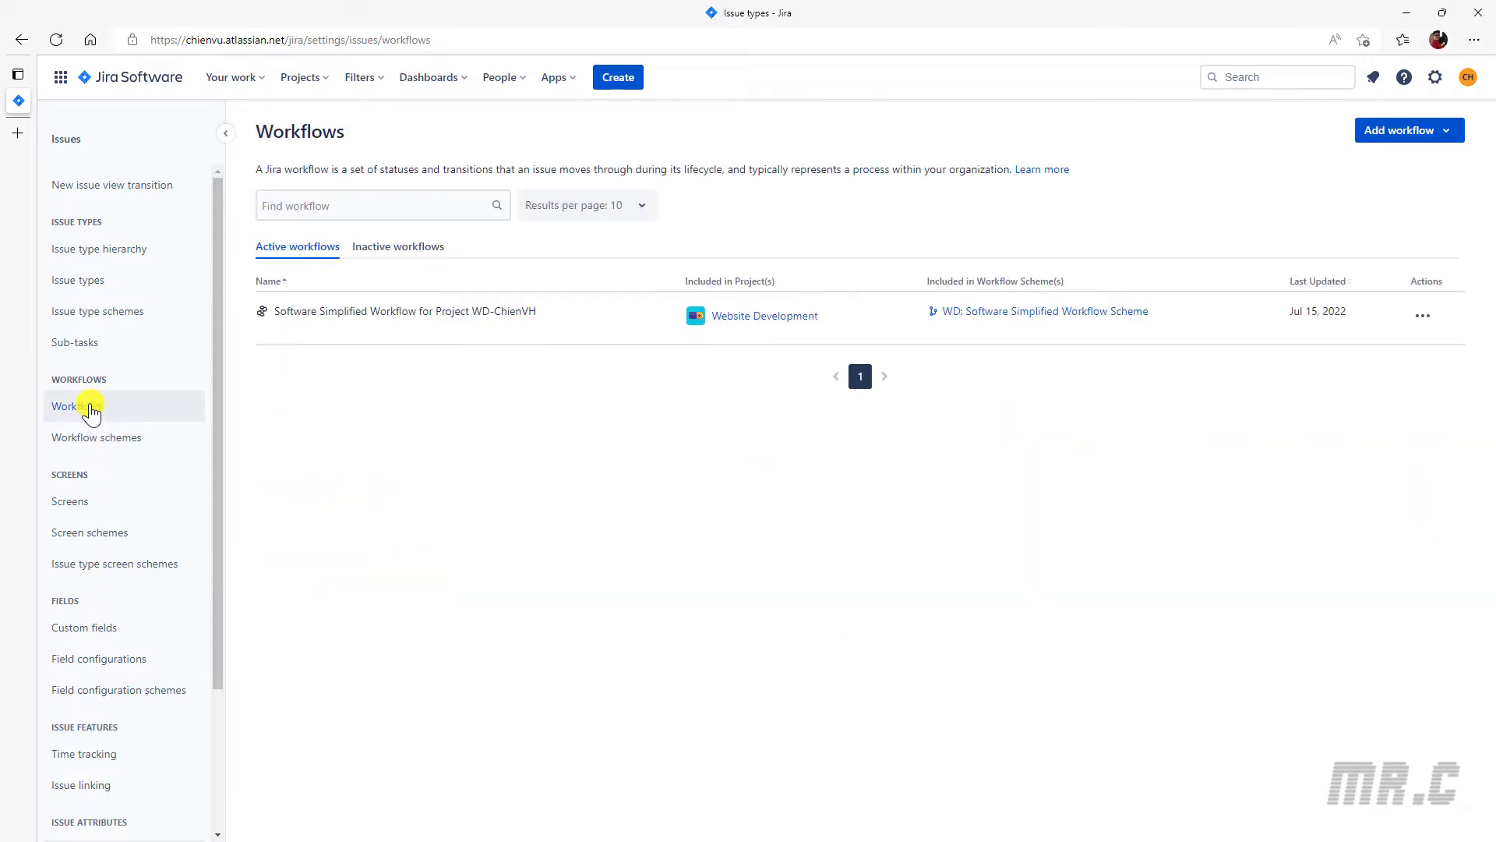
Copy the Website Development project's active workflow, removing the "Copy of" prefix from the name and appending "_For Bug".
click(1421, 320)
click(1412, 401)
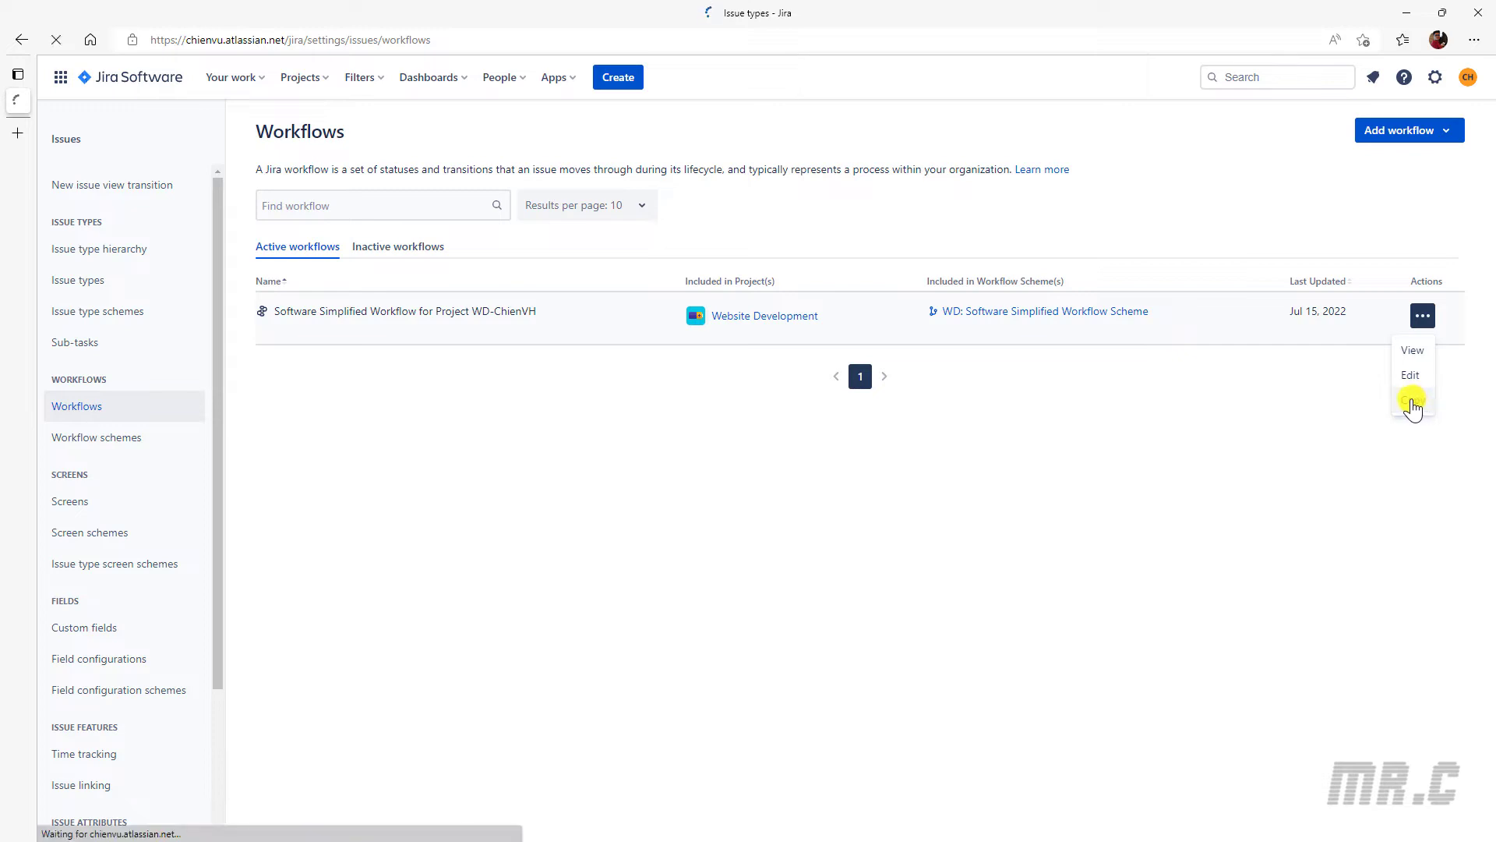
click(297, 297)
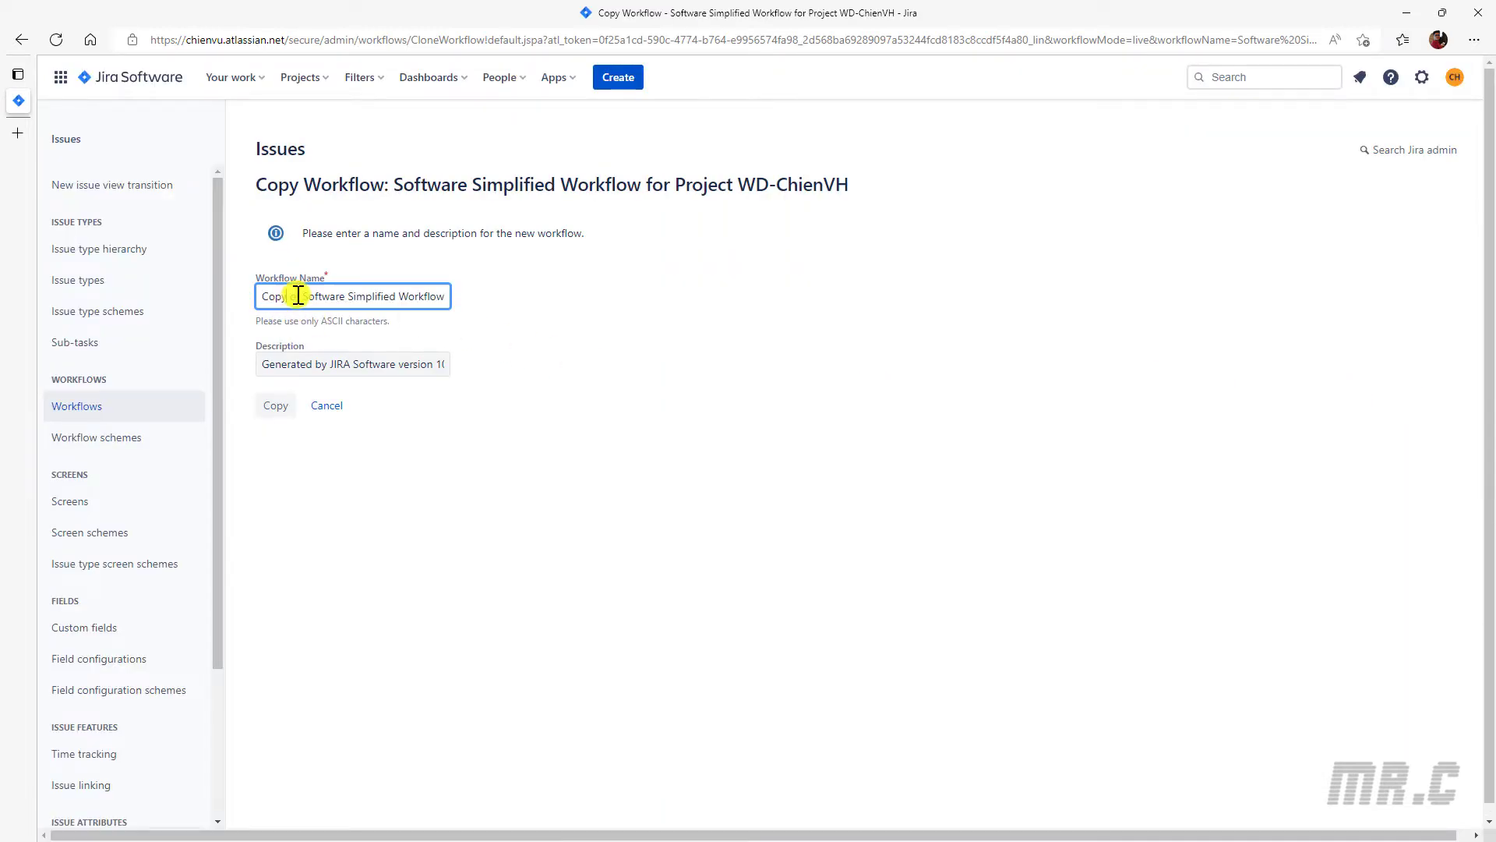
drag(303, 296, 194, 287)
key(BackSpace)
drag(446, 297, 662, 290)
click(450, 295)
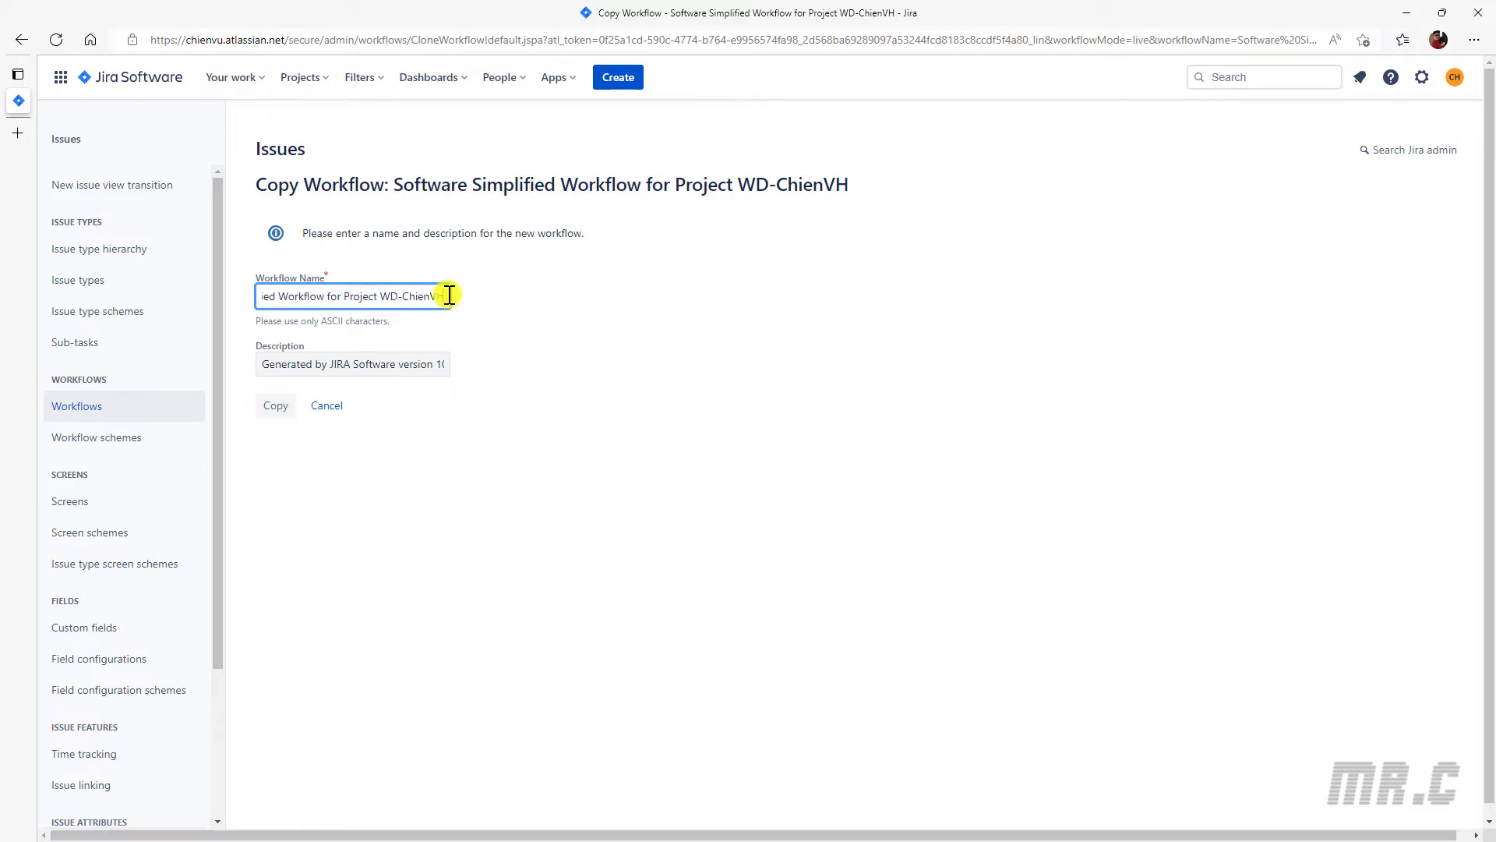
text(_For Bug)
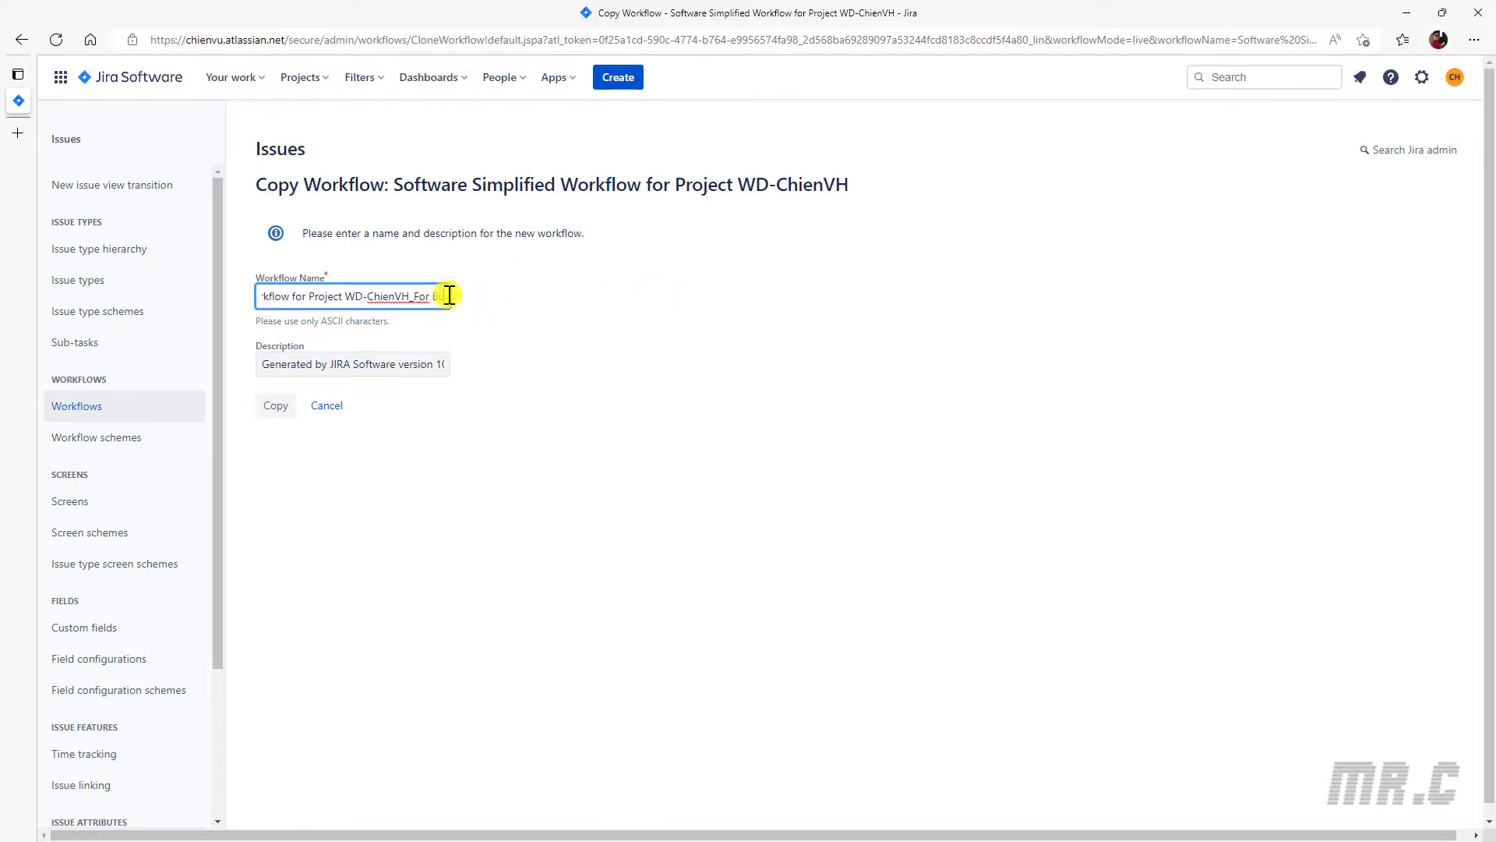
click(271, 408)
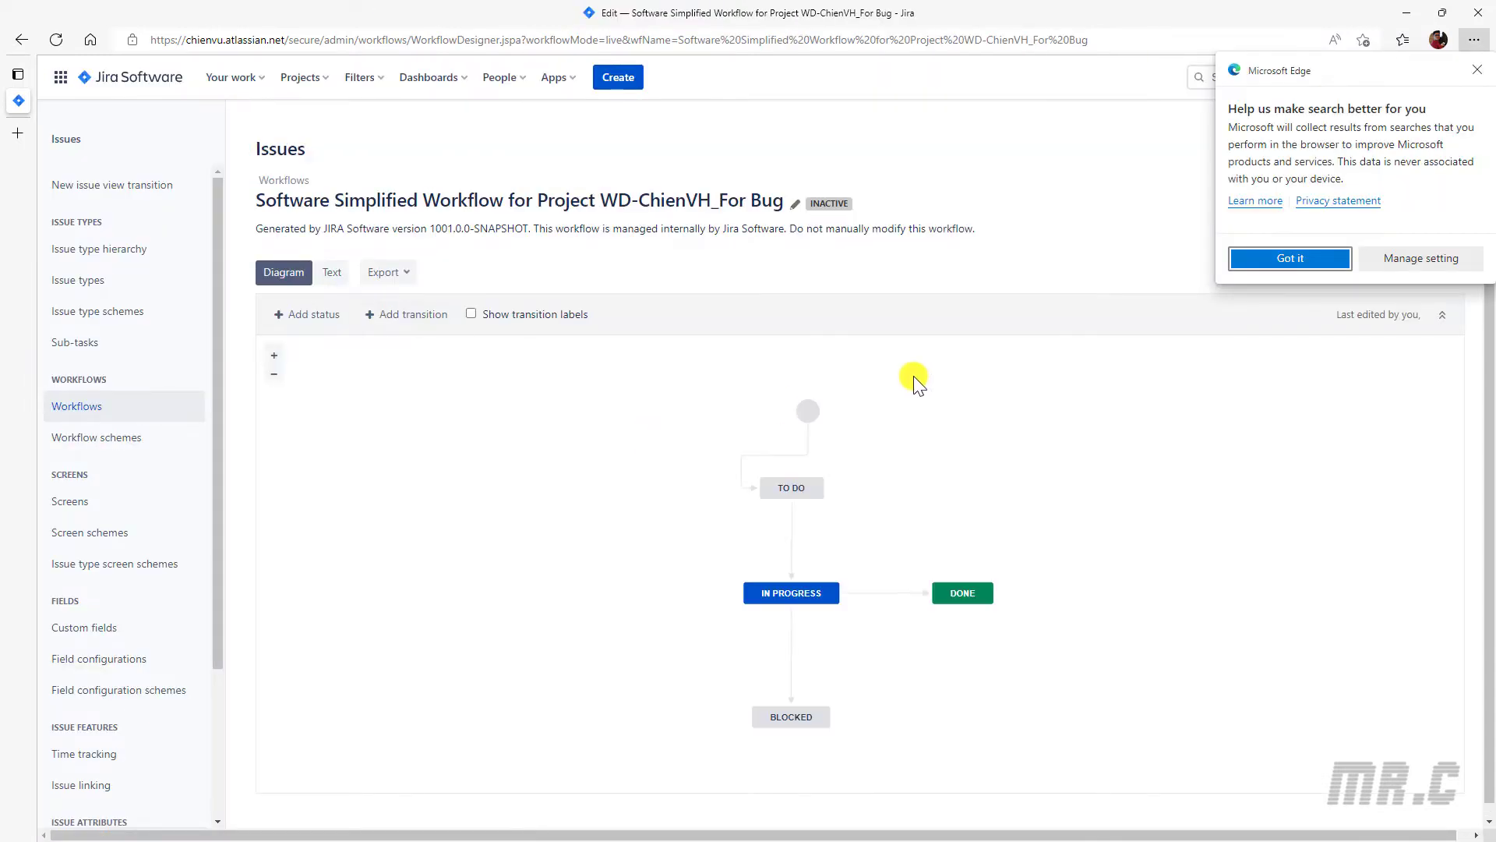
Dismiss the browser notice, expand the workflow designer to full size and add the existing status Reopened.
click(1470, 69)
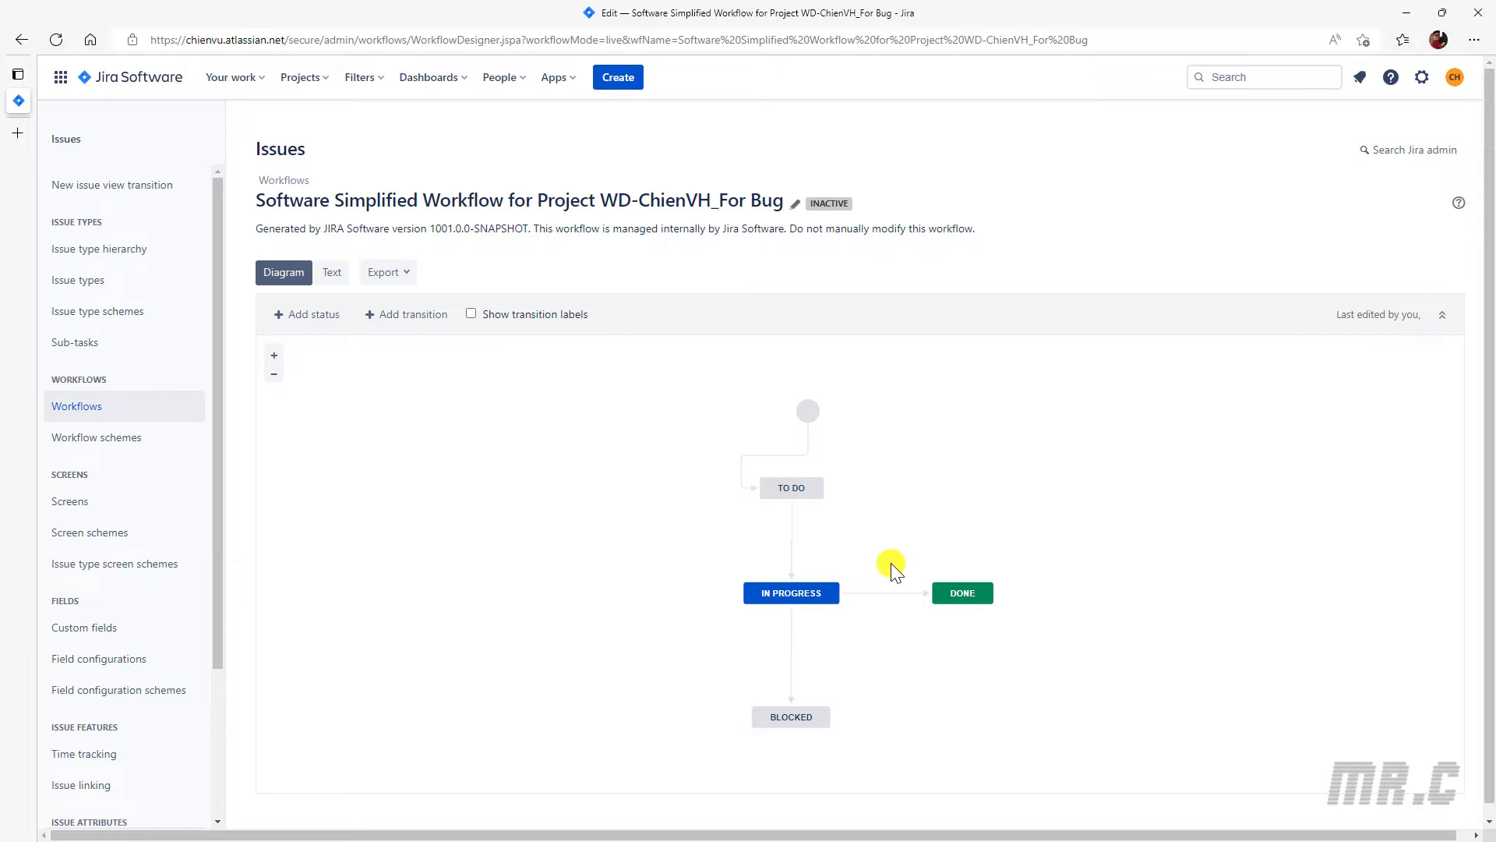
click(1442, 315)
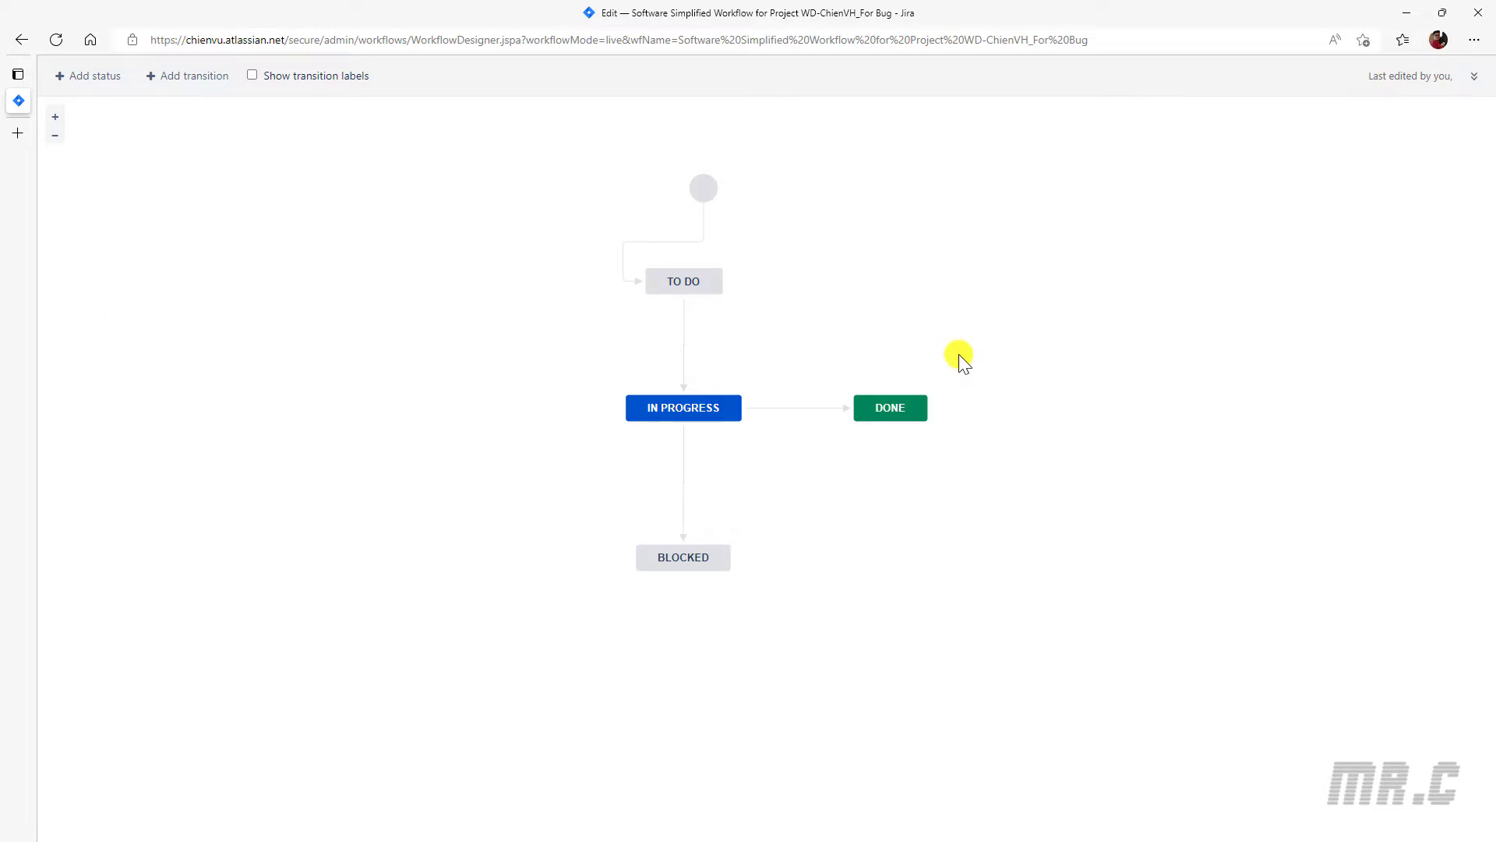
click(94, 81)
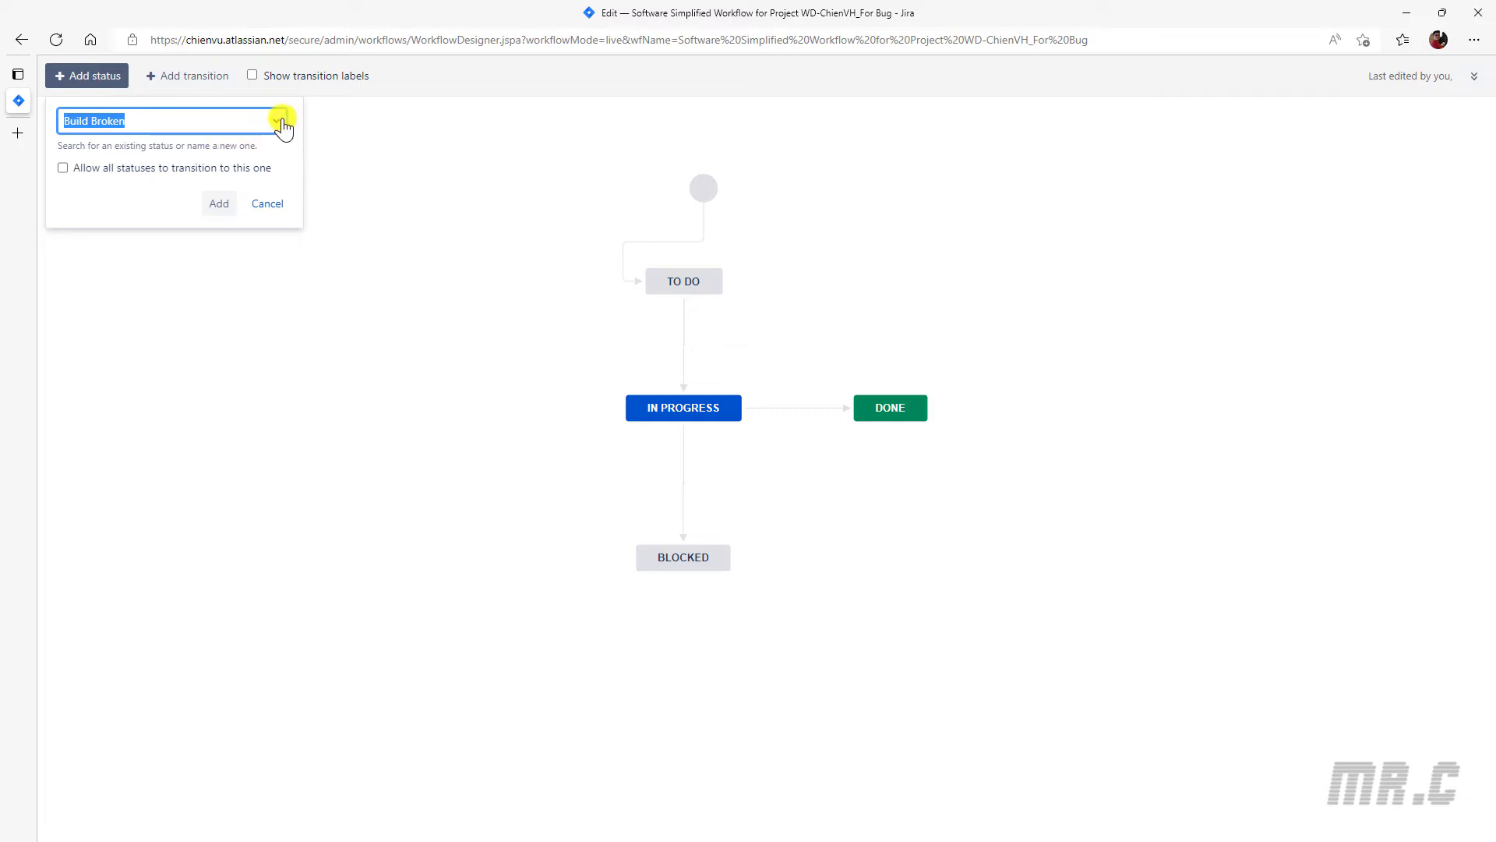
click(278, 123)
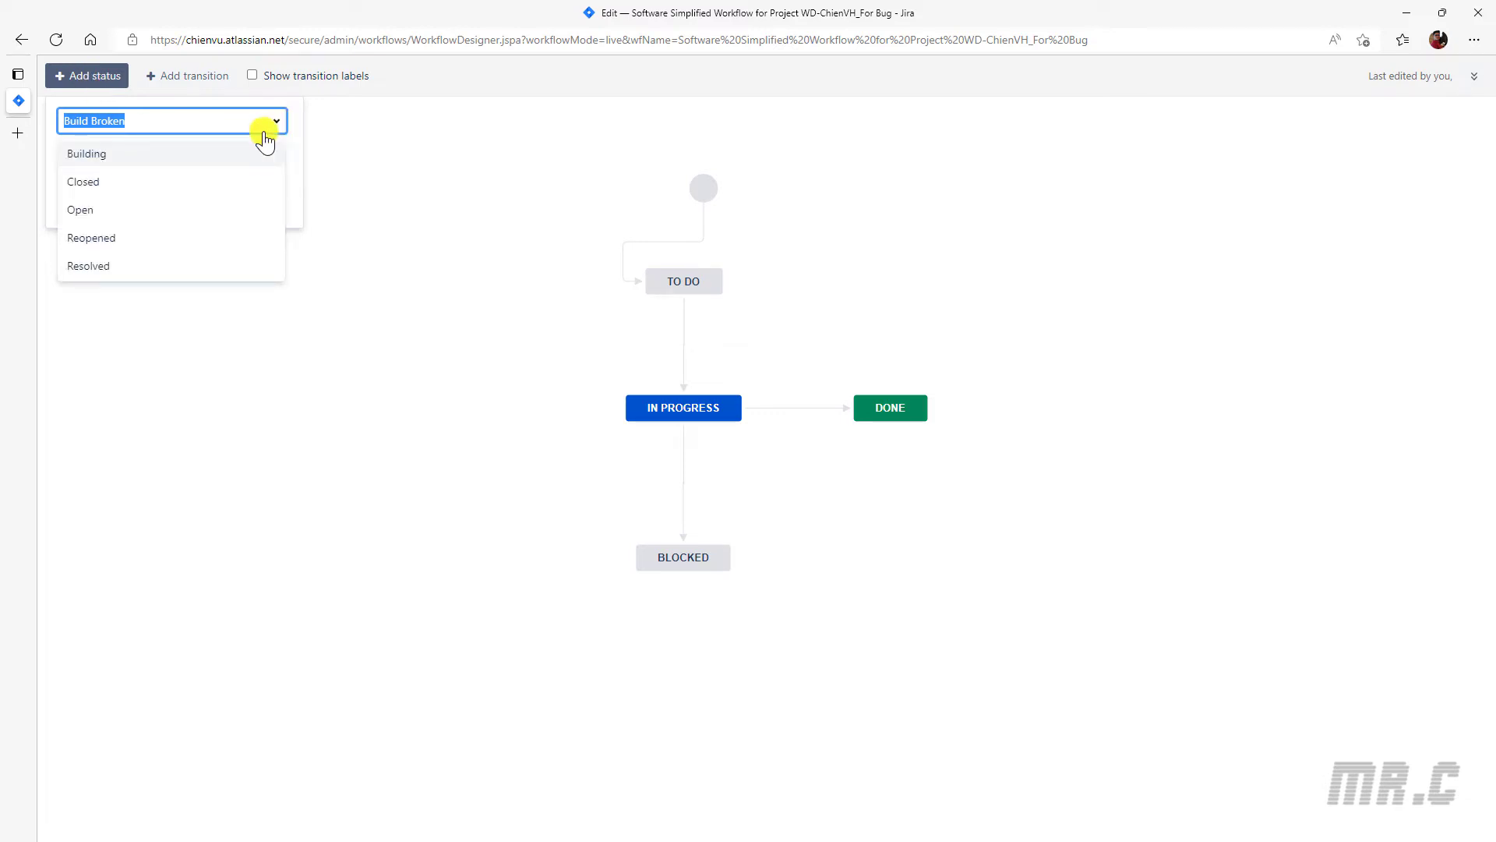
click(156, 238)
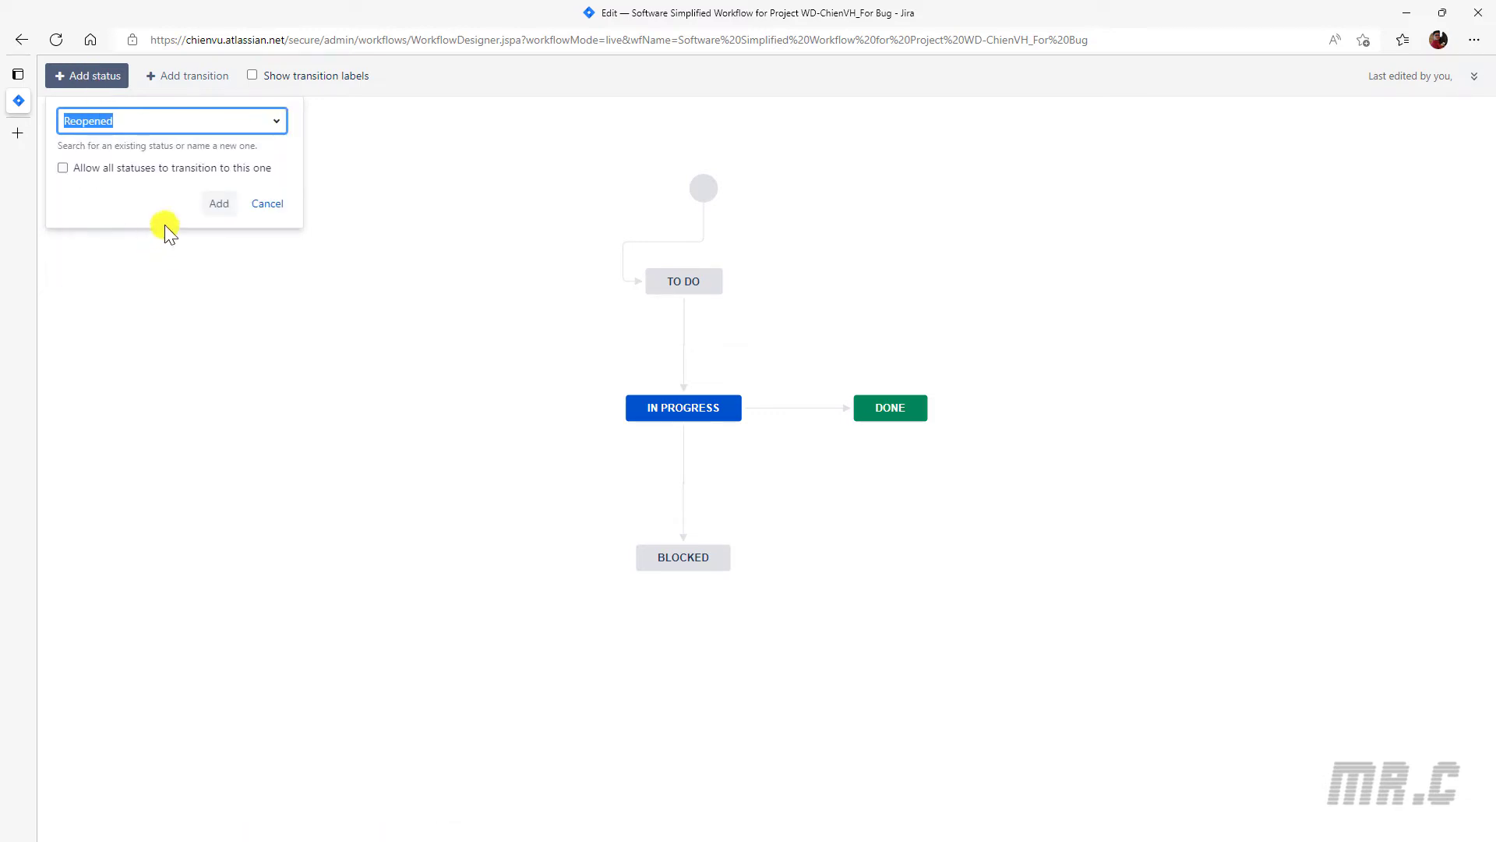
click(221, 205)
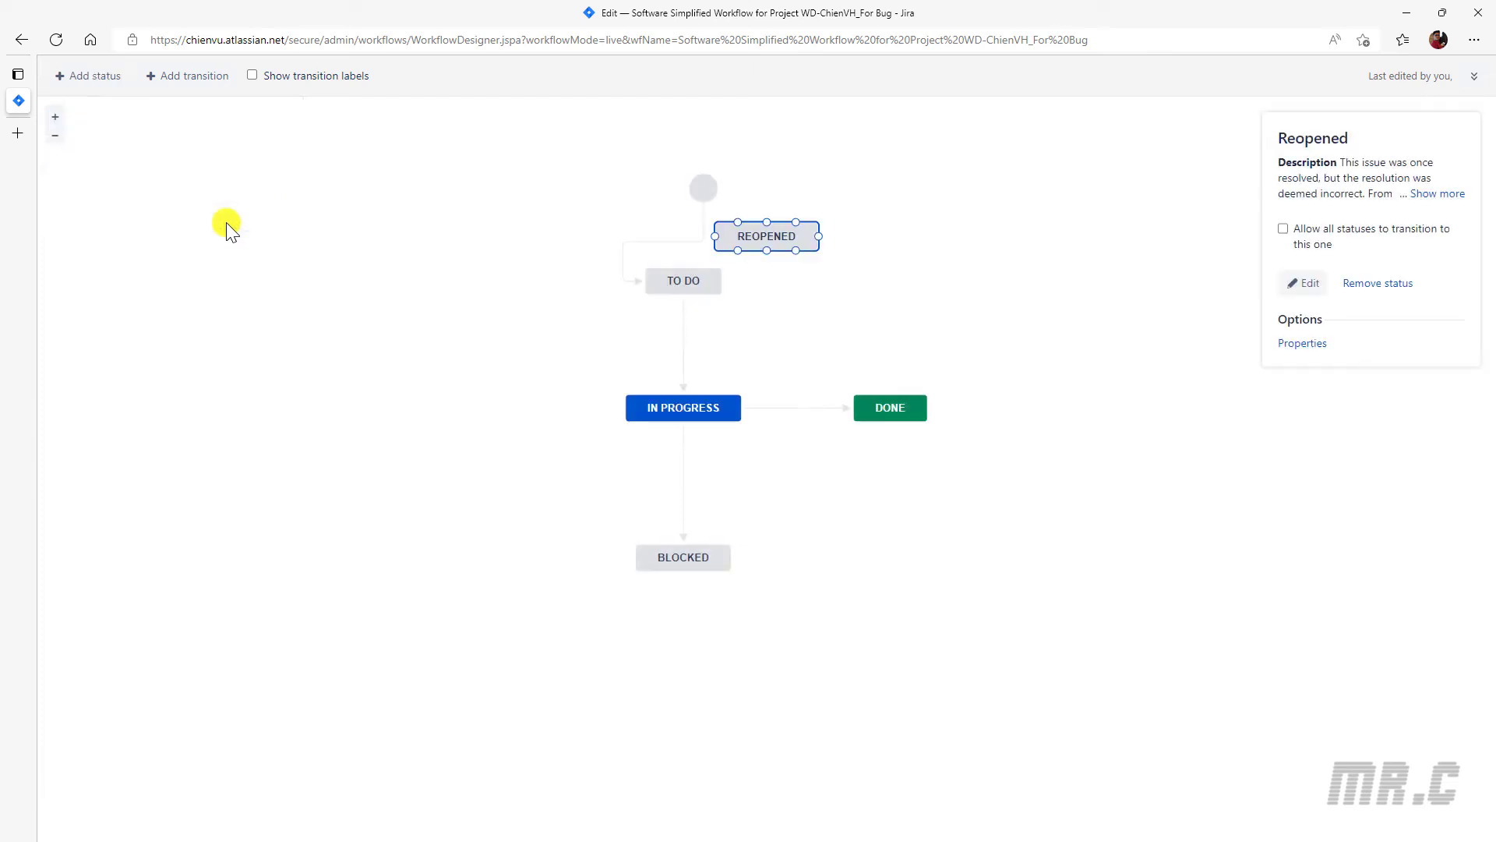
Add the existing status Resolved and move it and Reopened into the free area right of the workflow, Reopened below Resolved.
click(102, 78)
click(276, 121)
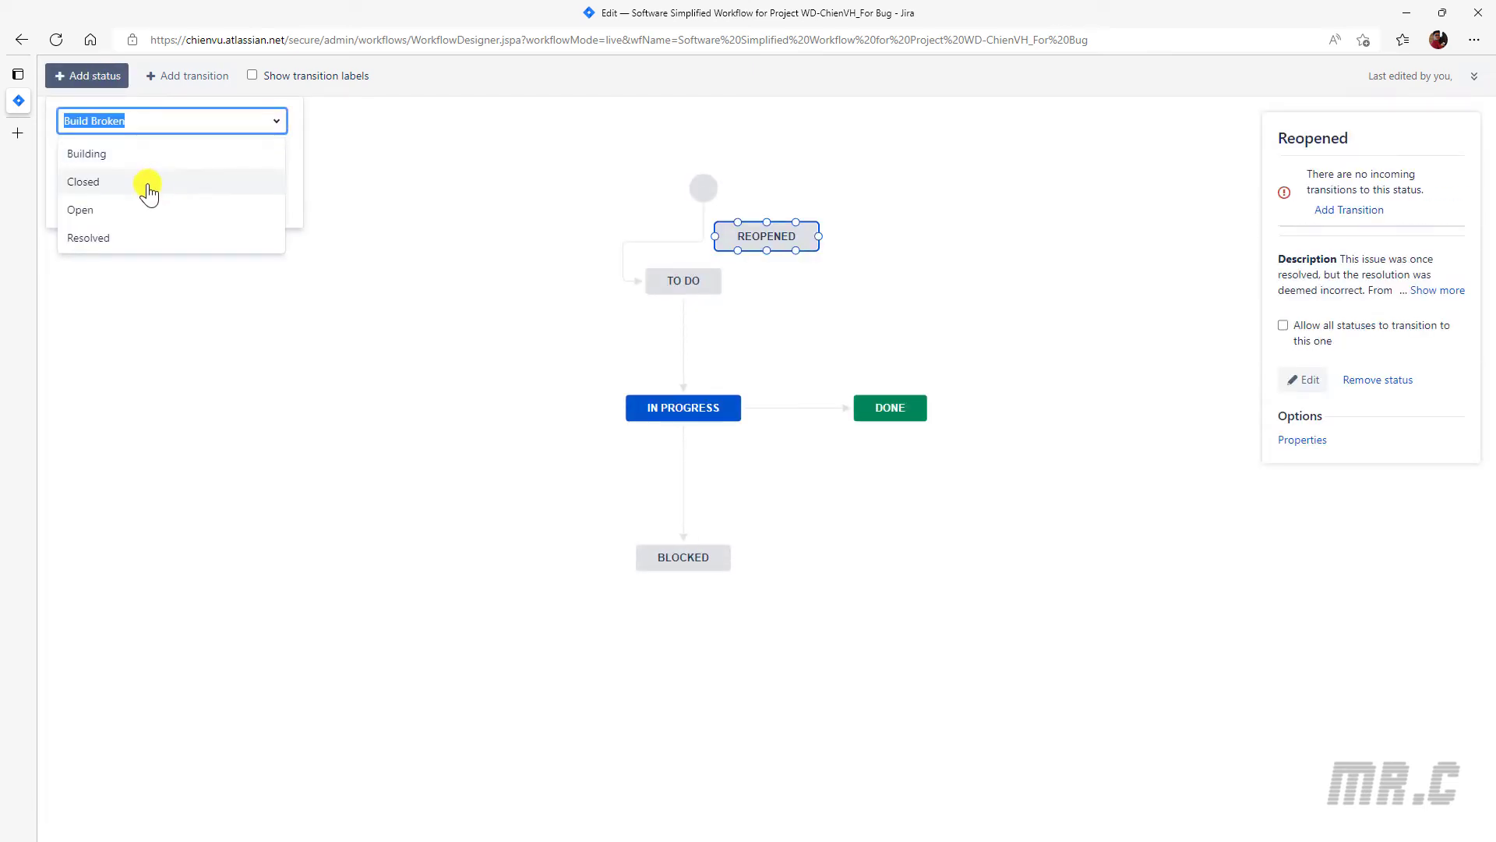
click(107, 244)
click(223, 203)
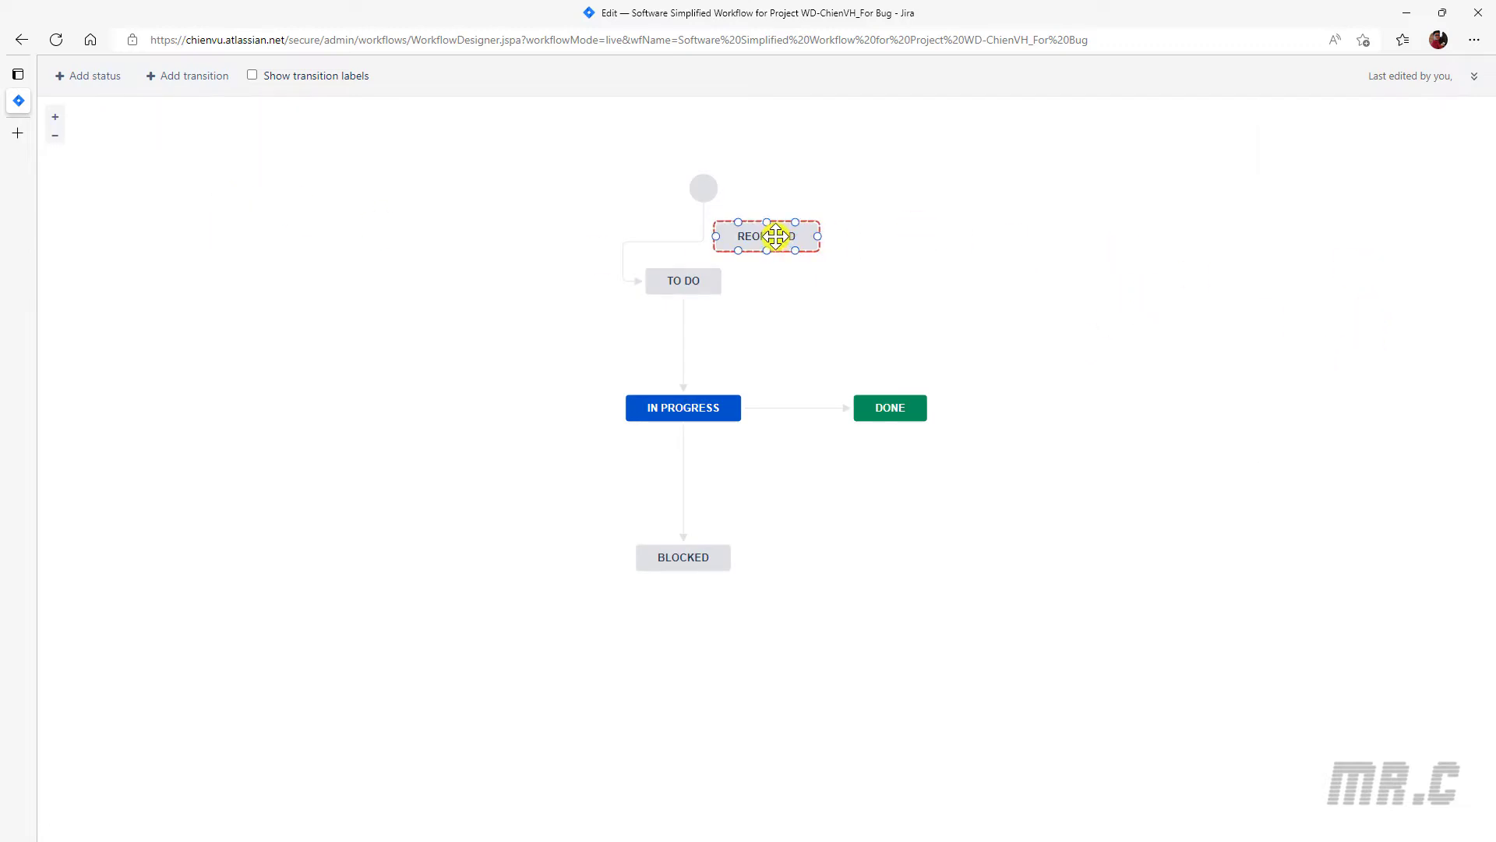
drag(776, 236, 1039, 244)
click(1124, 369)
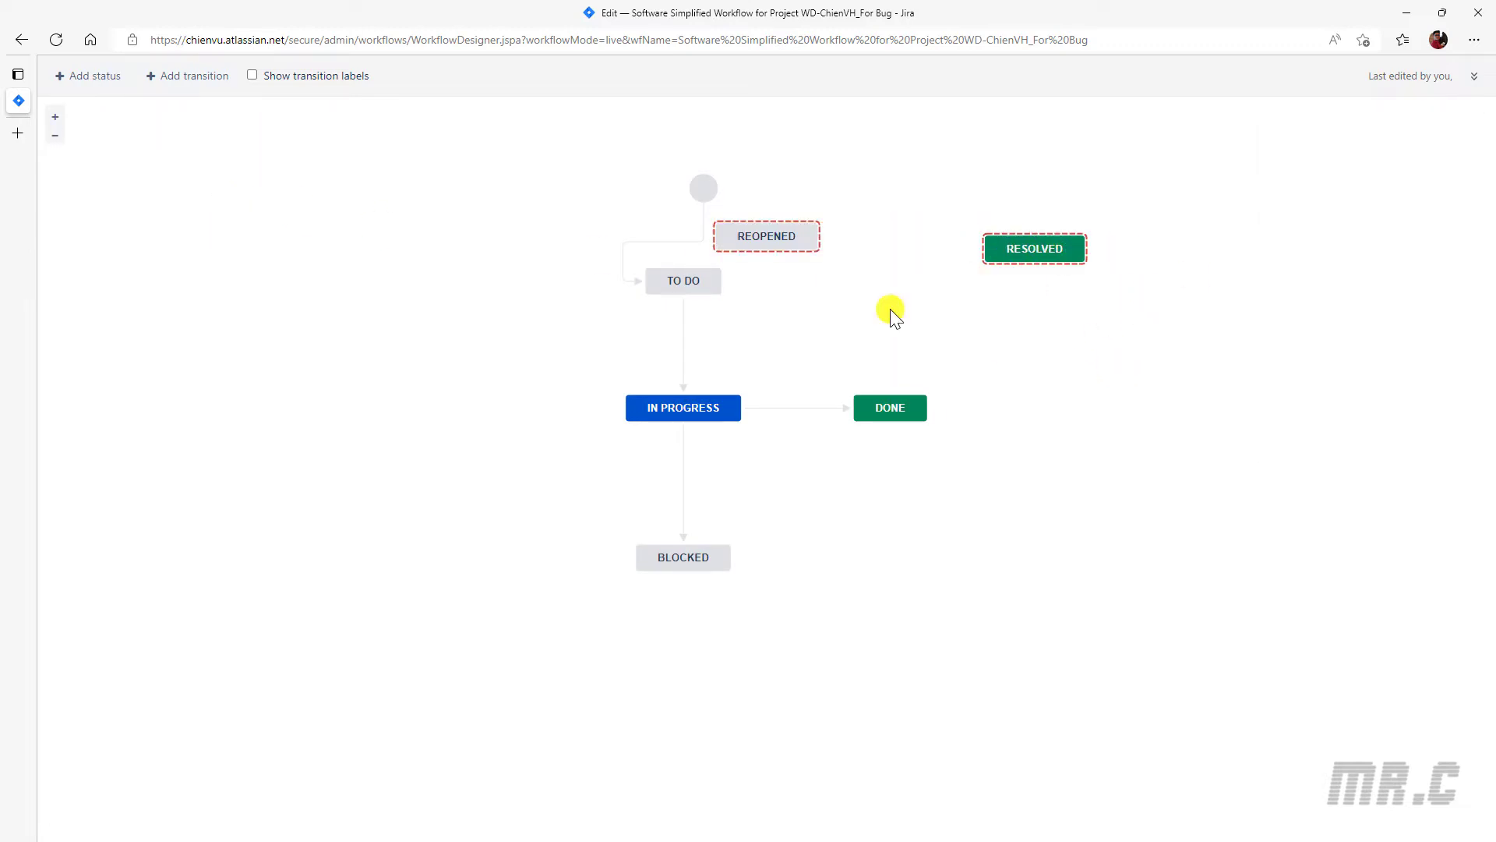
drag(779, 236, 1047, 332)
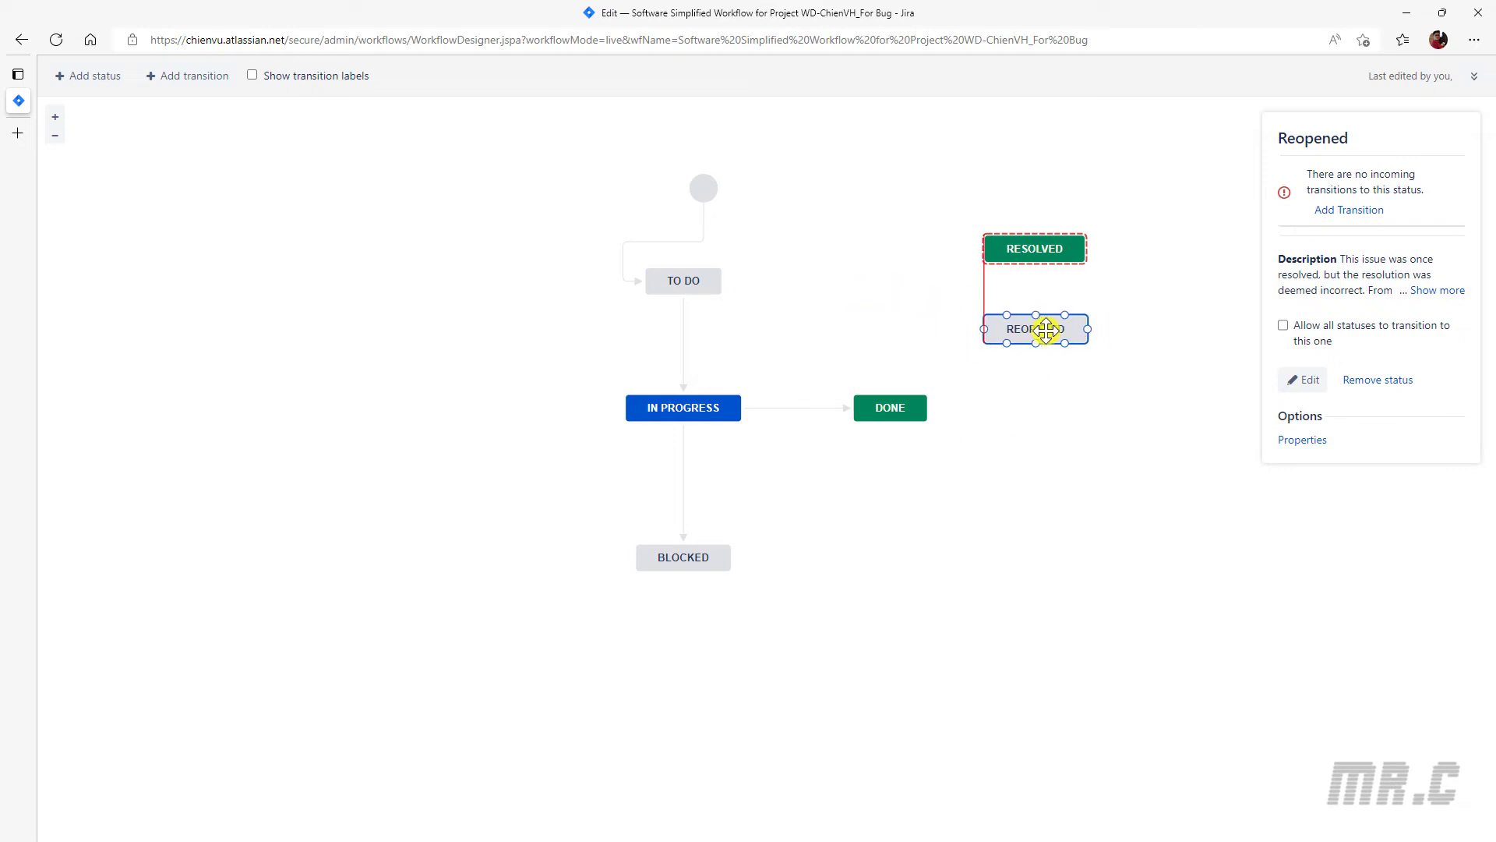
click(1054, 465)
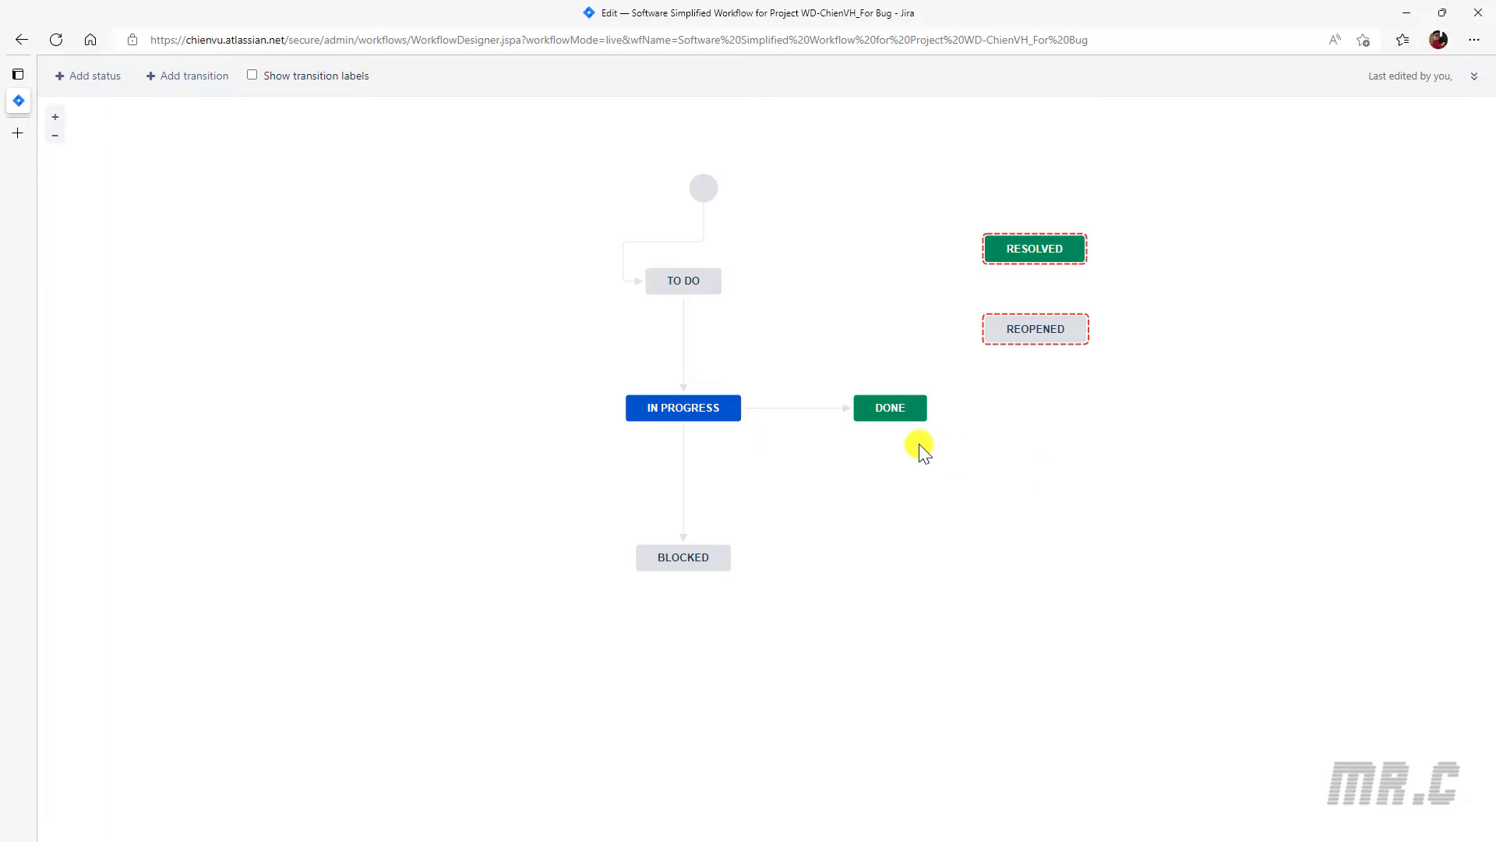
Delete the transition from In Progress to Done, then move Done aside and put Resolved in its place beside In Progress.
click(795, 408)
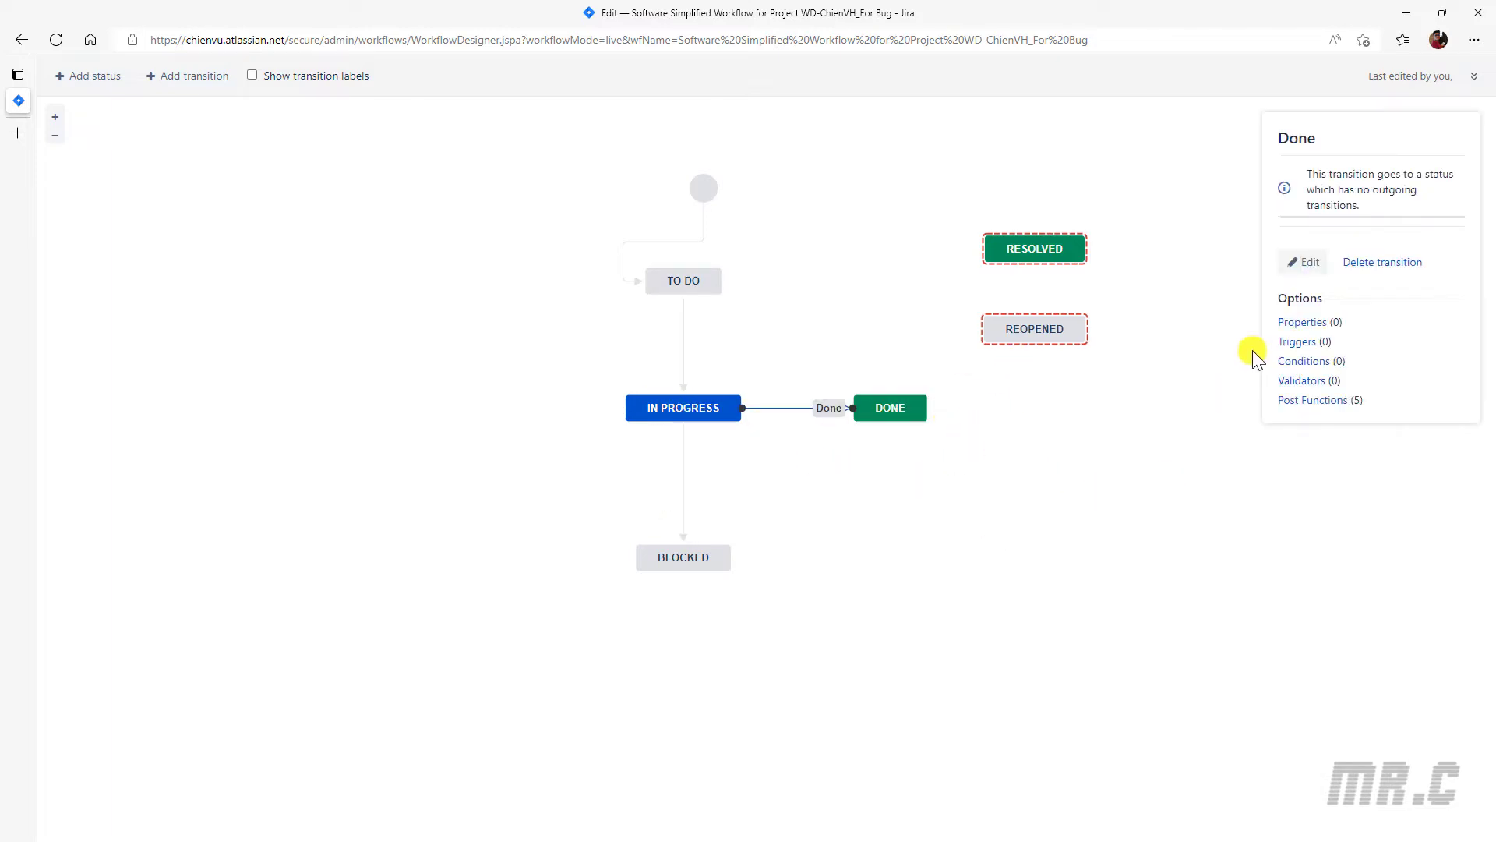
click(1368, 264)
click(864, 488)
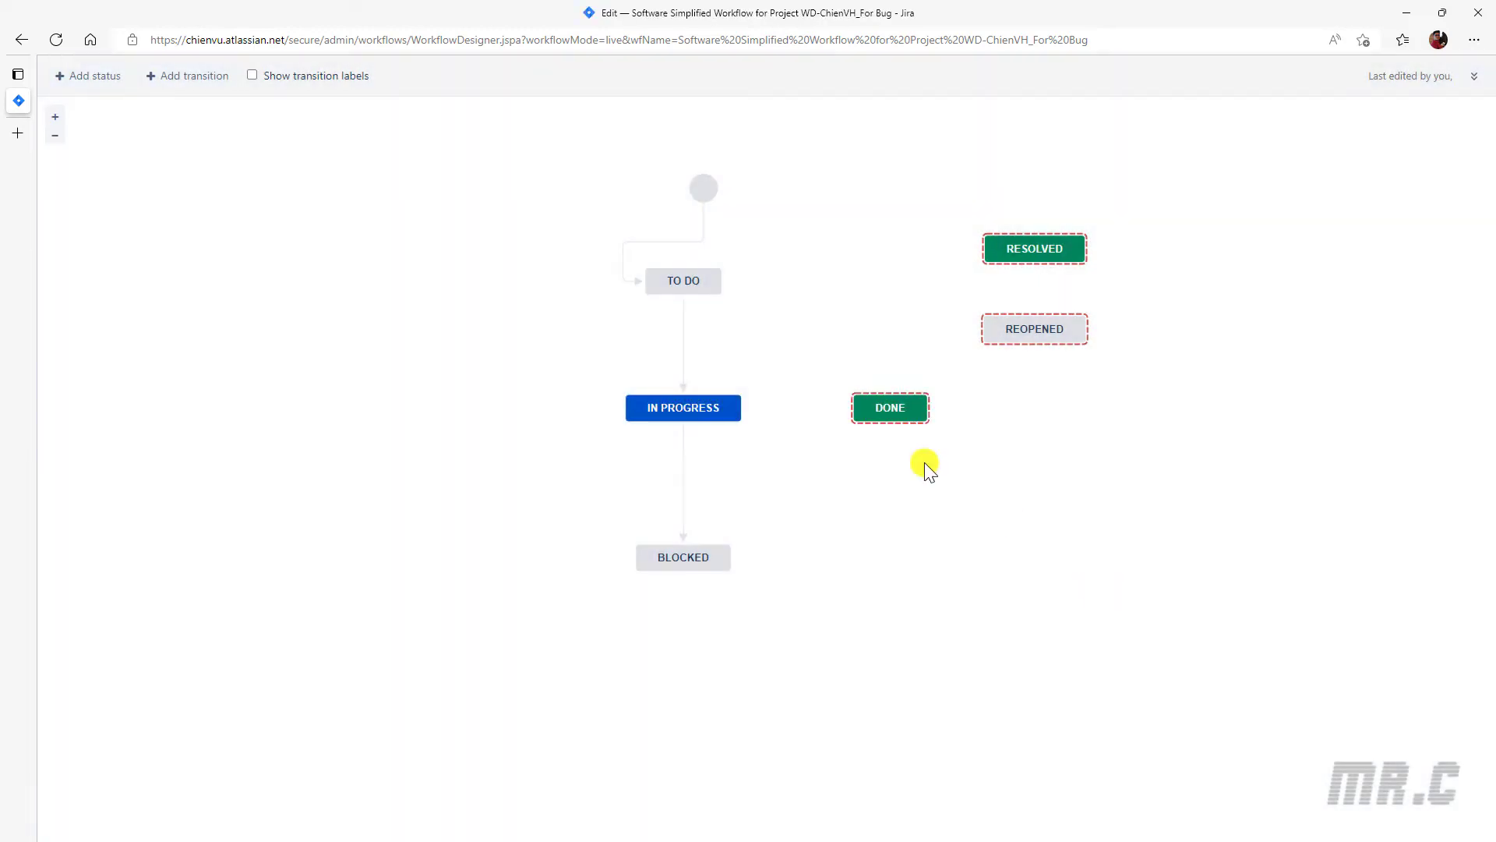
drag(890, 407, 1152, 449)
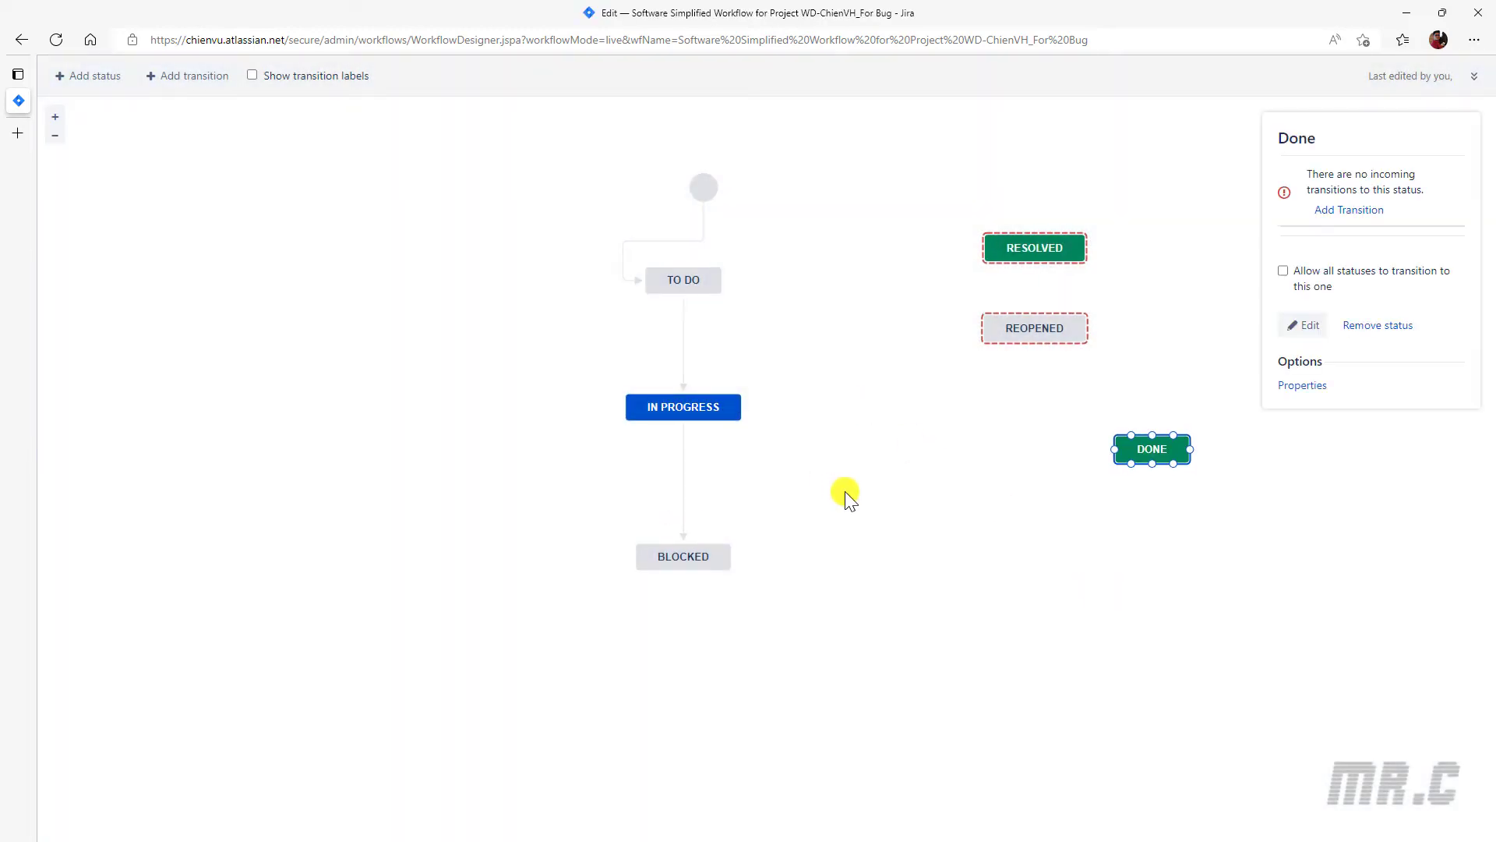
drag(1032, 246, 934, 403)
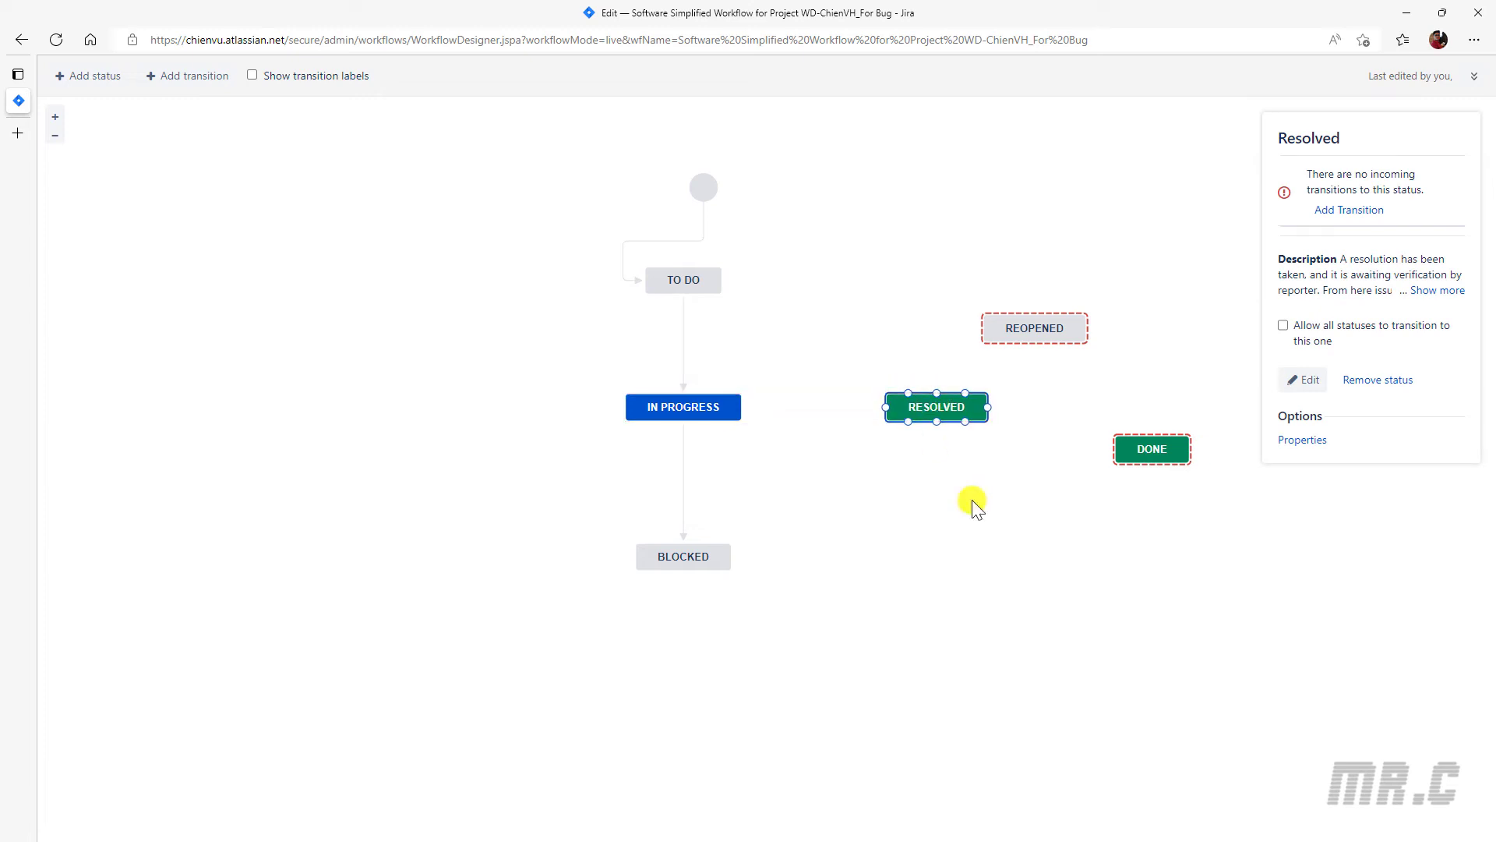
Add a transition named "Resolved" from In Progress to Resolved.
click(716, 404)
drag(744, 406, 887, 408)
click(652, 431)
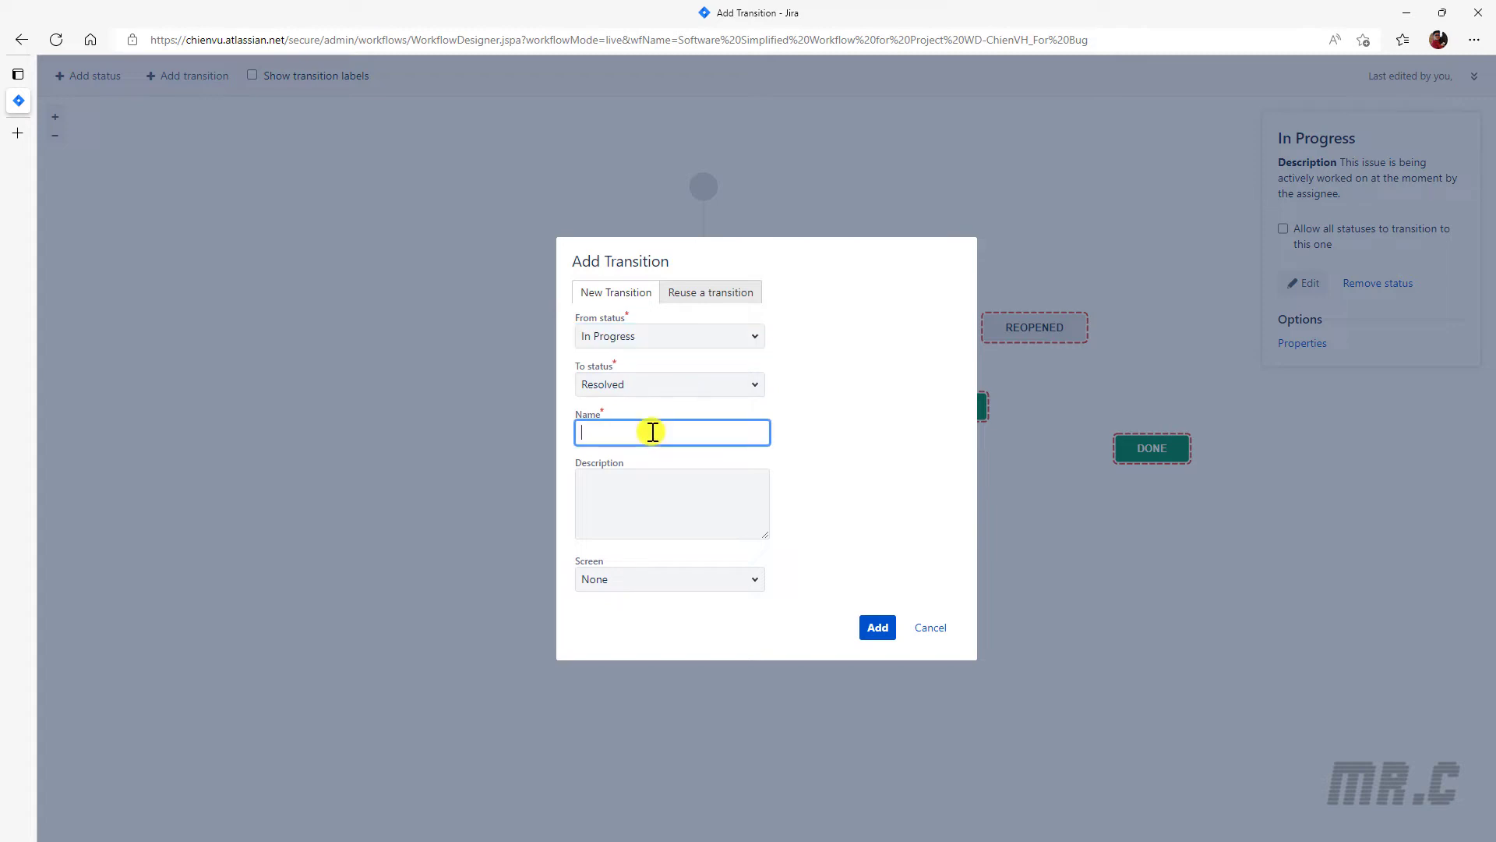
text(Réoesolved)
click(876, 627)
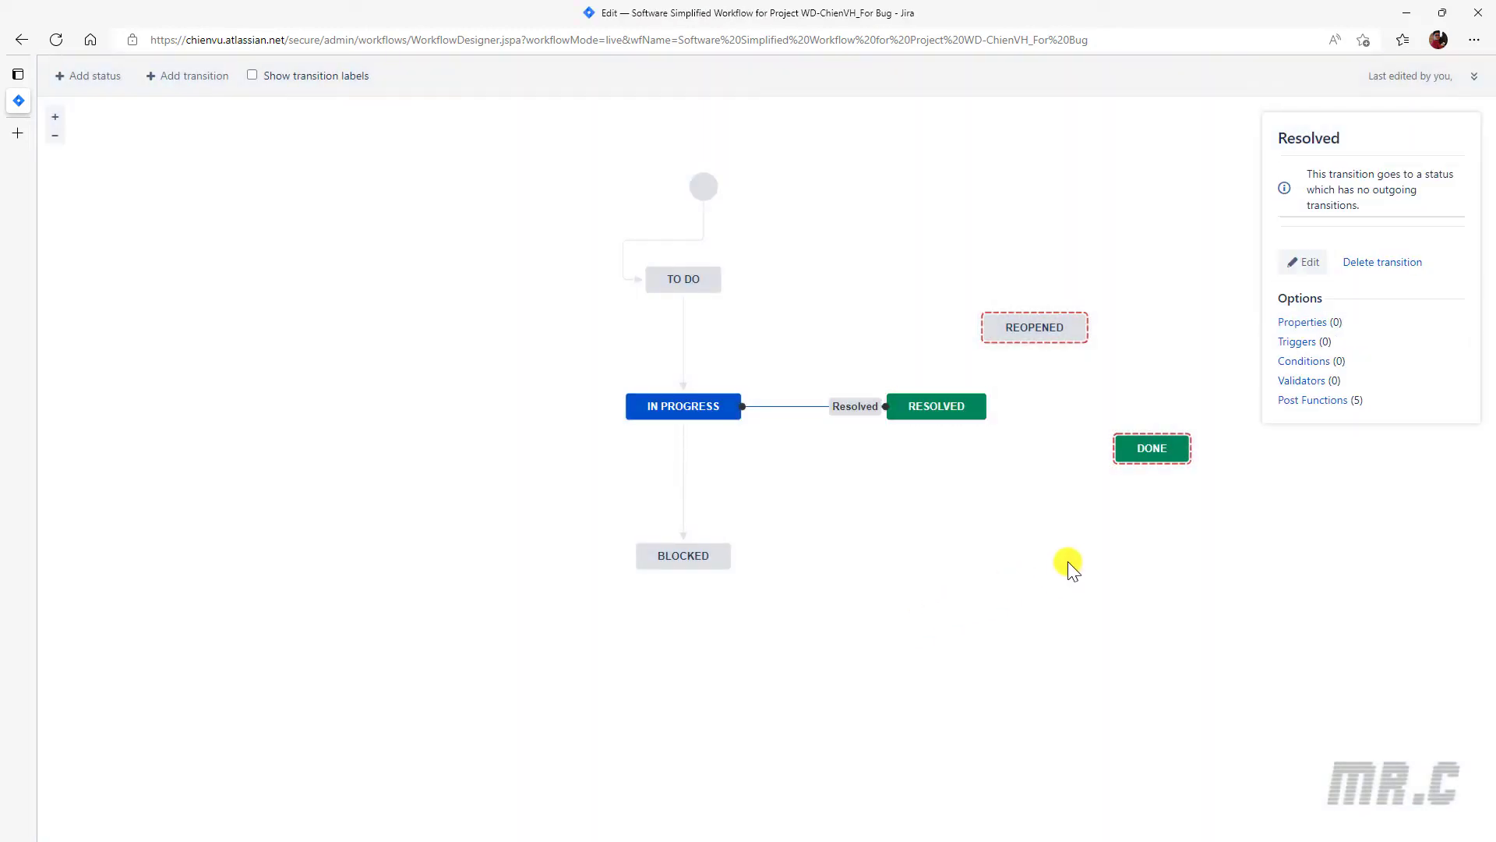
click(1068, 563)
Move the Reopened status directly below Resolved.
drag(1047, 333, 956, 531)
click(892, 457)
click(1152, 448)
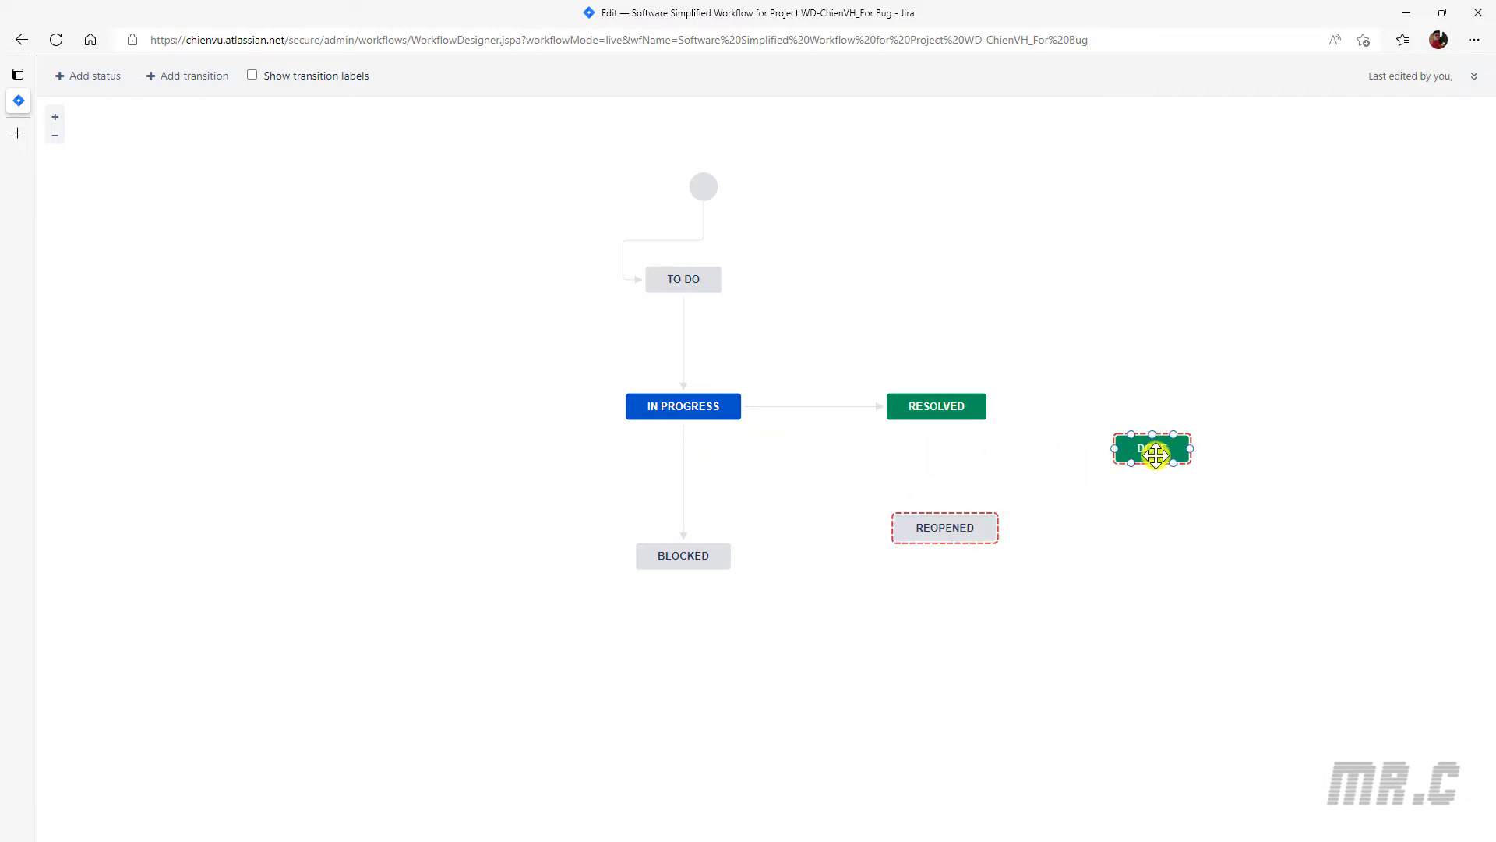
Add a transition named "Reopened" from the Resolved status to the Reopened status.
click(941, 416)
drag(934, 433, 948, 517)
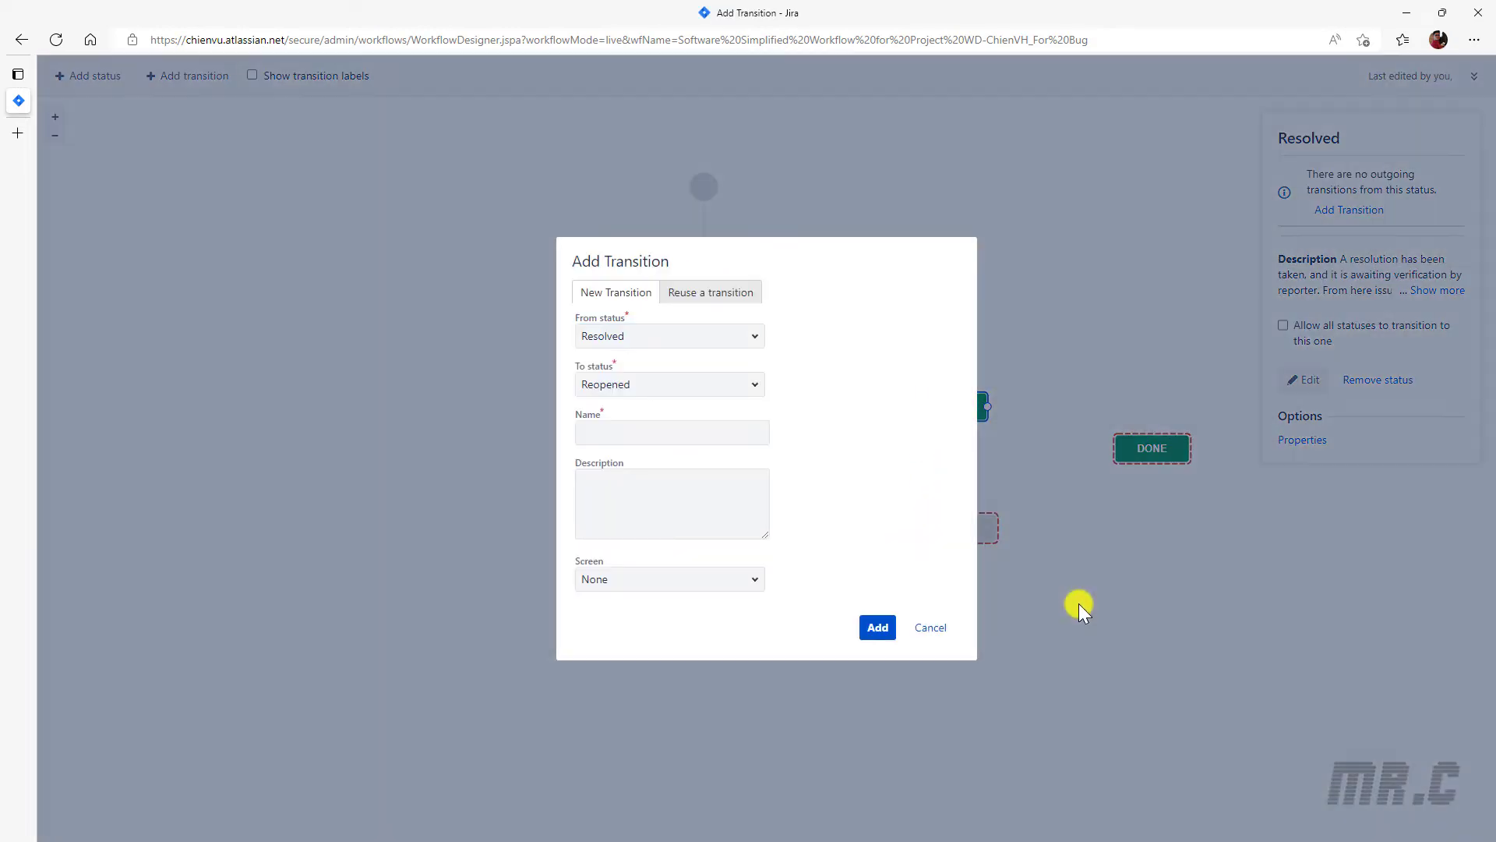
click(682, 434)
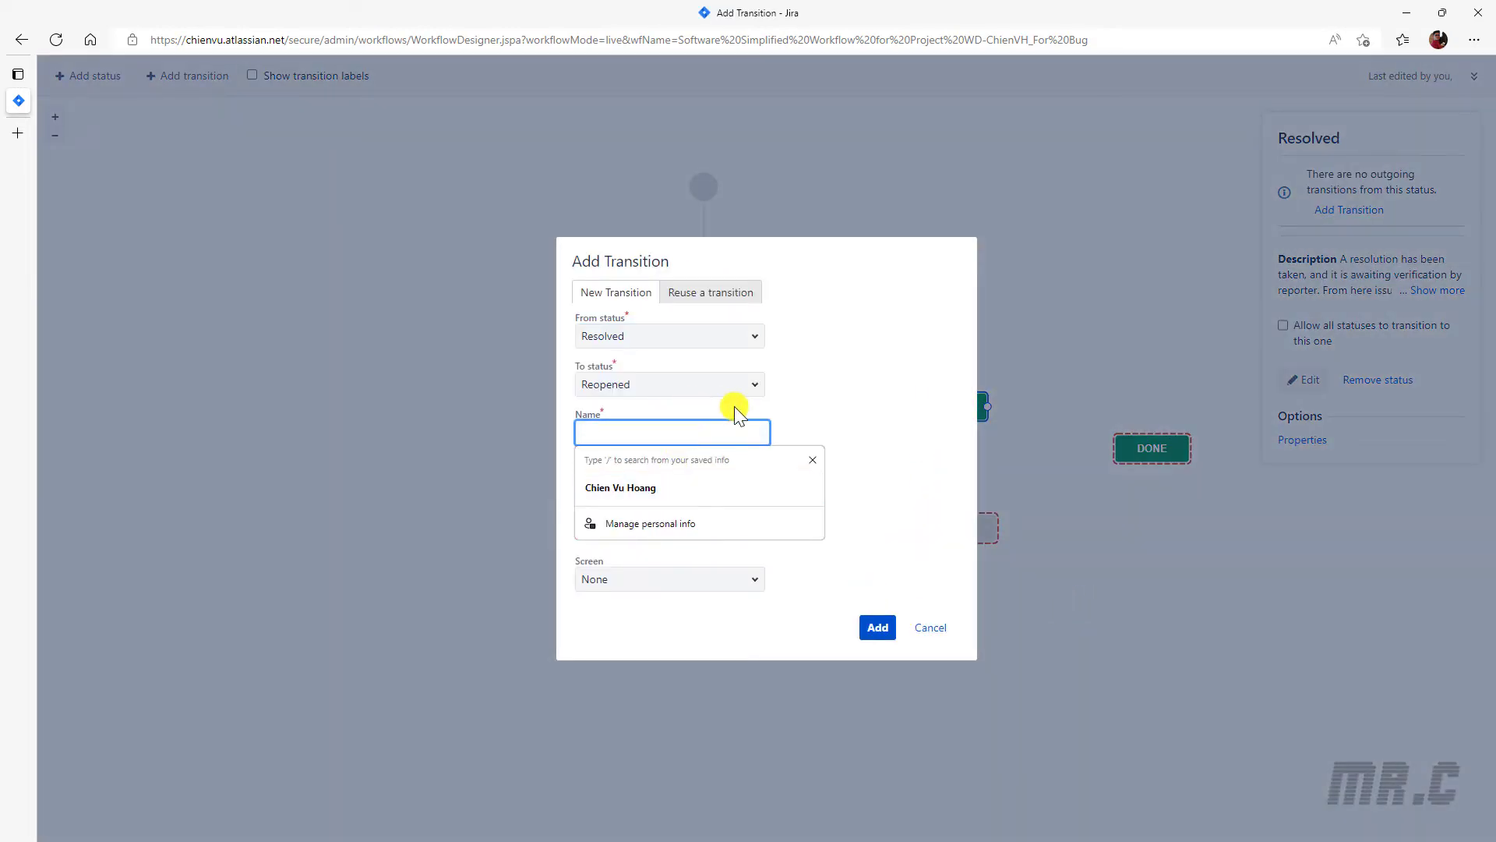
text(Reopen)
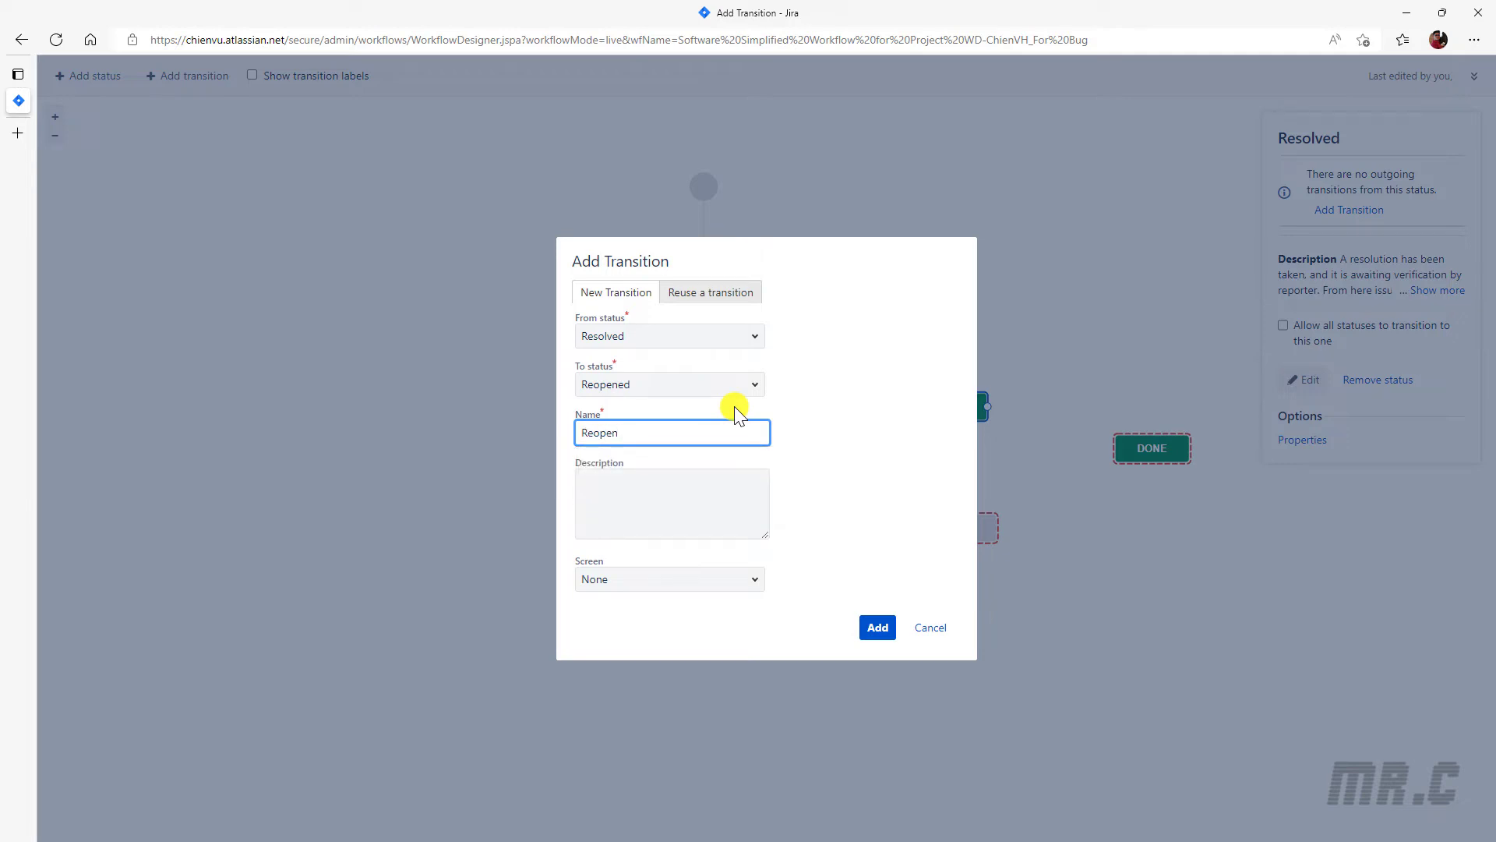
text(ed)
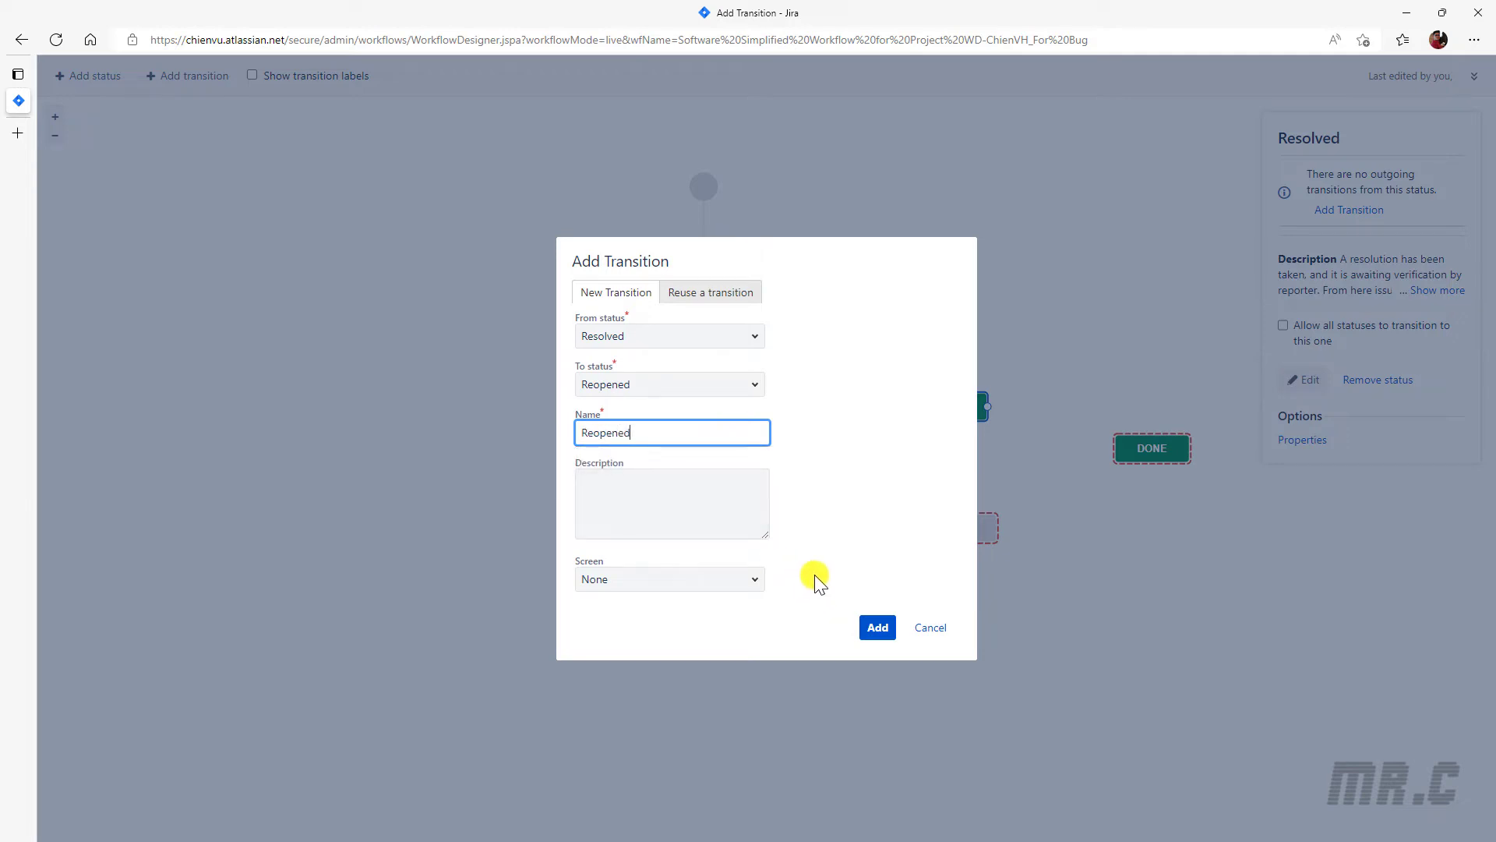
click(877, 627)
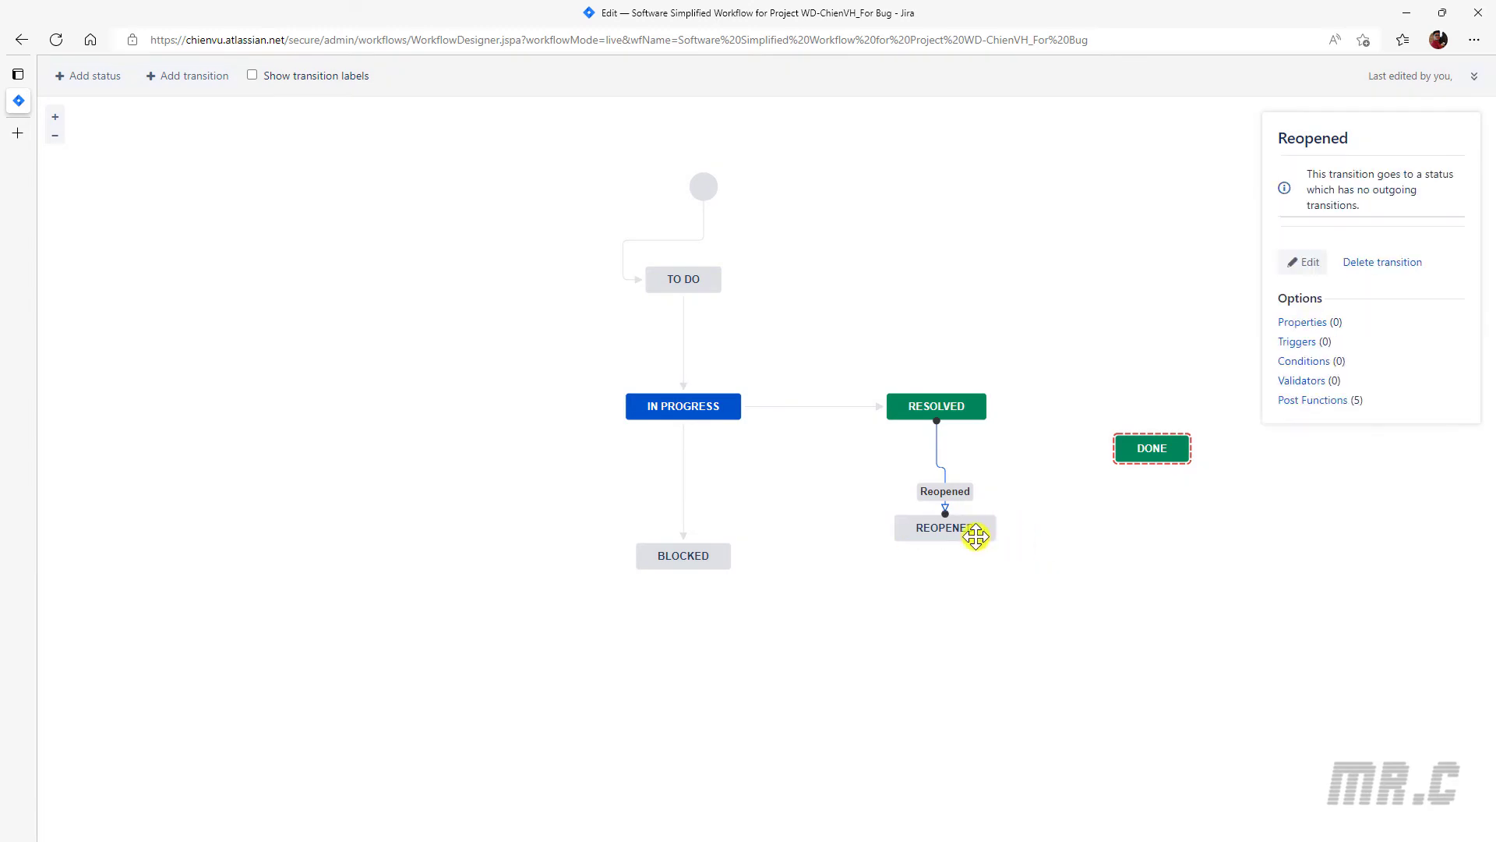
Align Reopened below Resolved and Done beside it, and add a transition named "Done" from Resolved to Done.
drag(975, 528, 968, 545)
drag(1165, 460, 1132, 408)
click(970, 399)
drag(987, 406, 1089, 407)
click(670, 435)
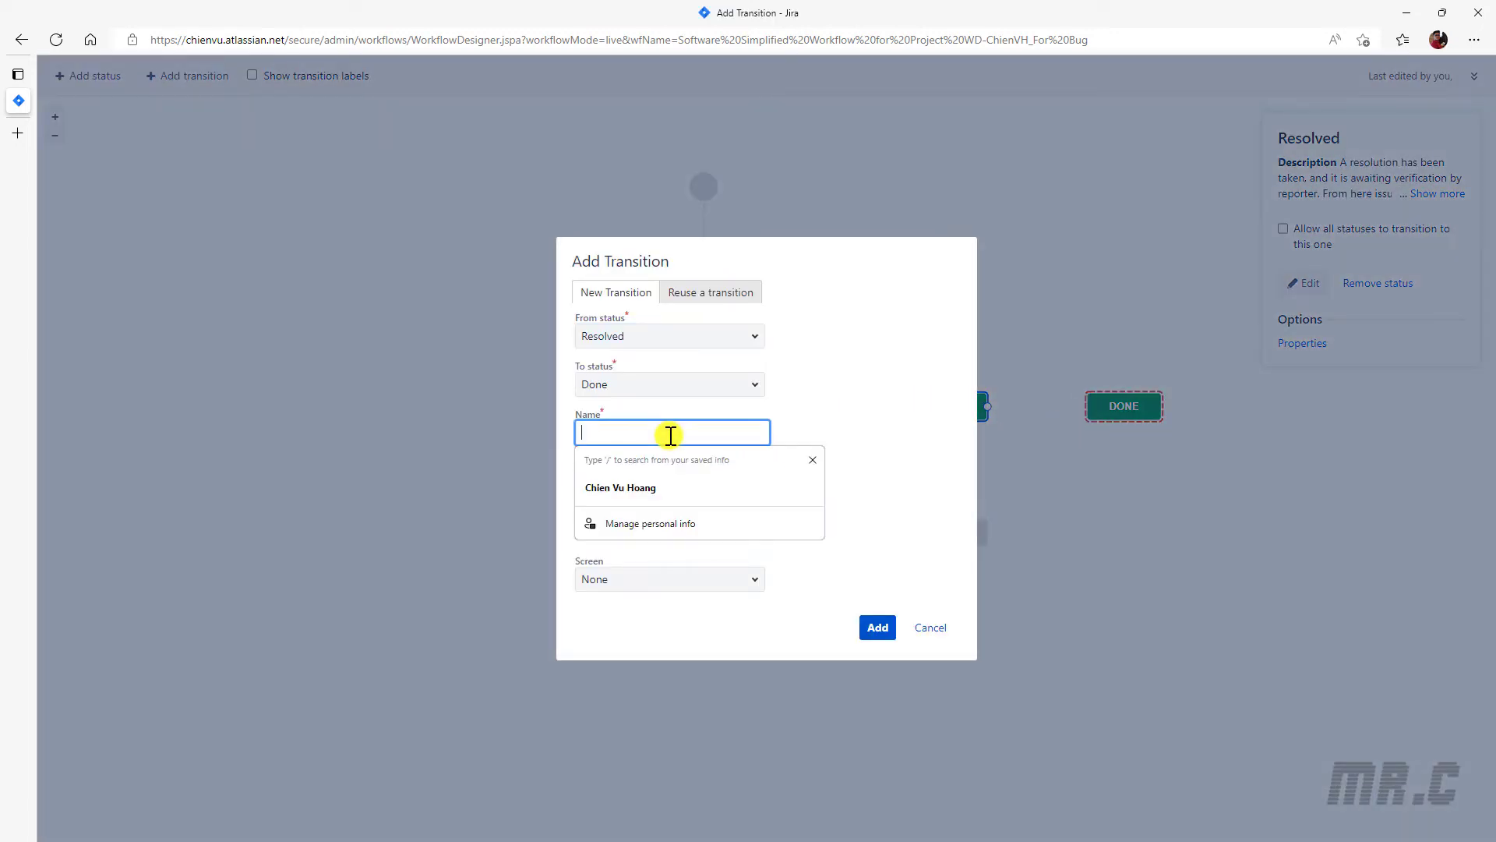
text(Done)
click(876, 625)
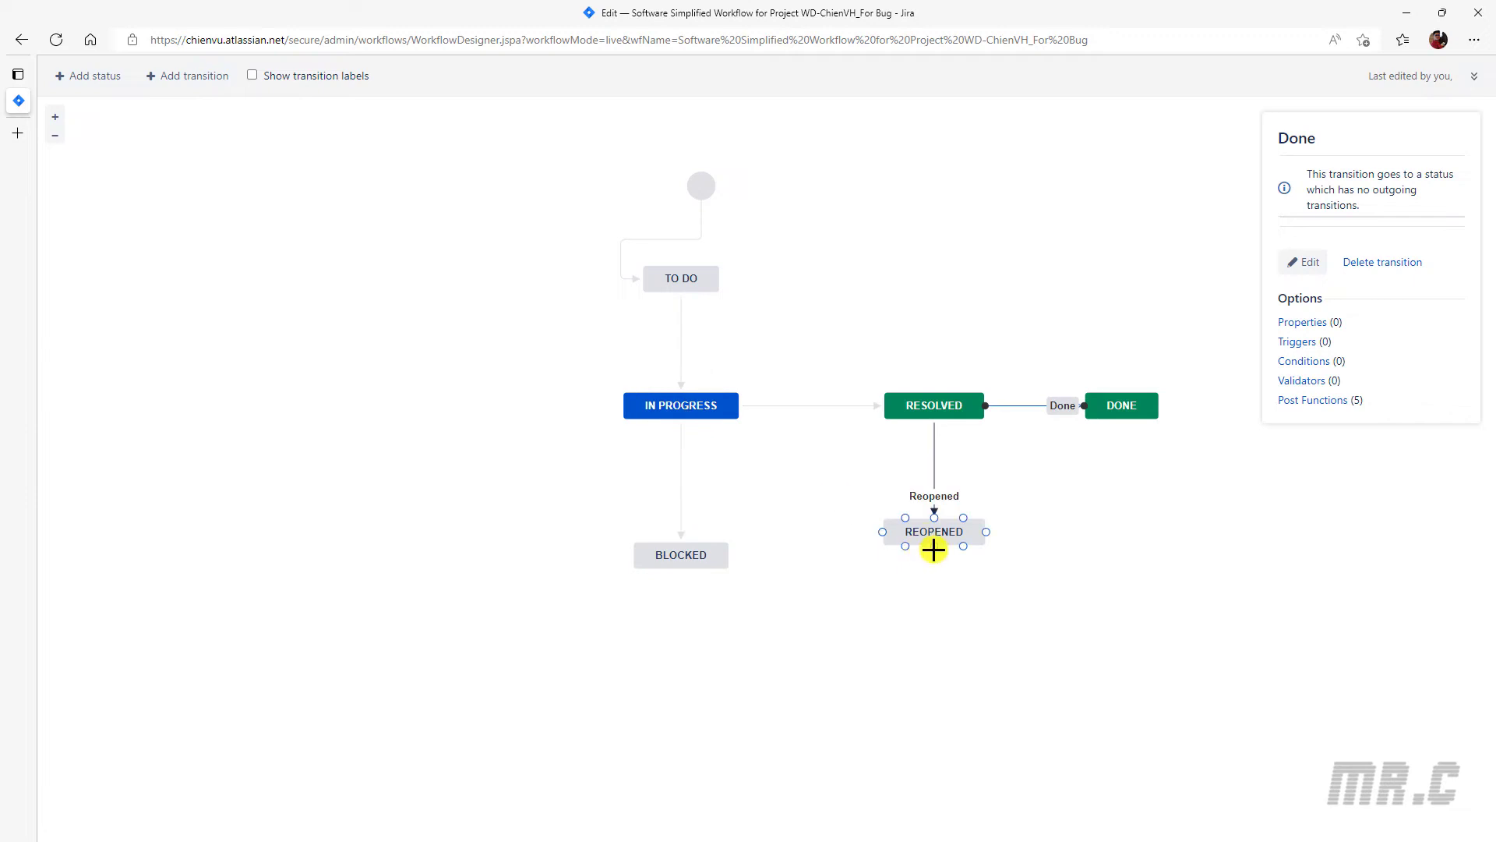
Add a transition named "In Progress" from Reopened back to In Progress.
drag(881, 527, 711, 416)
click(647, 429)
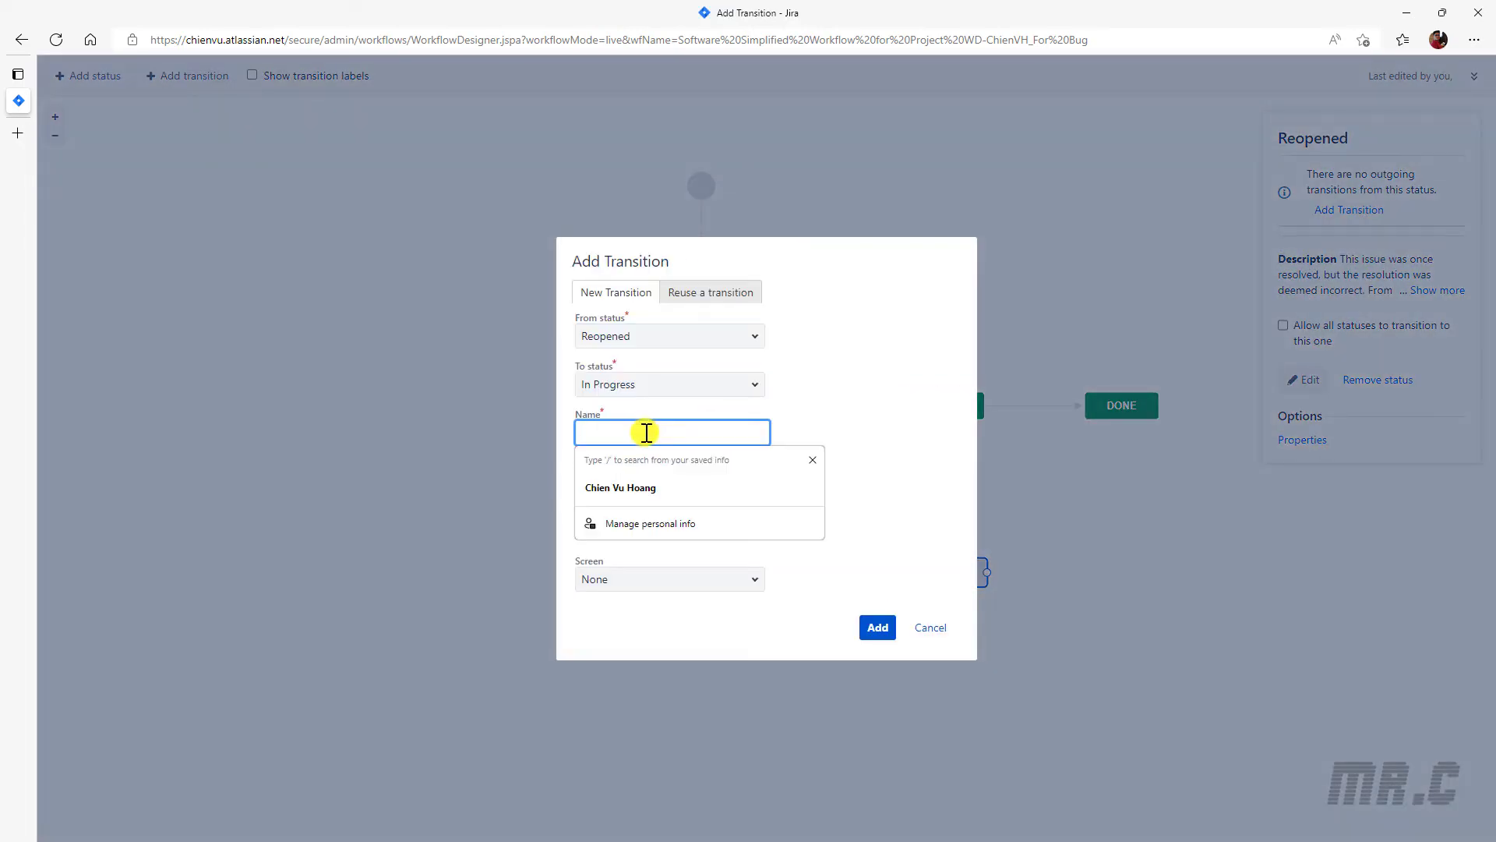
text(In Pro)
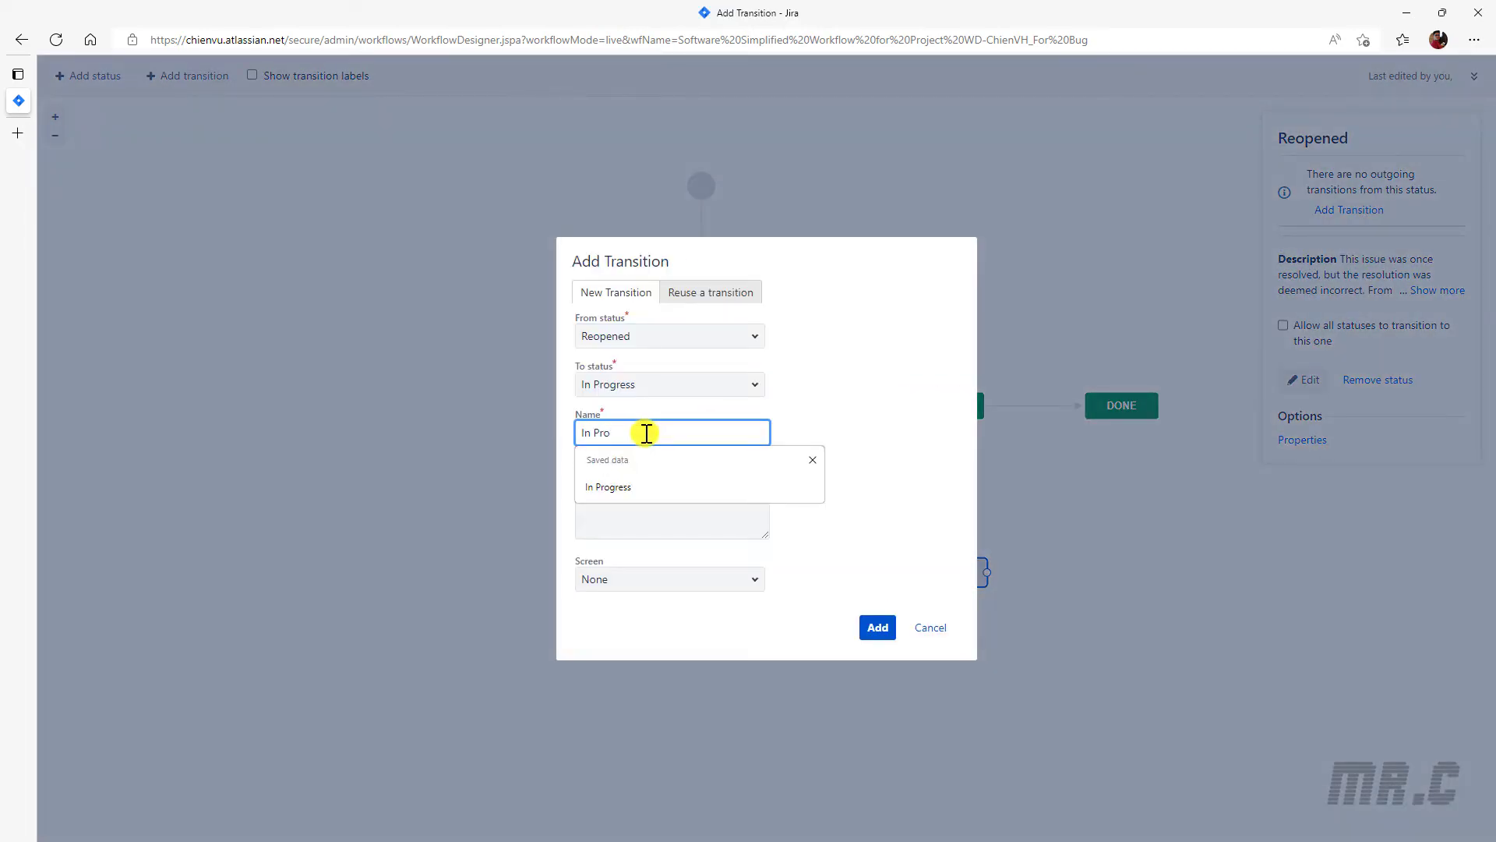
click(627, 485)
click(879, 628)
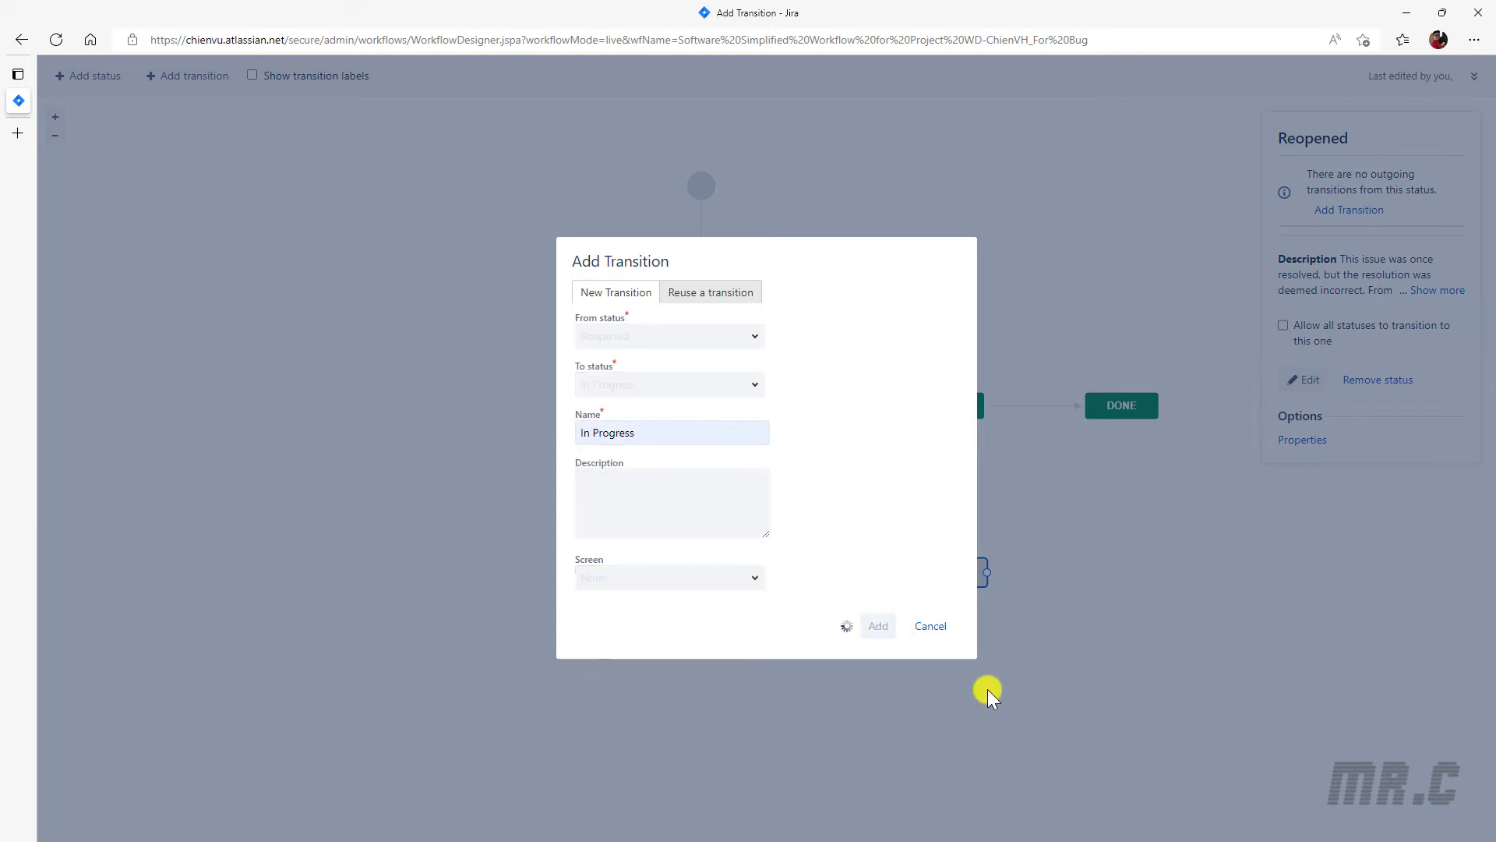
Move Blocked to the lower left of In Progress, and reattach its transition to In Progress's left side and the Reopened transition to its bottom centre.
click(660, 561)
drag(660, 561, 491, 537)
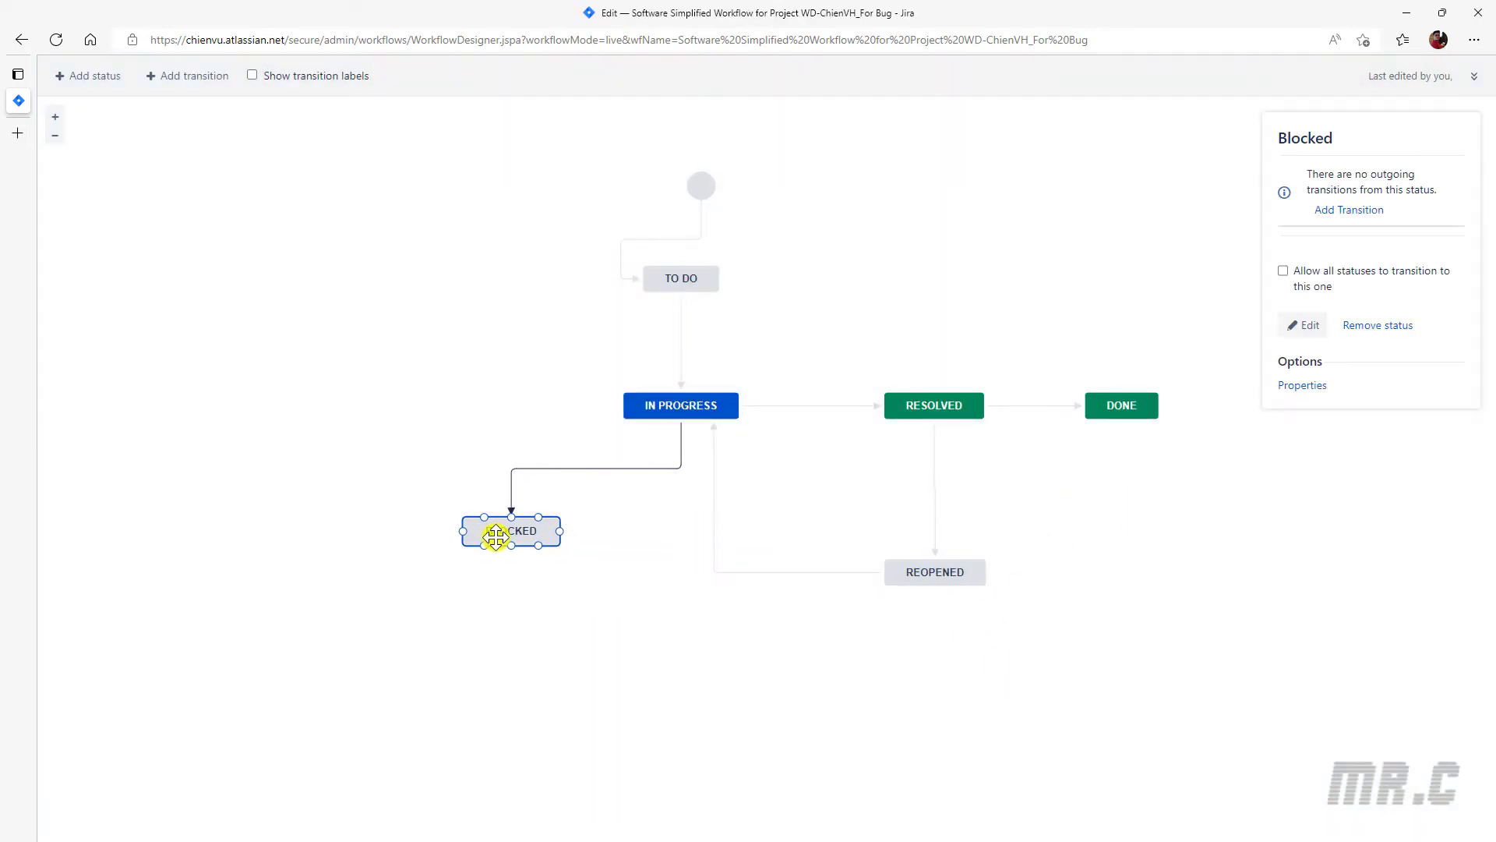
click(685, 442)
click(683, 440)
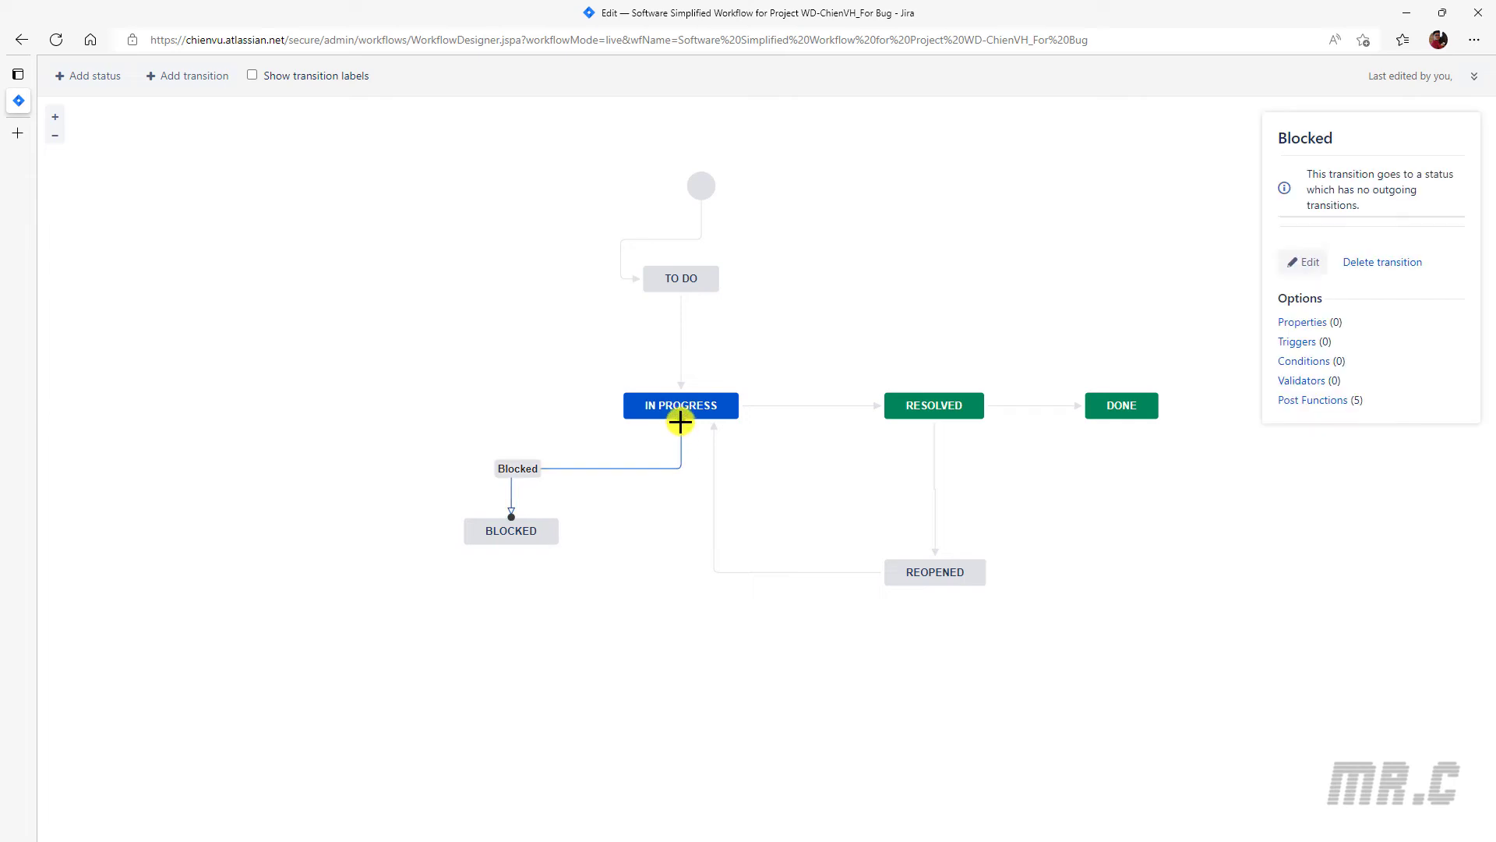
drag(680, 419, 618, 407)
click(714, 434)
drag(711, 424, 682, 424)
click(1114, 516)
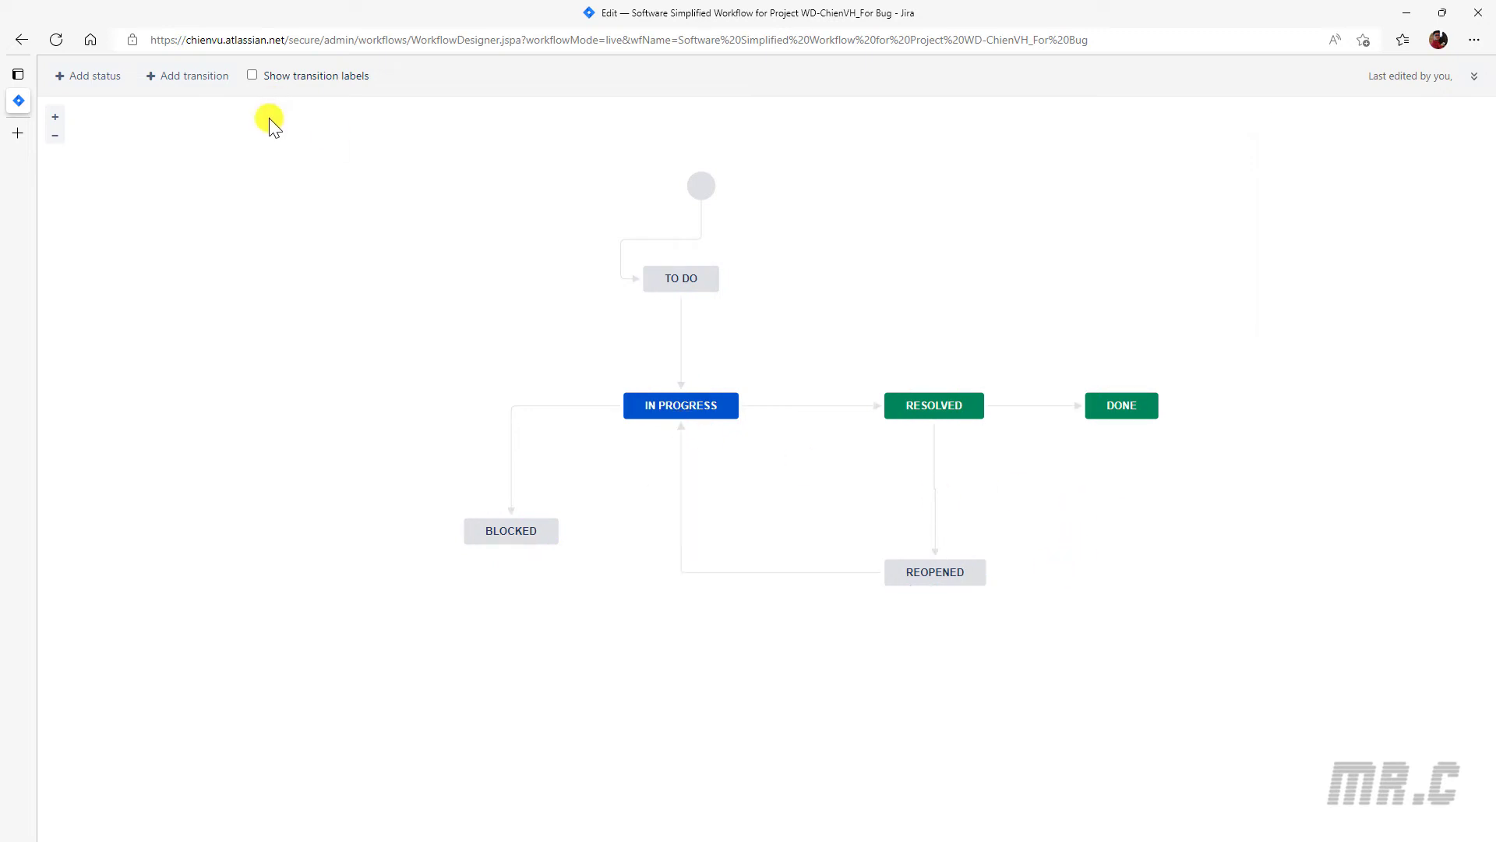
Show the transition labels, reattach the Create transition to the top centre of To Do, and leave the full-screen workflow designer.
click(251, 76)
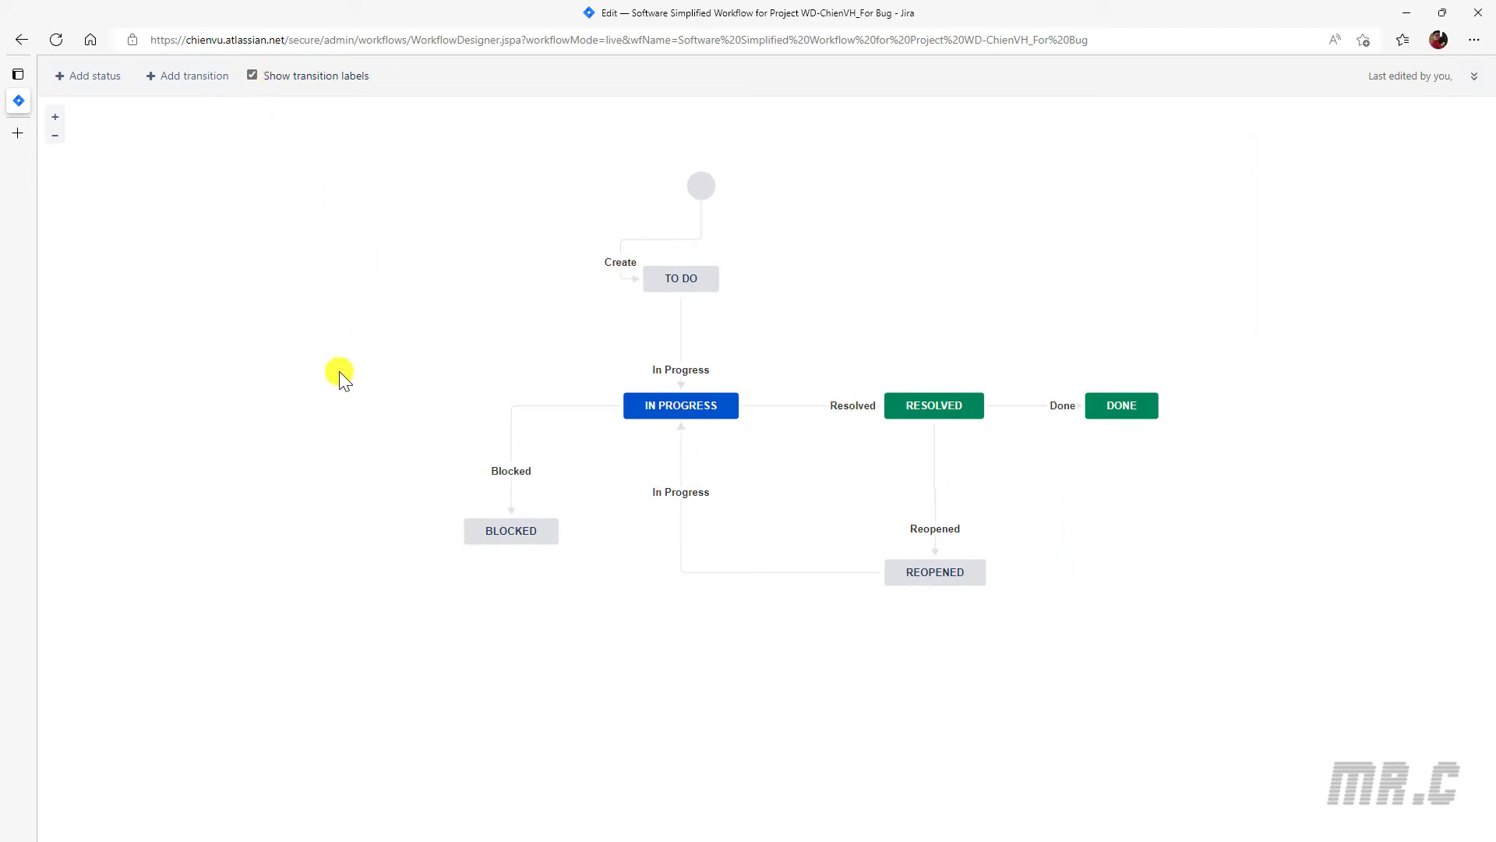
drag(632, 276, 681, 262)
key(Escape)
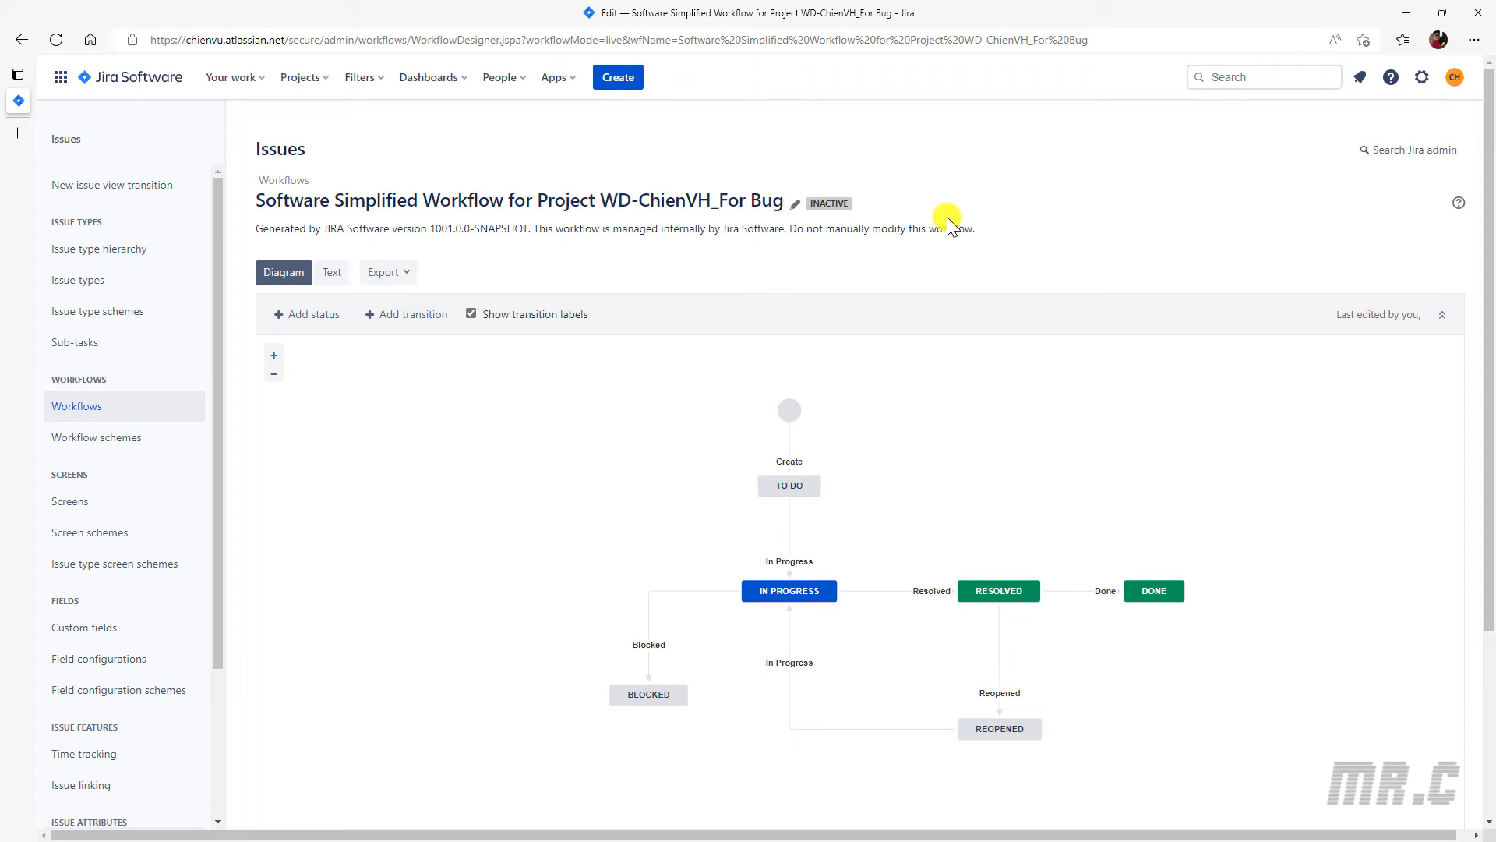
Check the list of inactive workflows and open the workflow settings of the Website Development project.
click(100, 418)
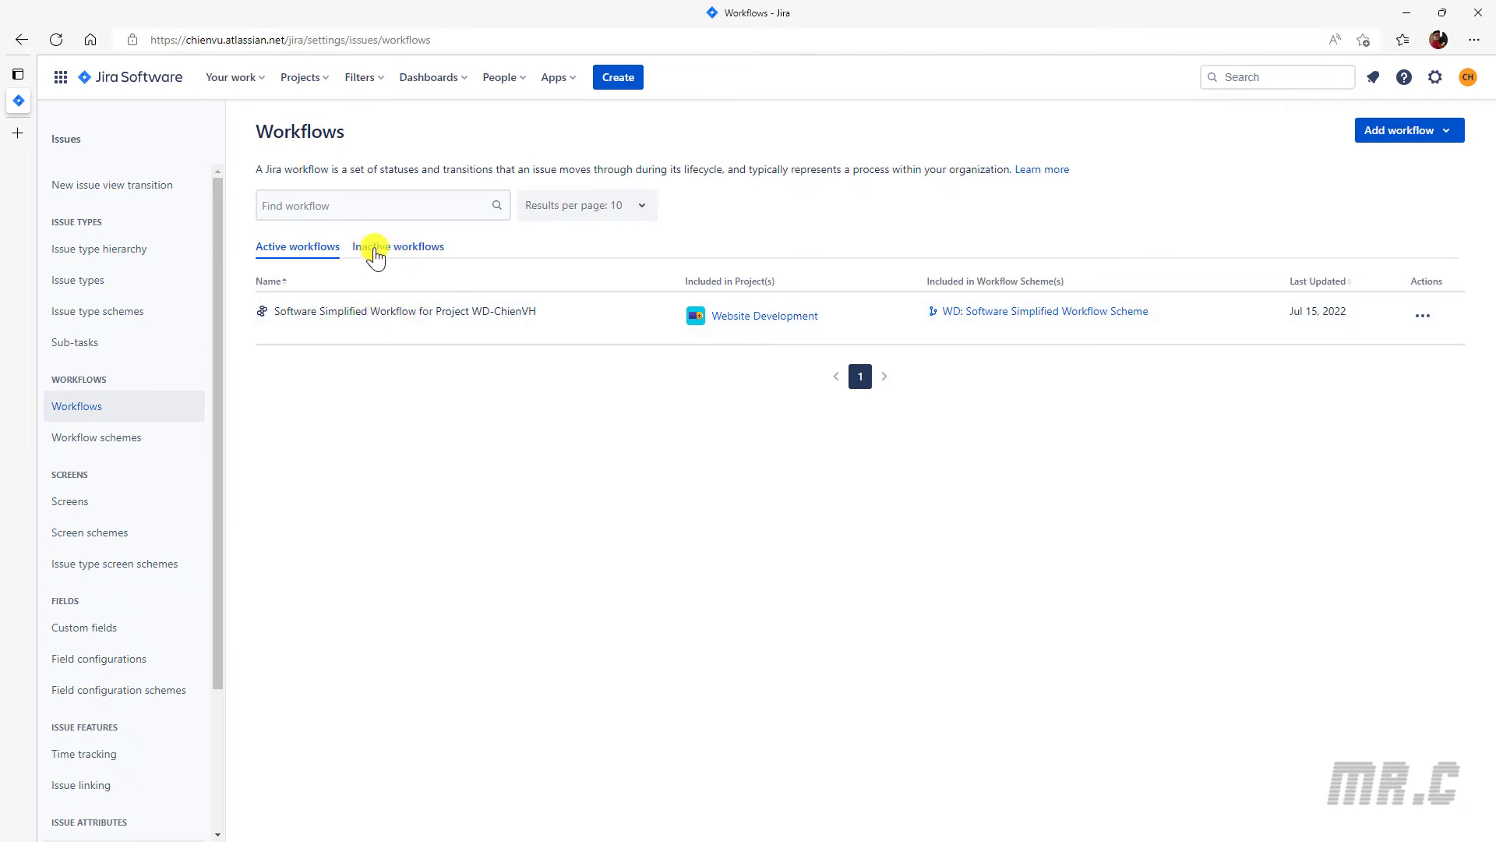
click(374, 248)
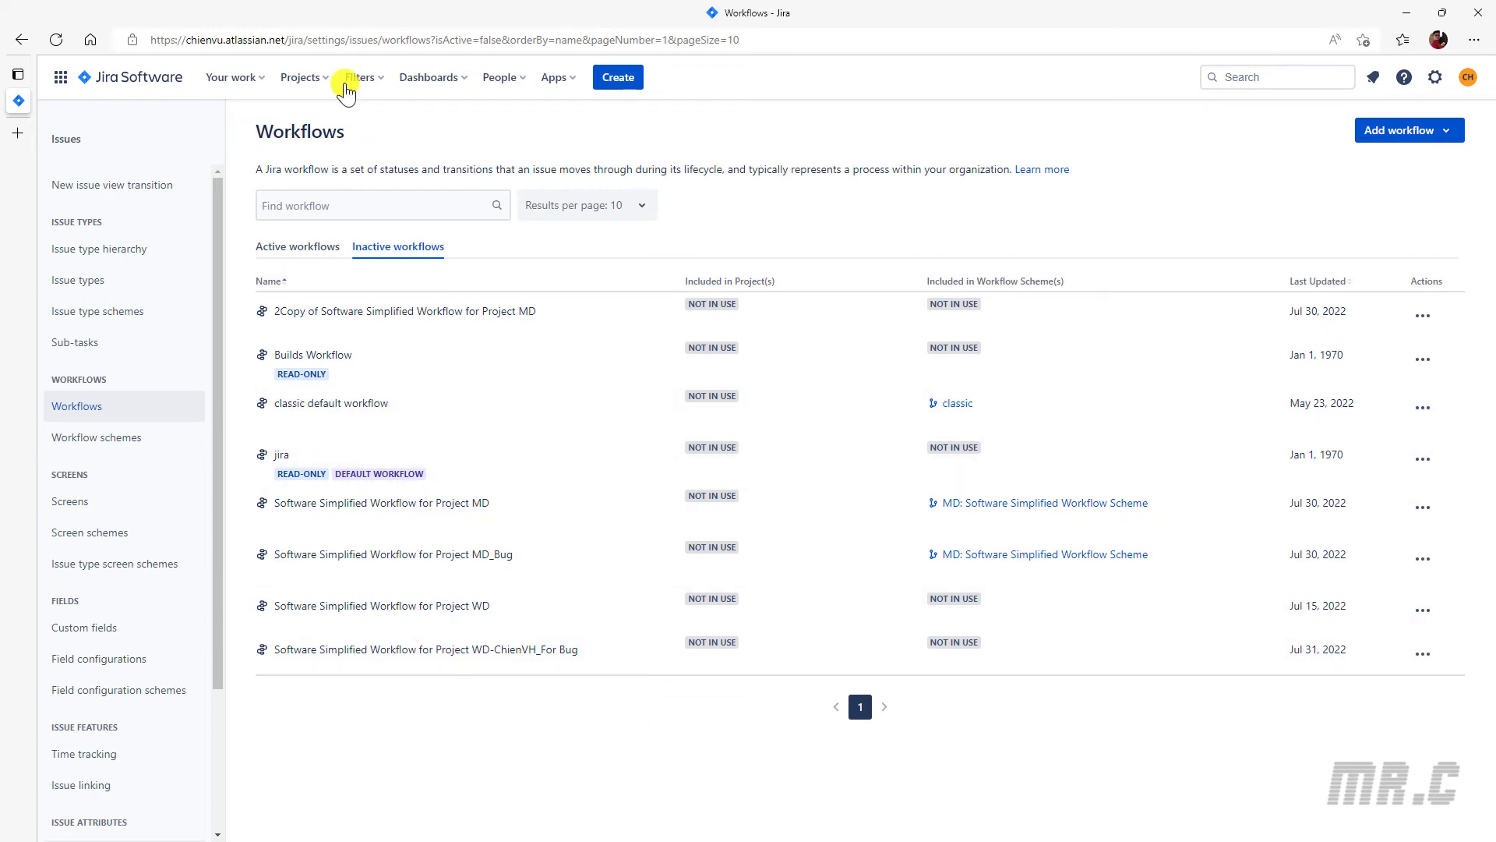
click(306, 77)
click(333, 152)
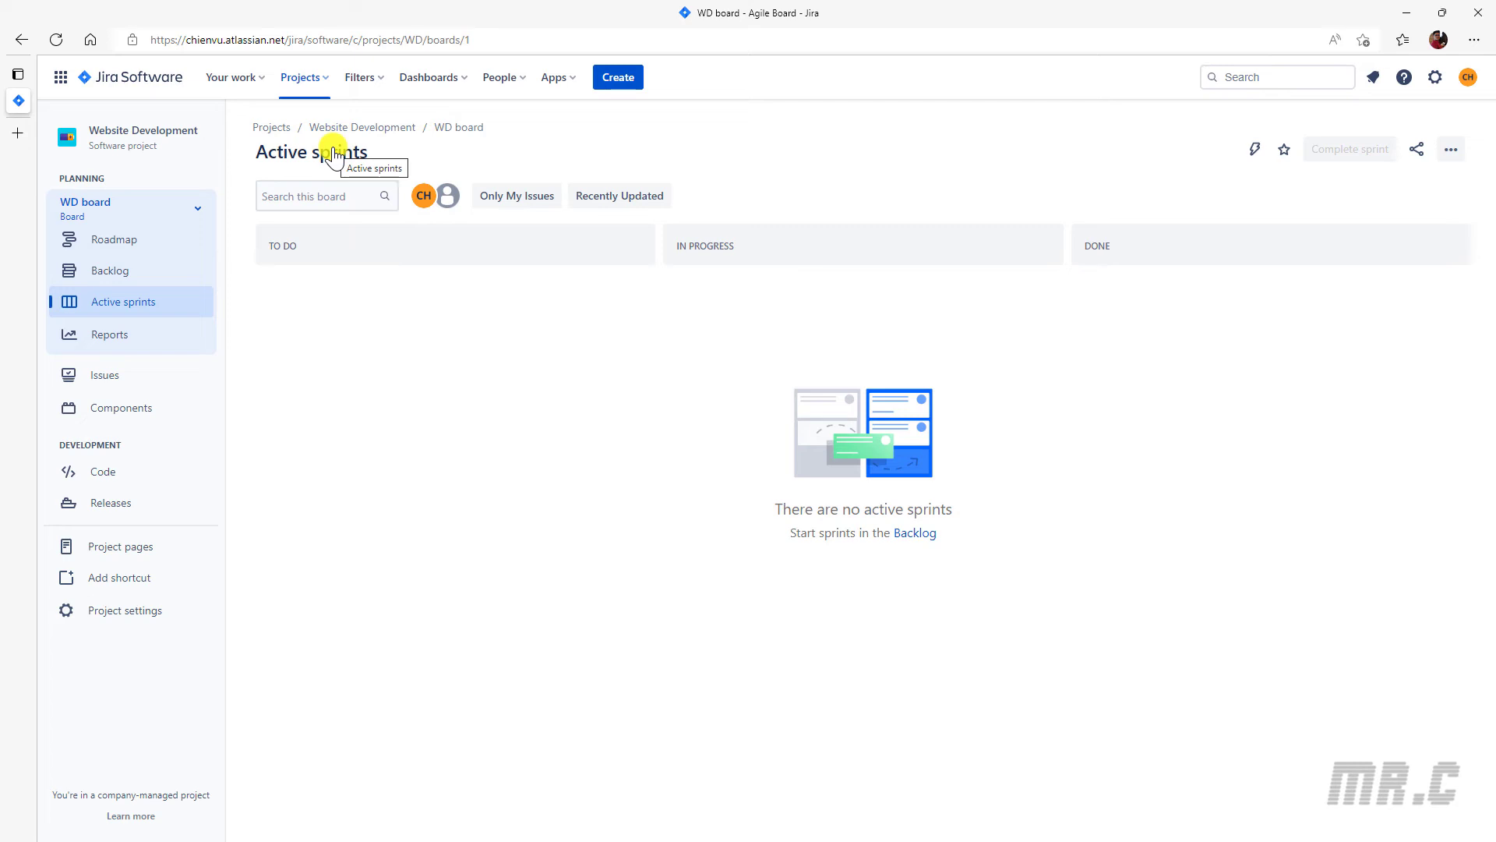
click(137, 620)
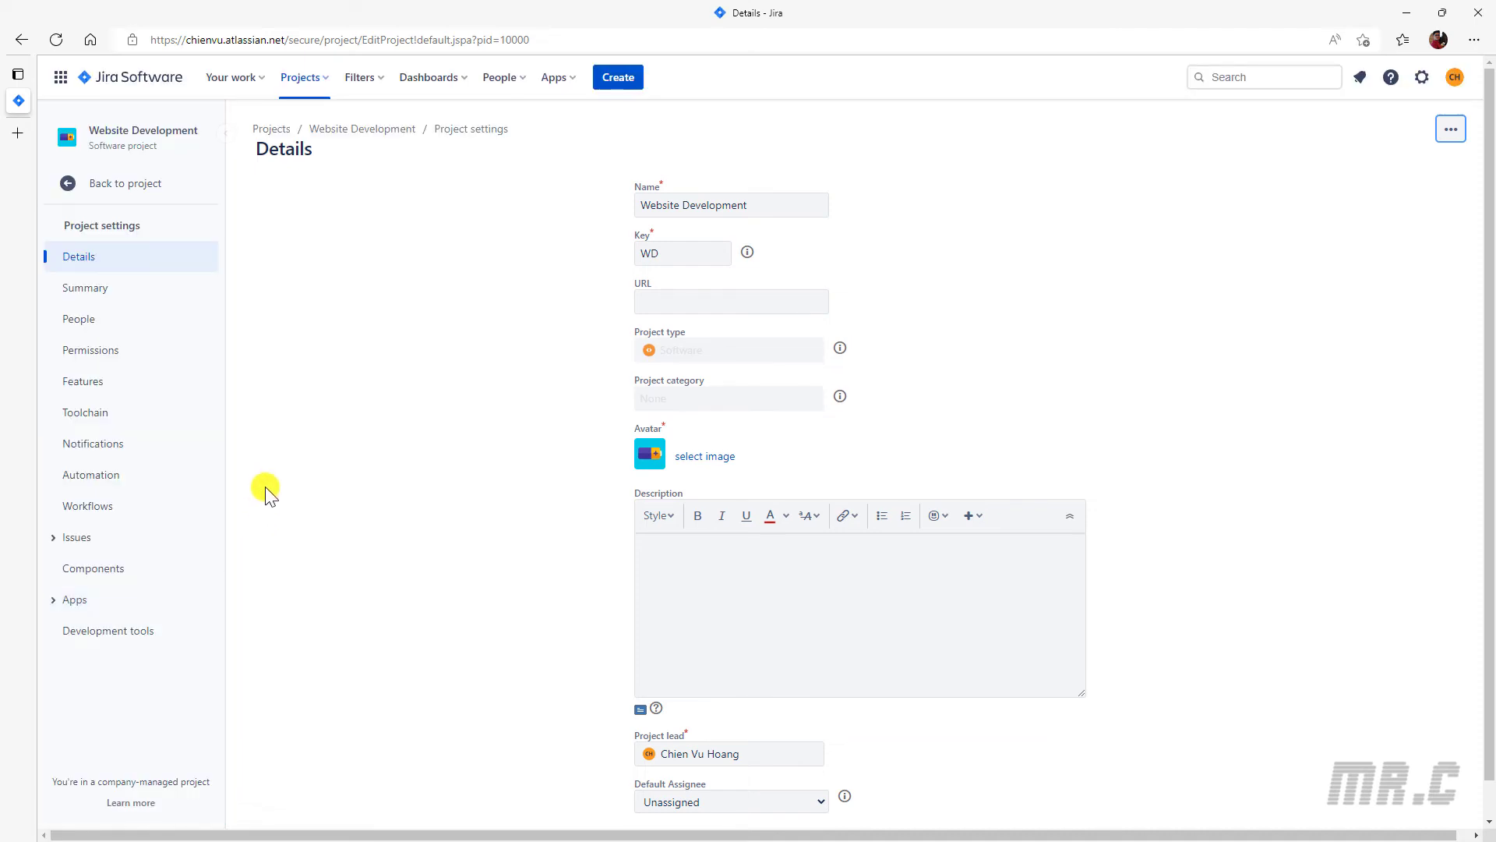
click(84, 508)
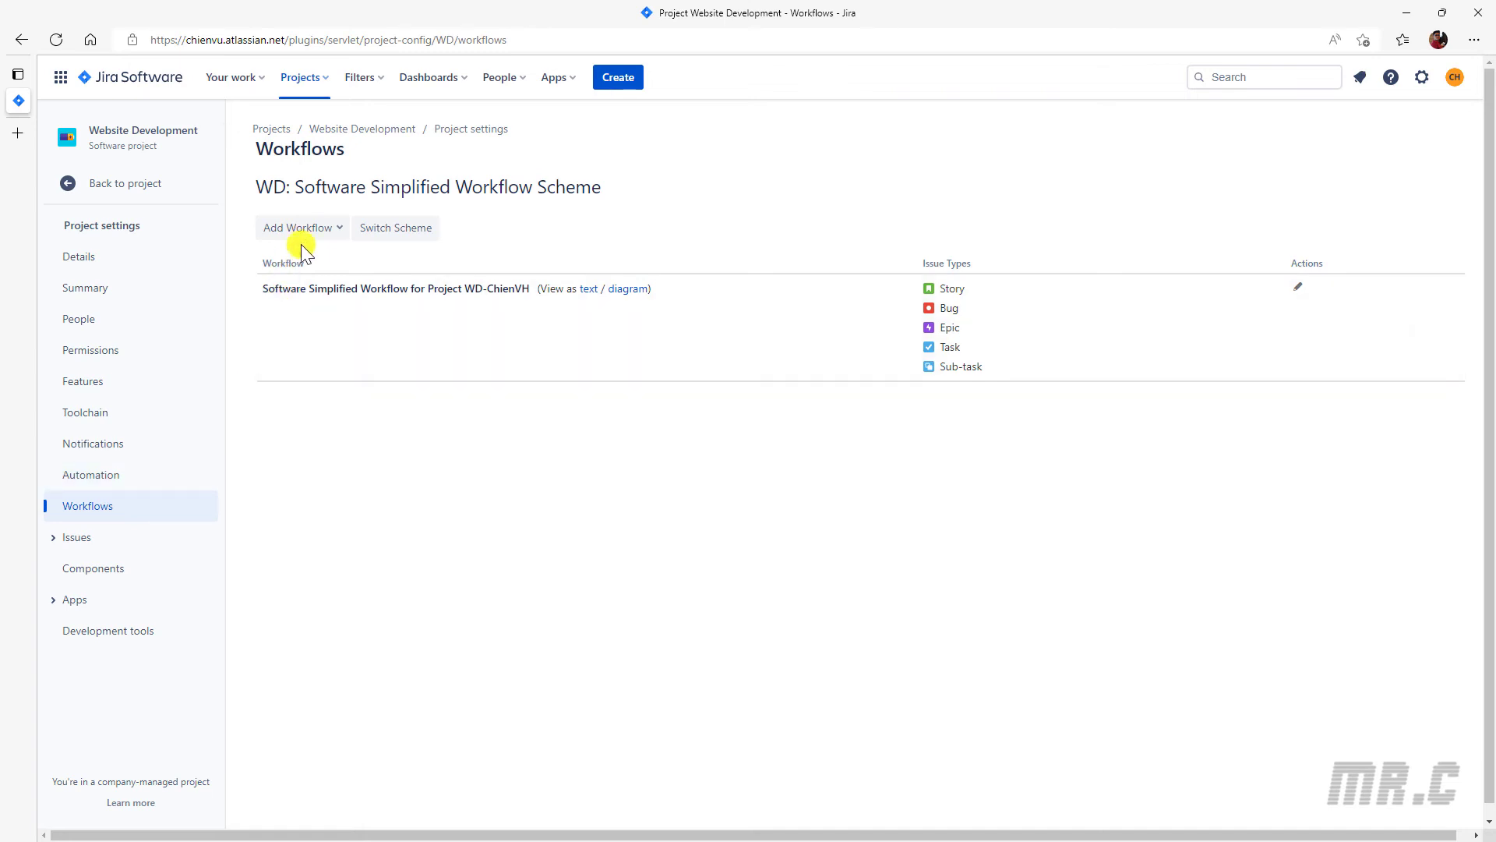
Add the existing workflow ending in "_For Bug" to the project's workflow scheme and assign it to the Bug issue type.
click(334, 231)
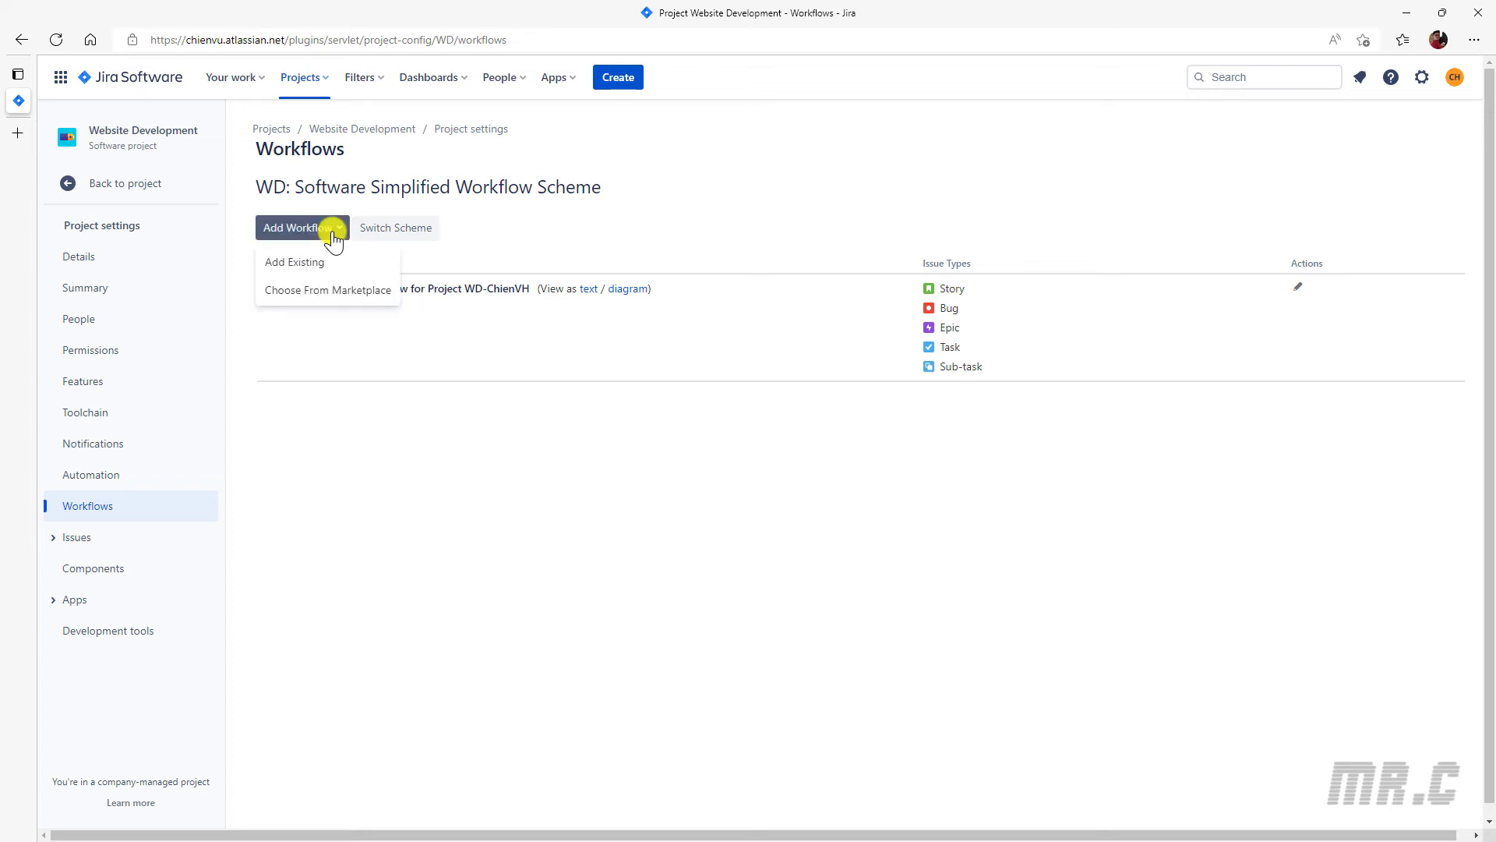
click(316, 275)
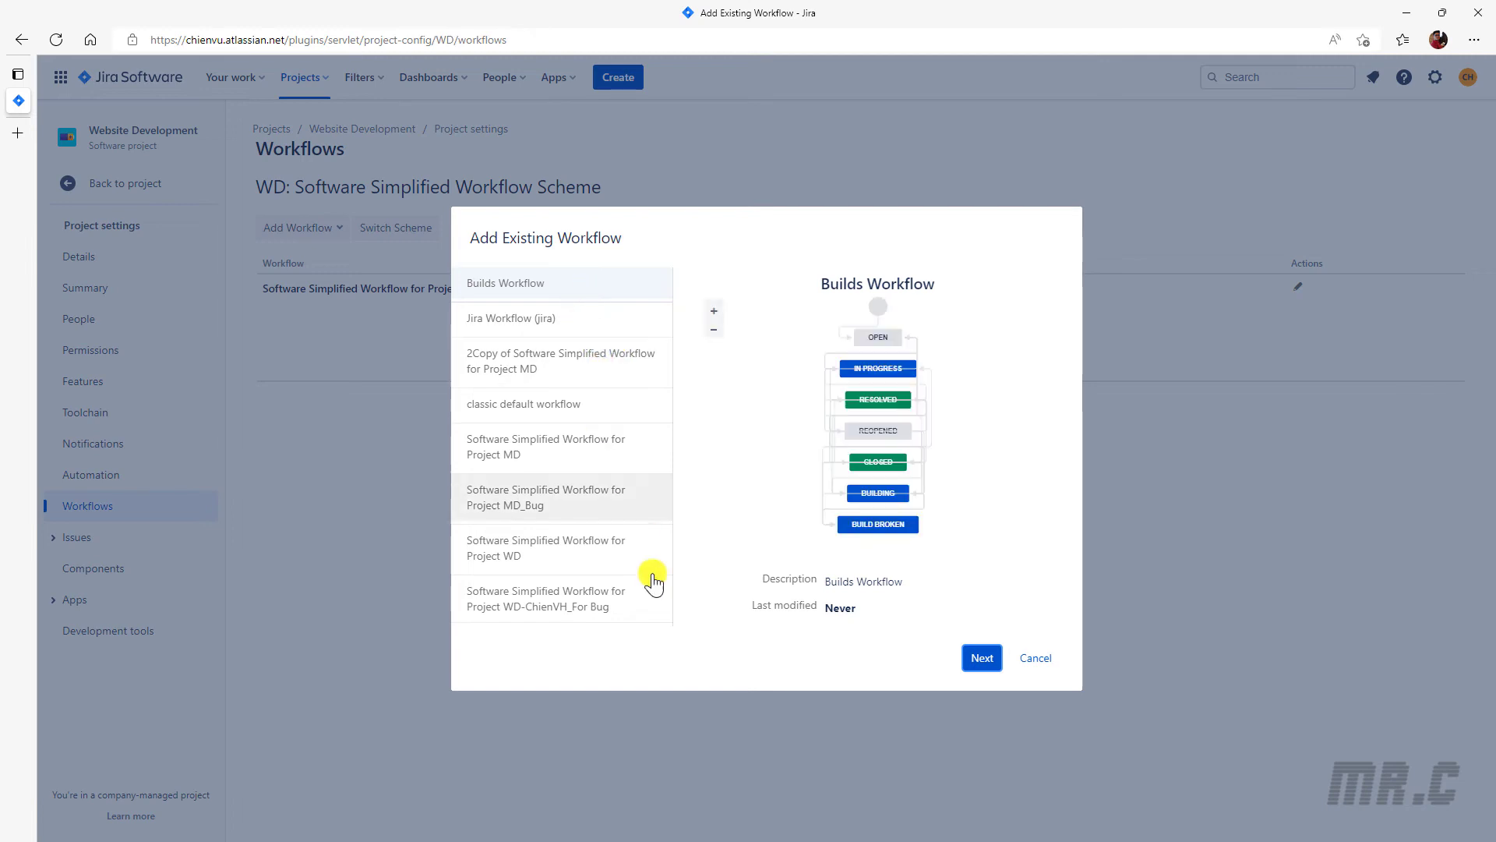
click(591, 611)
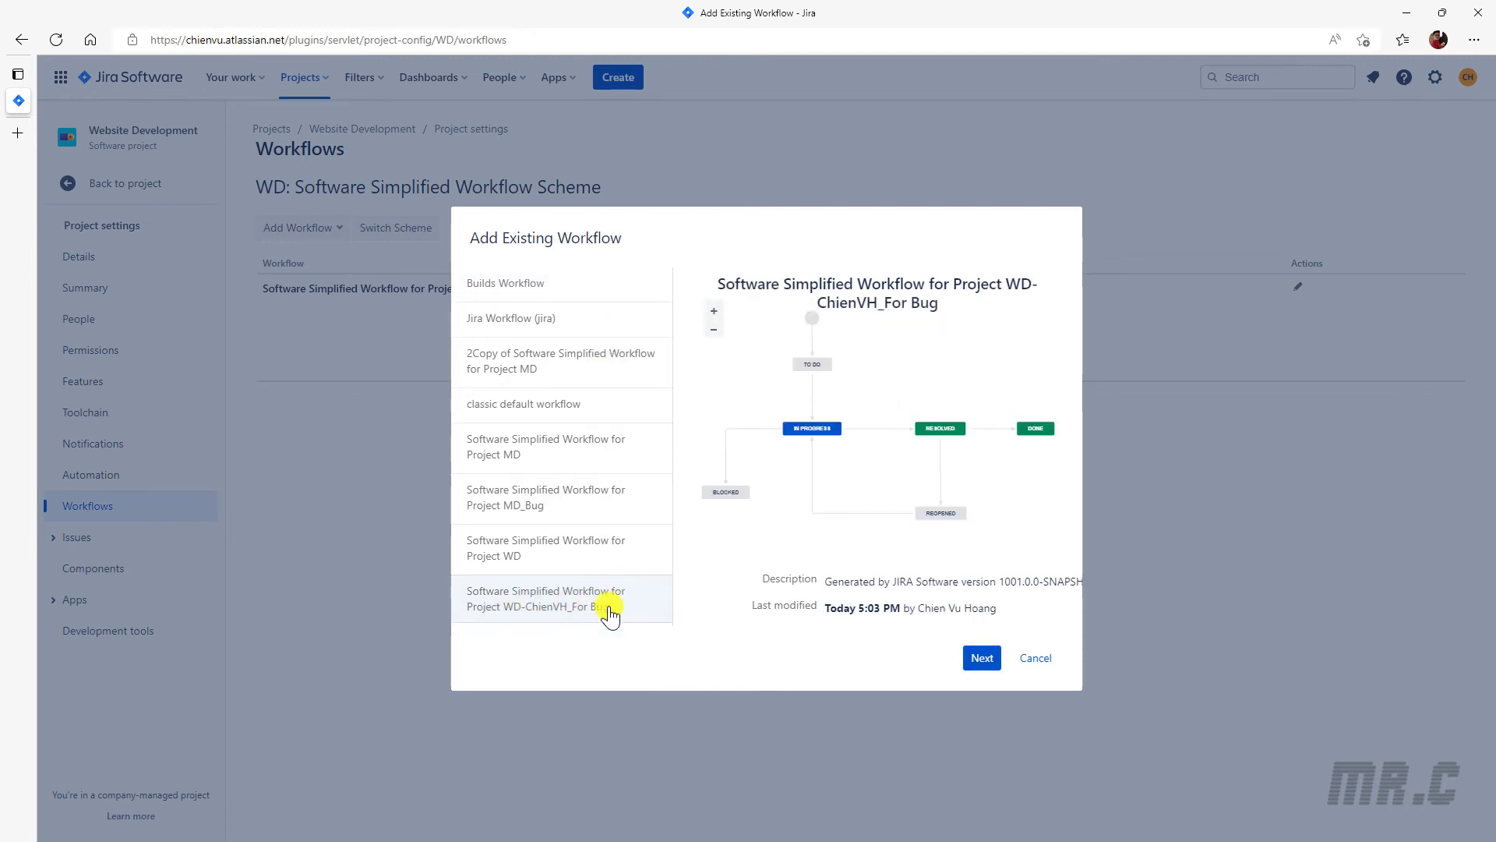
click(981, 658)
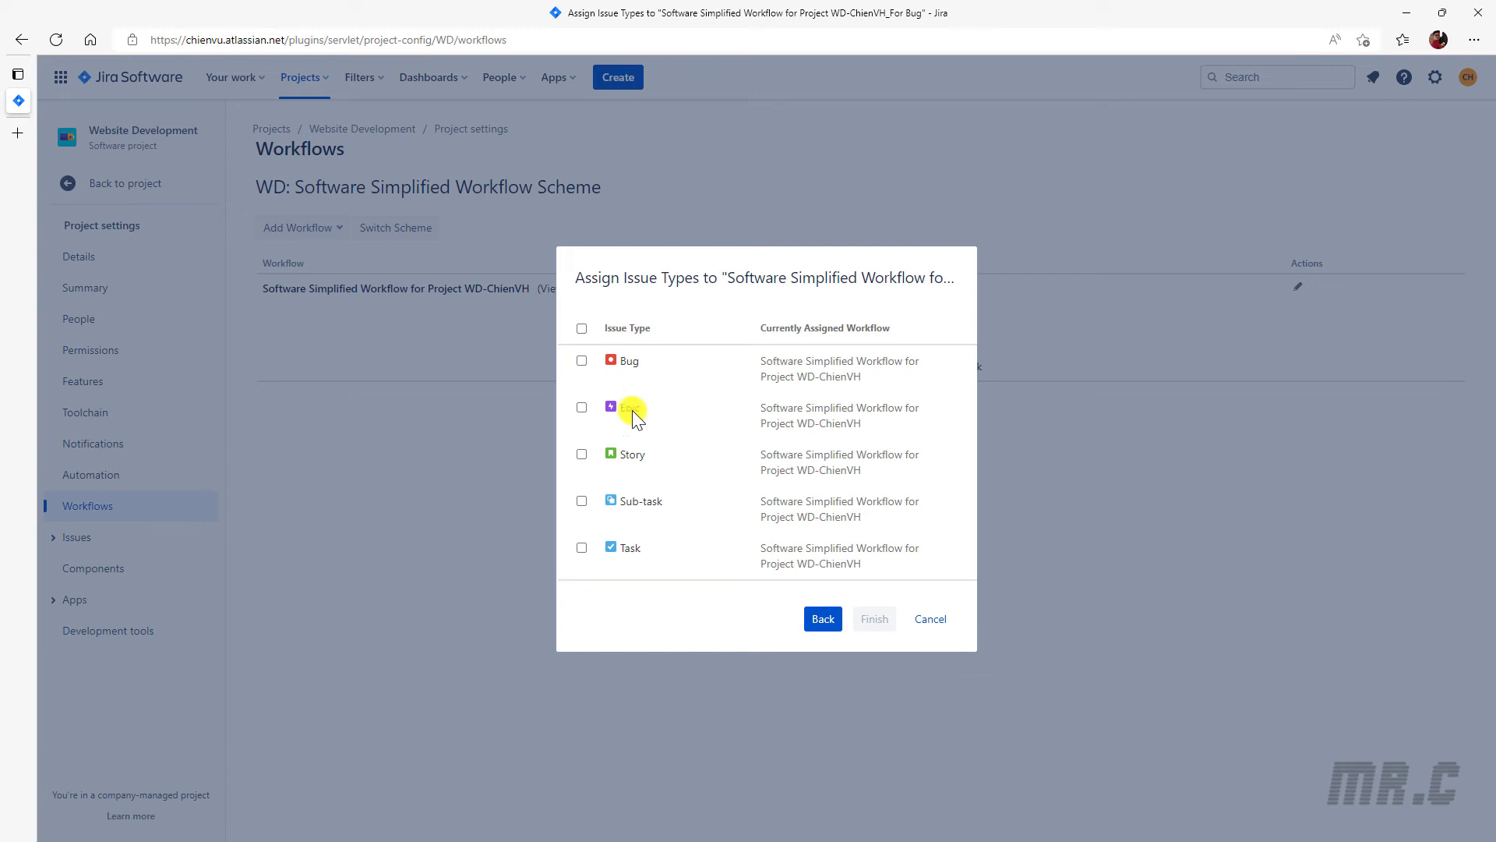
click(582, 362)
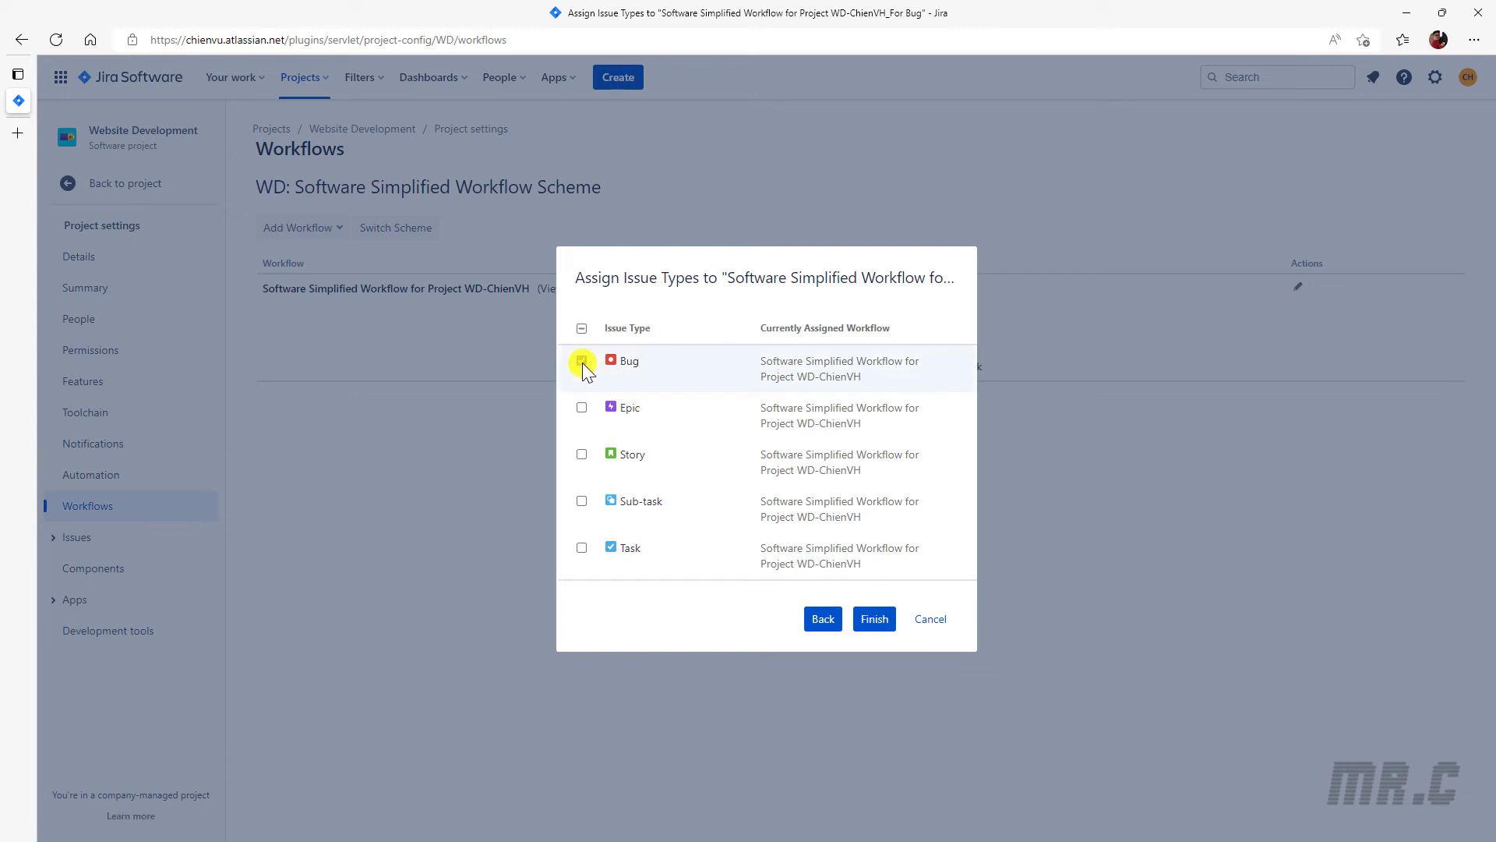
click(876, 621)
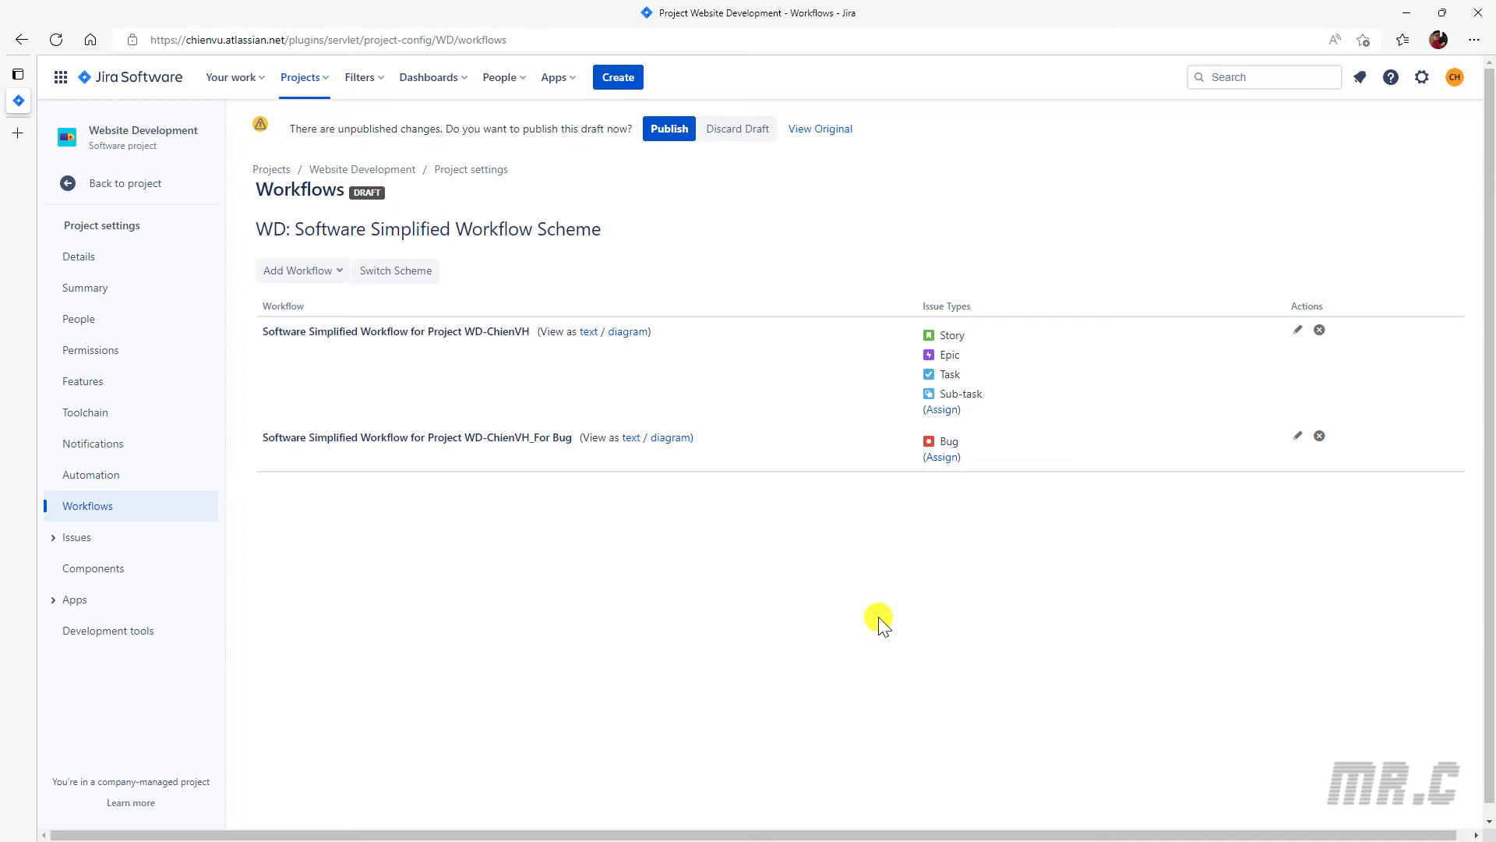
Publish the draft workflow scheme, associate the issues with the new workflows, and acknowledge the migration.
click(666, 131)
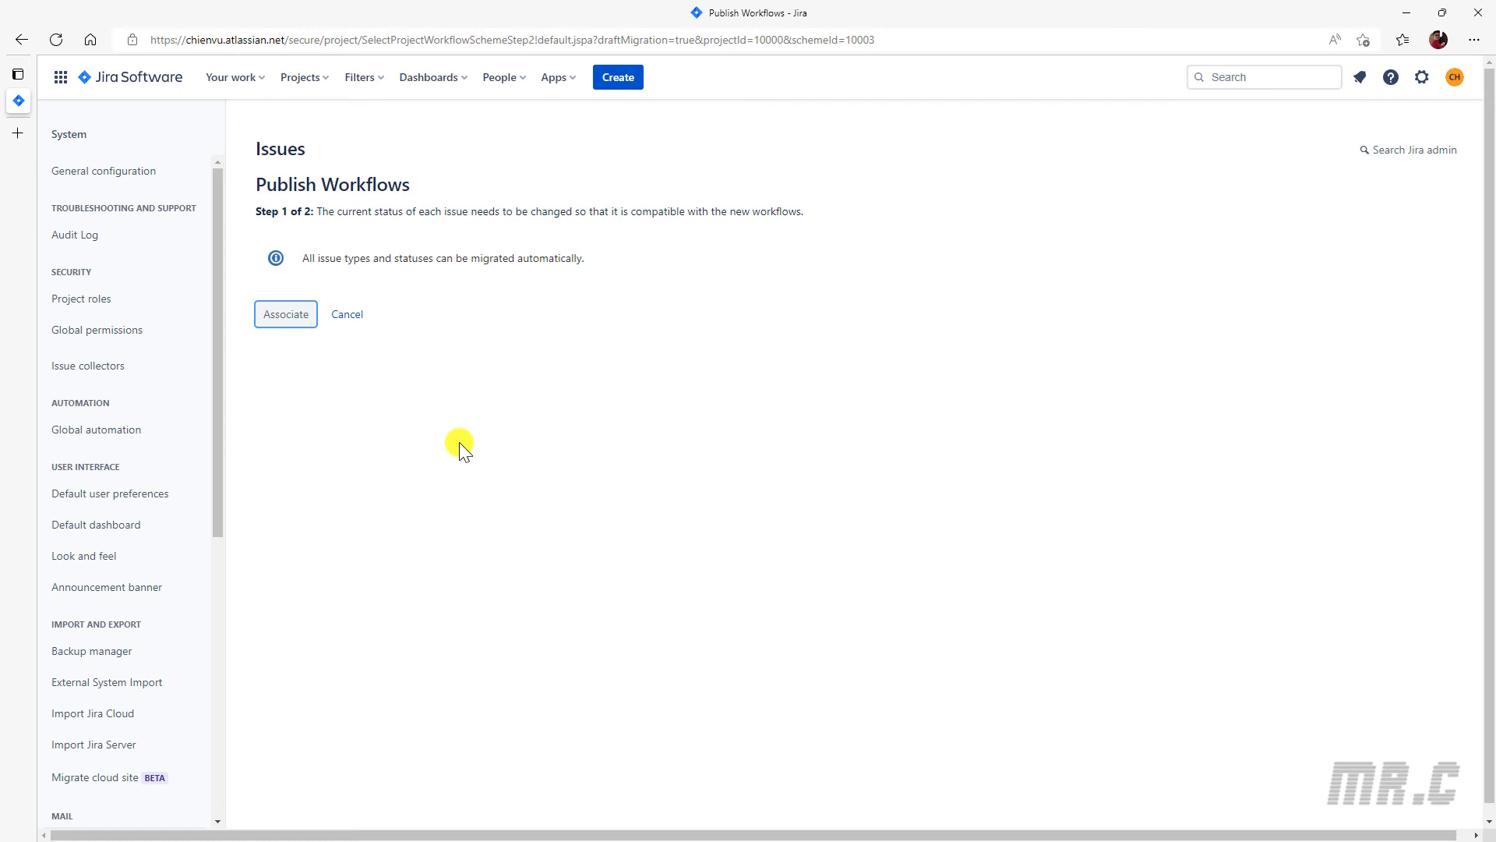
click(290, 319)
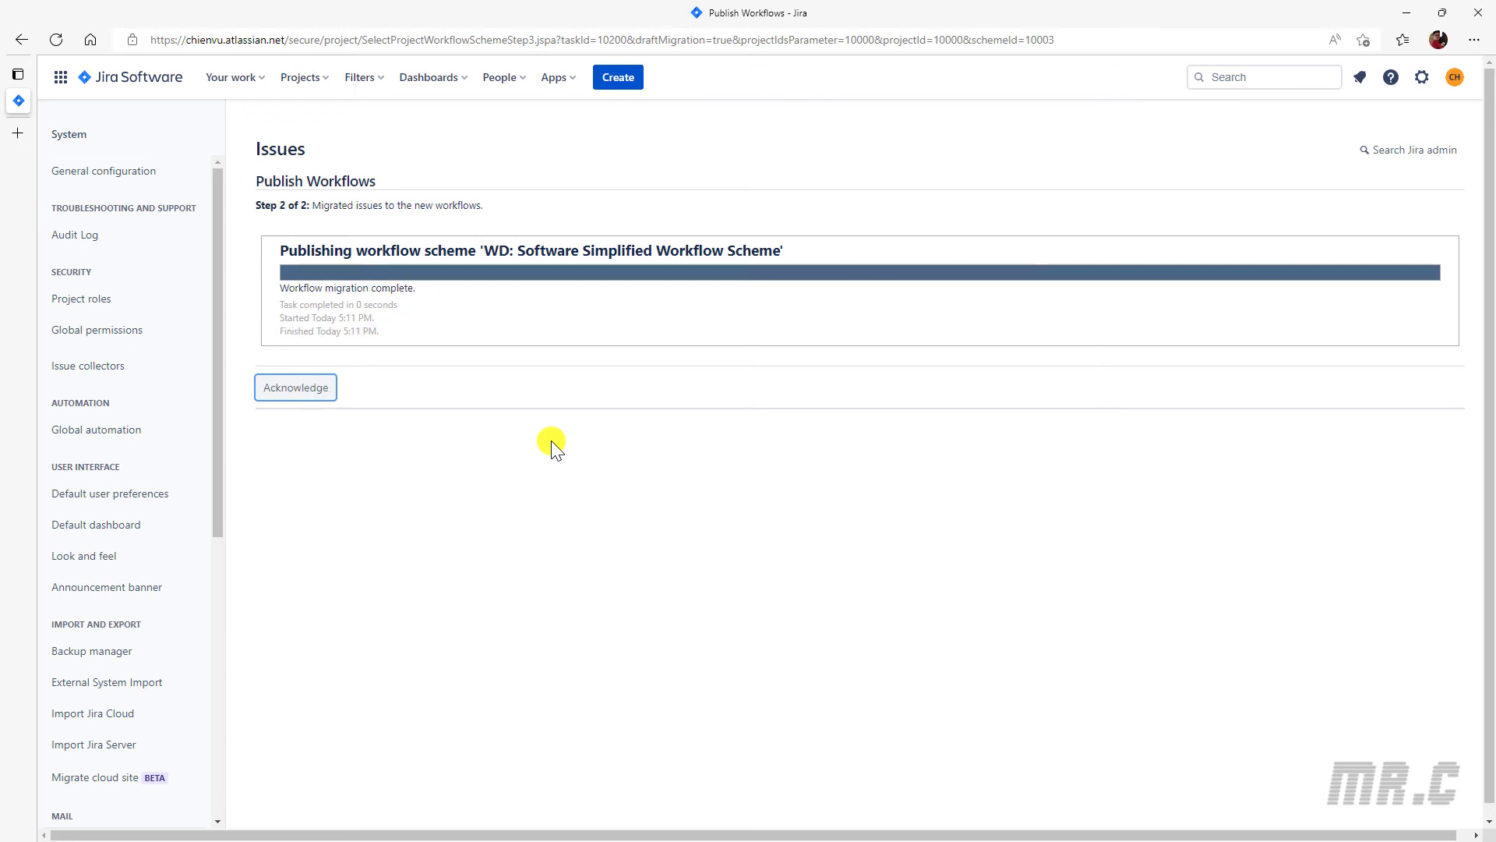
click(302, 392)
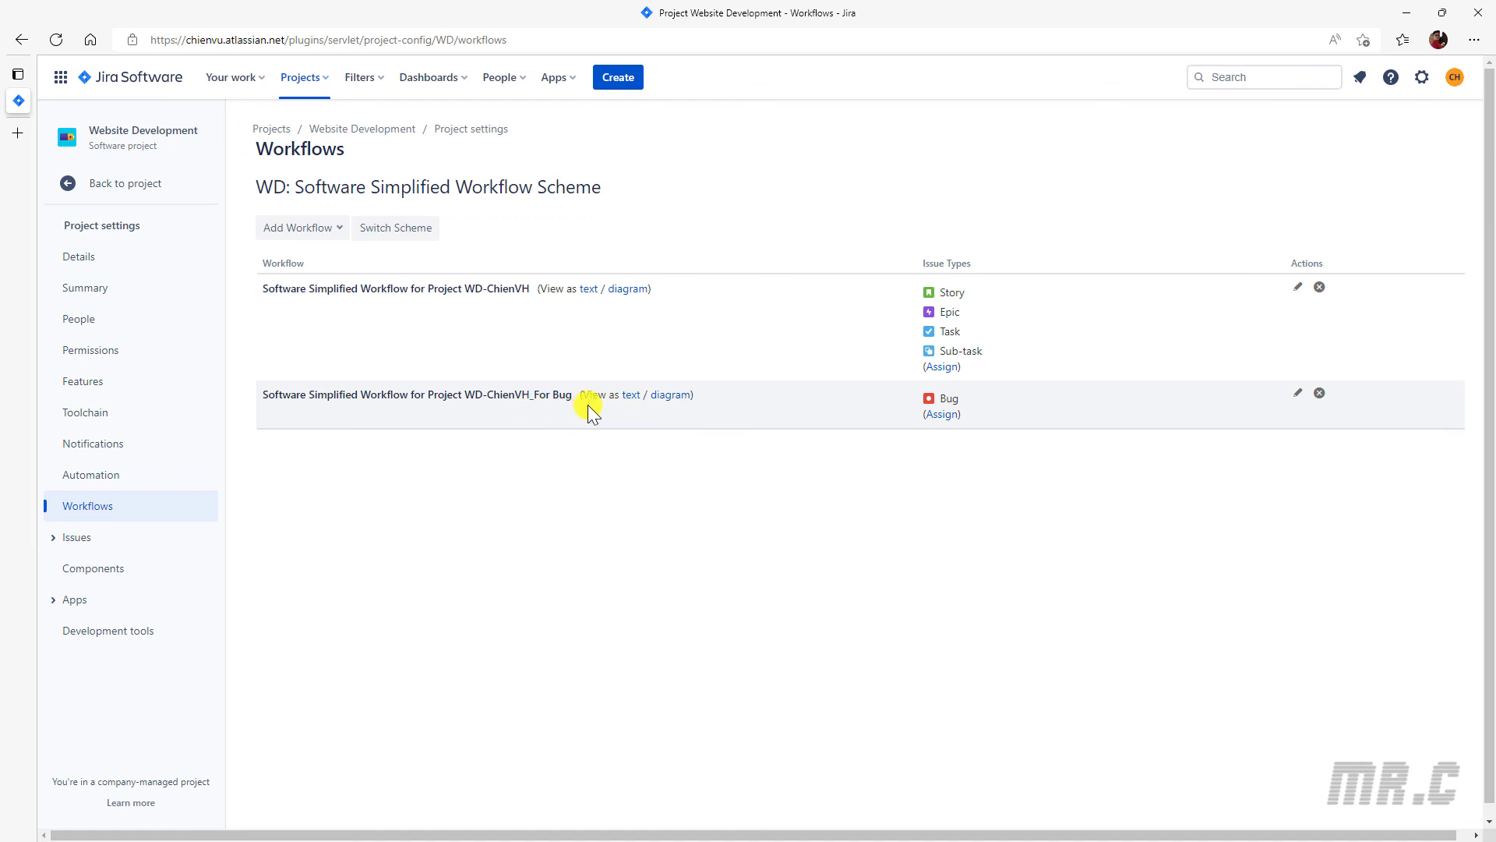
Return to the project's backlog and open the issues WD-8, WD-1 and WD-5 in separate tabs.
click(92, 183)
click(111, 272)
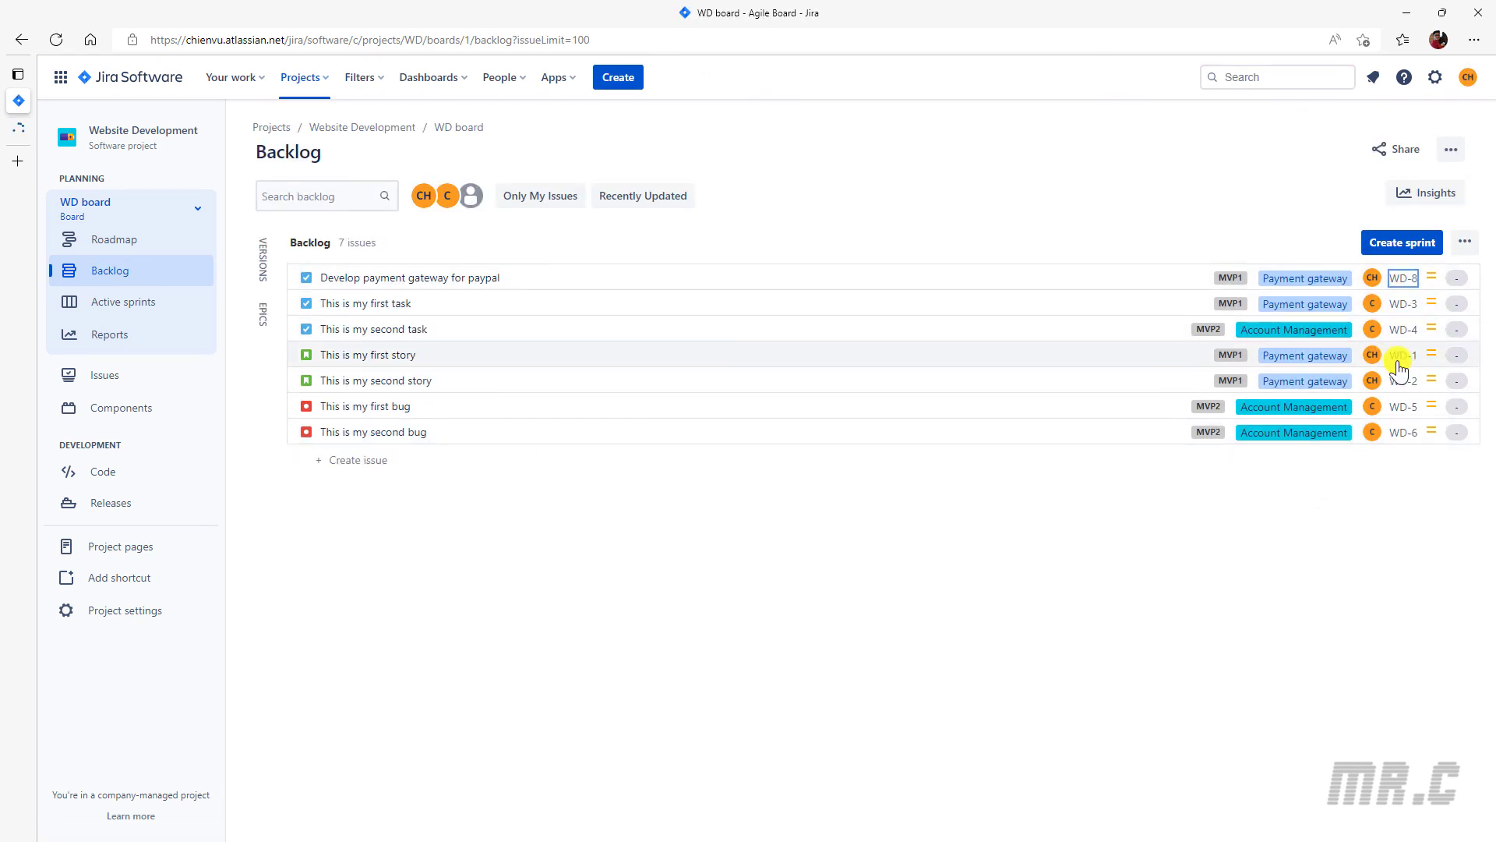
ctrl+click(1407, 407)
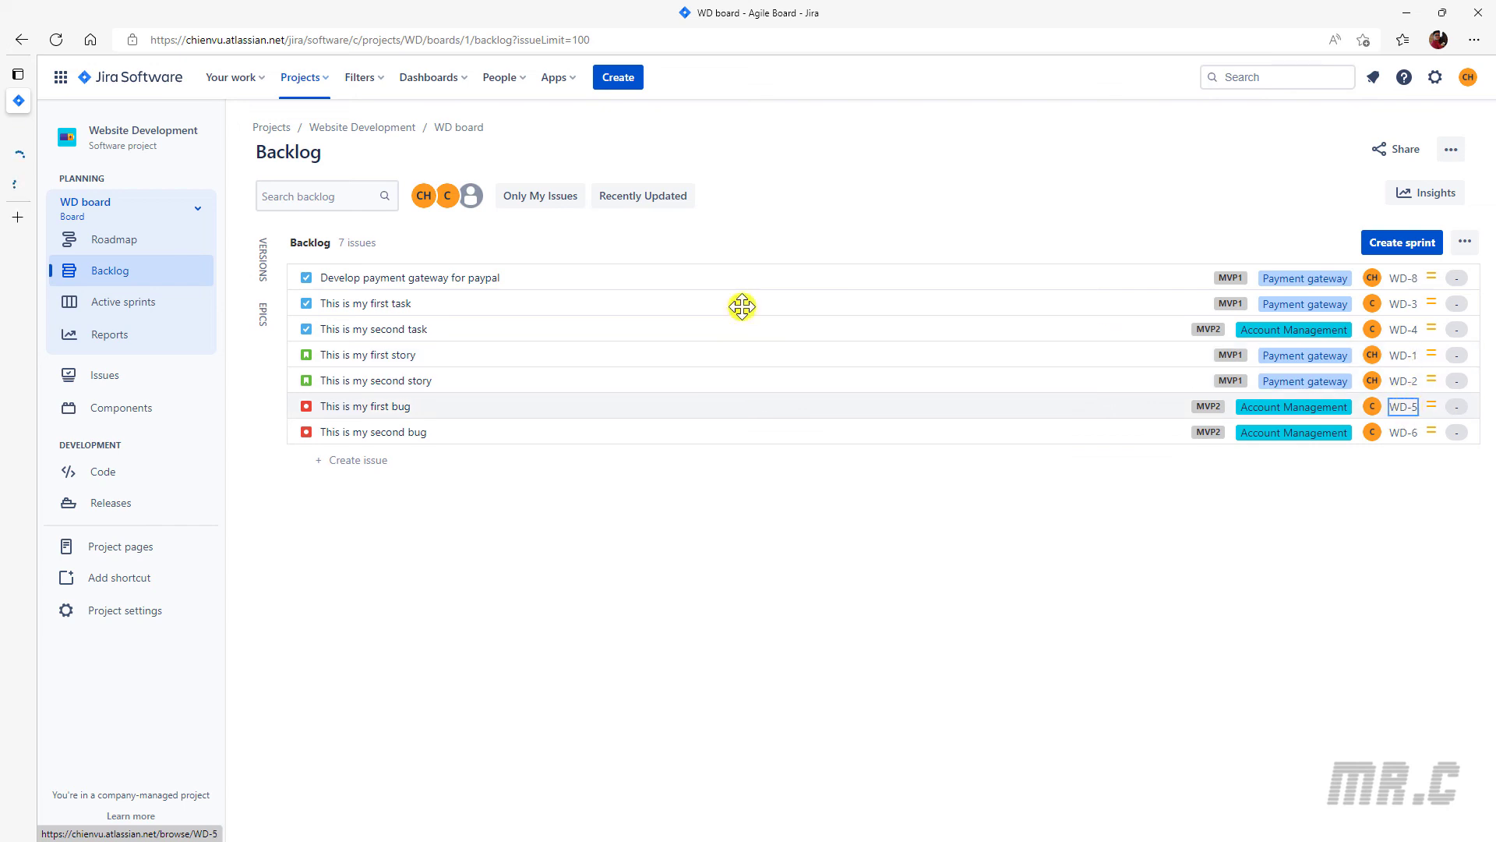
View the workflow diagram of the task WD-8 from its status and close it.
click(26, 132)
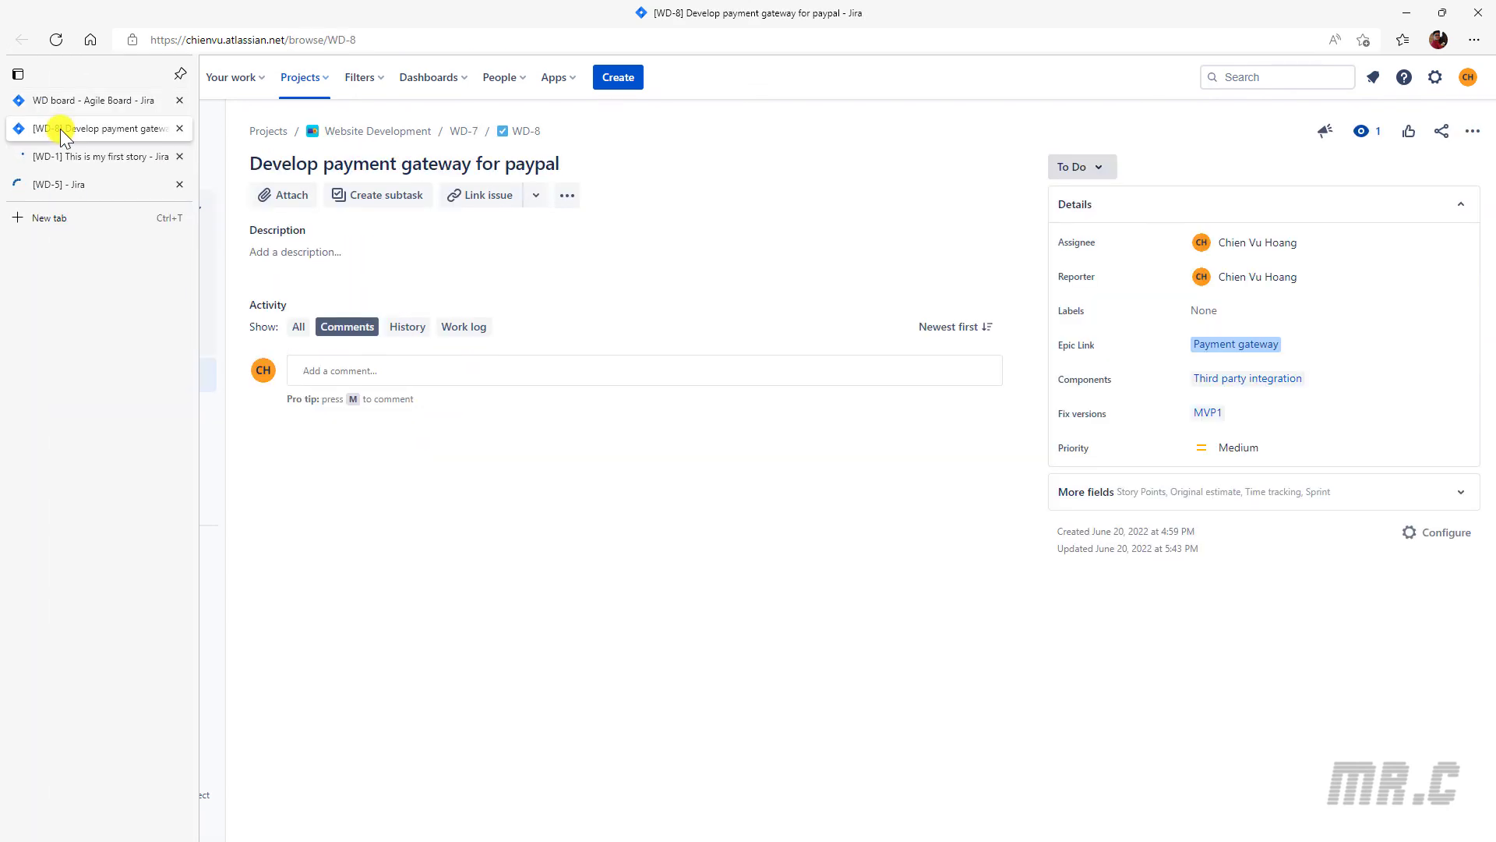
click(1105, 168)
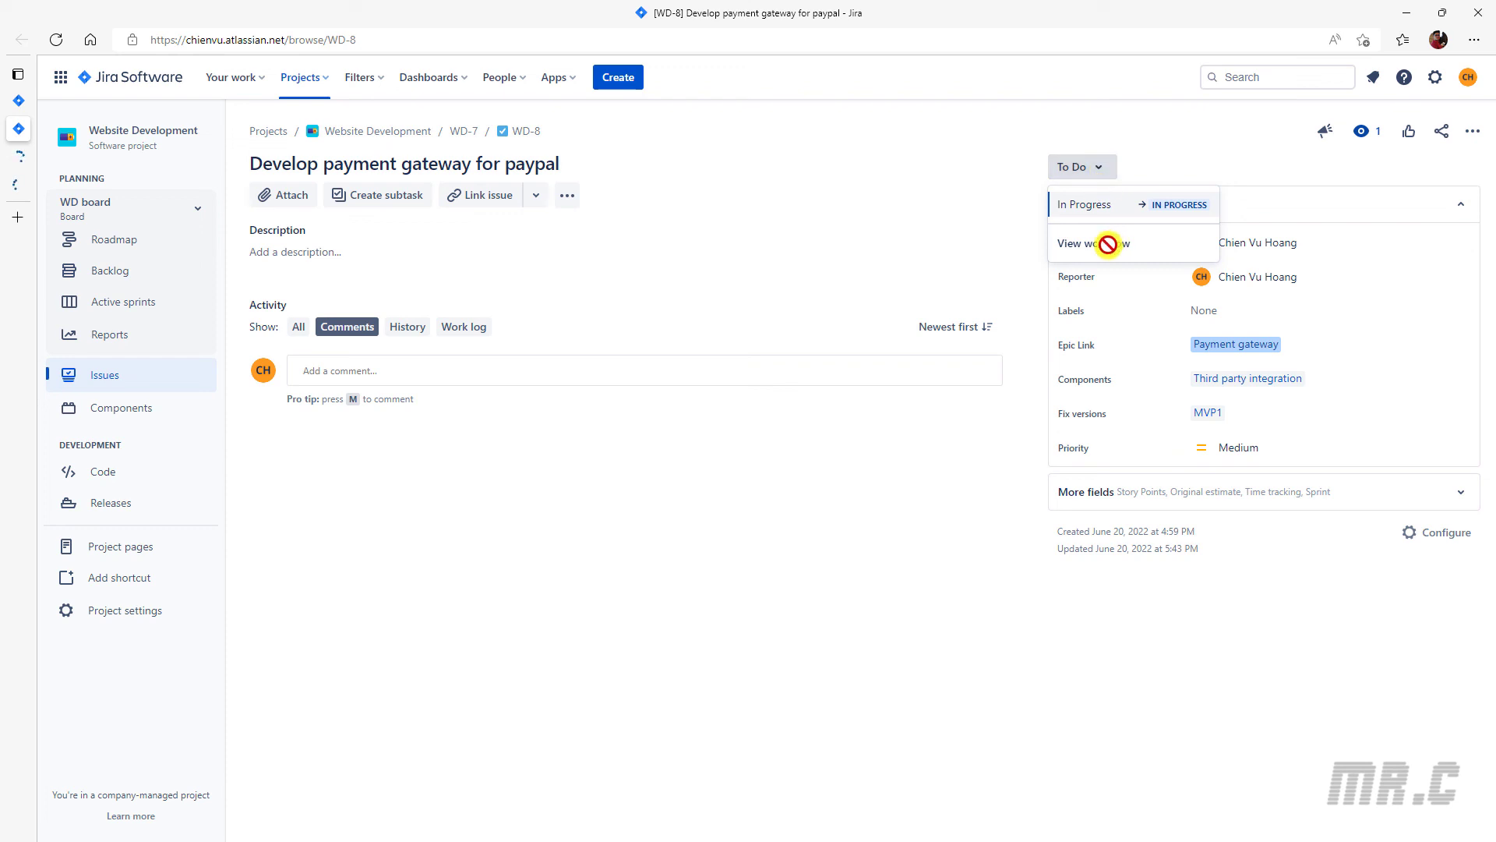
click(1108, 248)
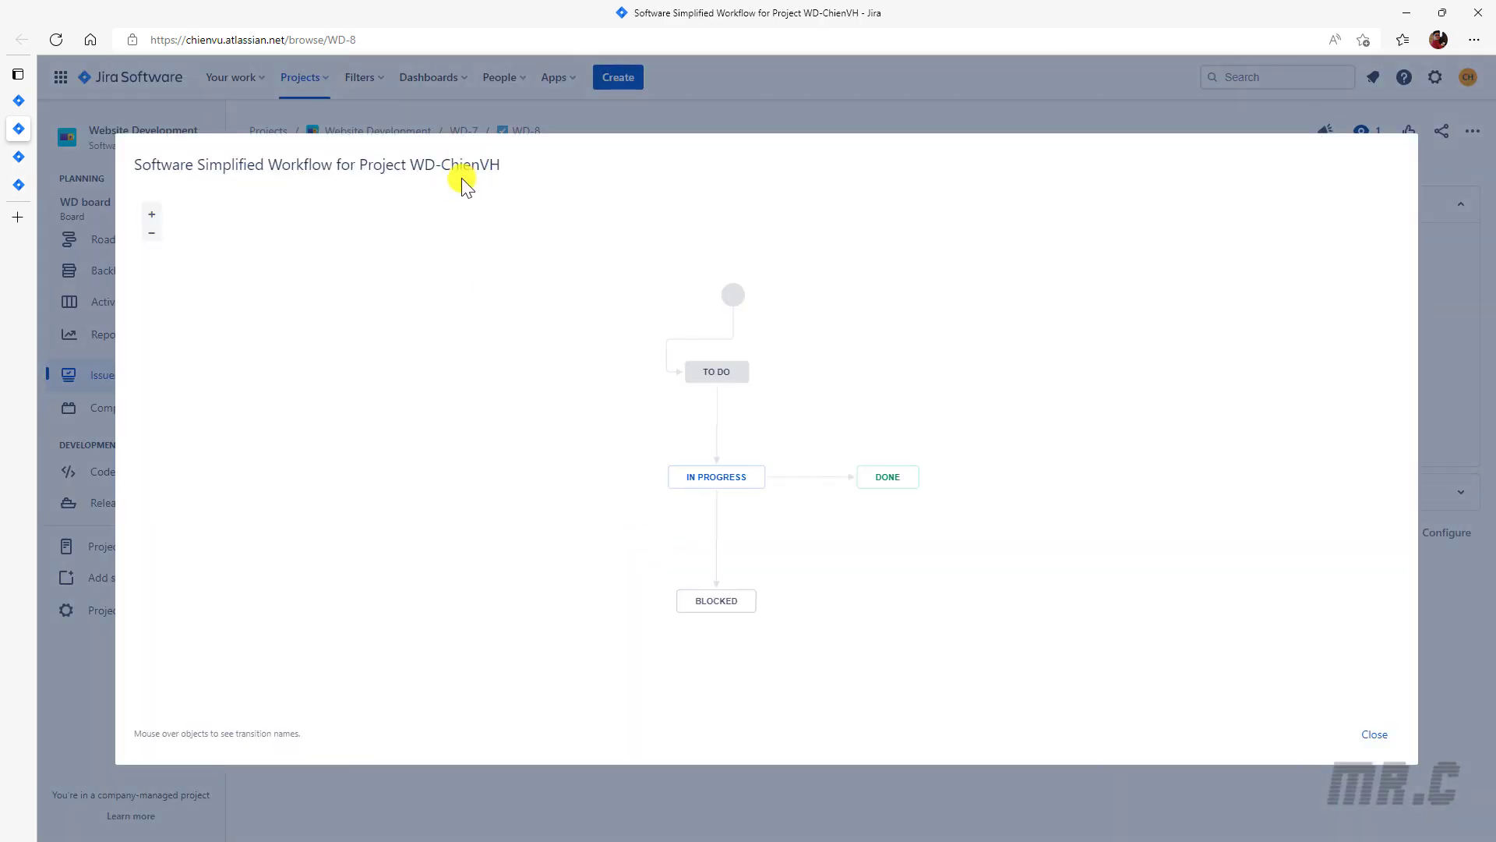
click(1392, 733)
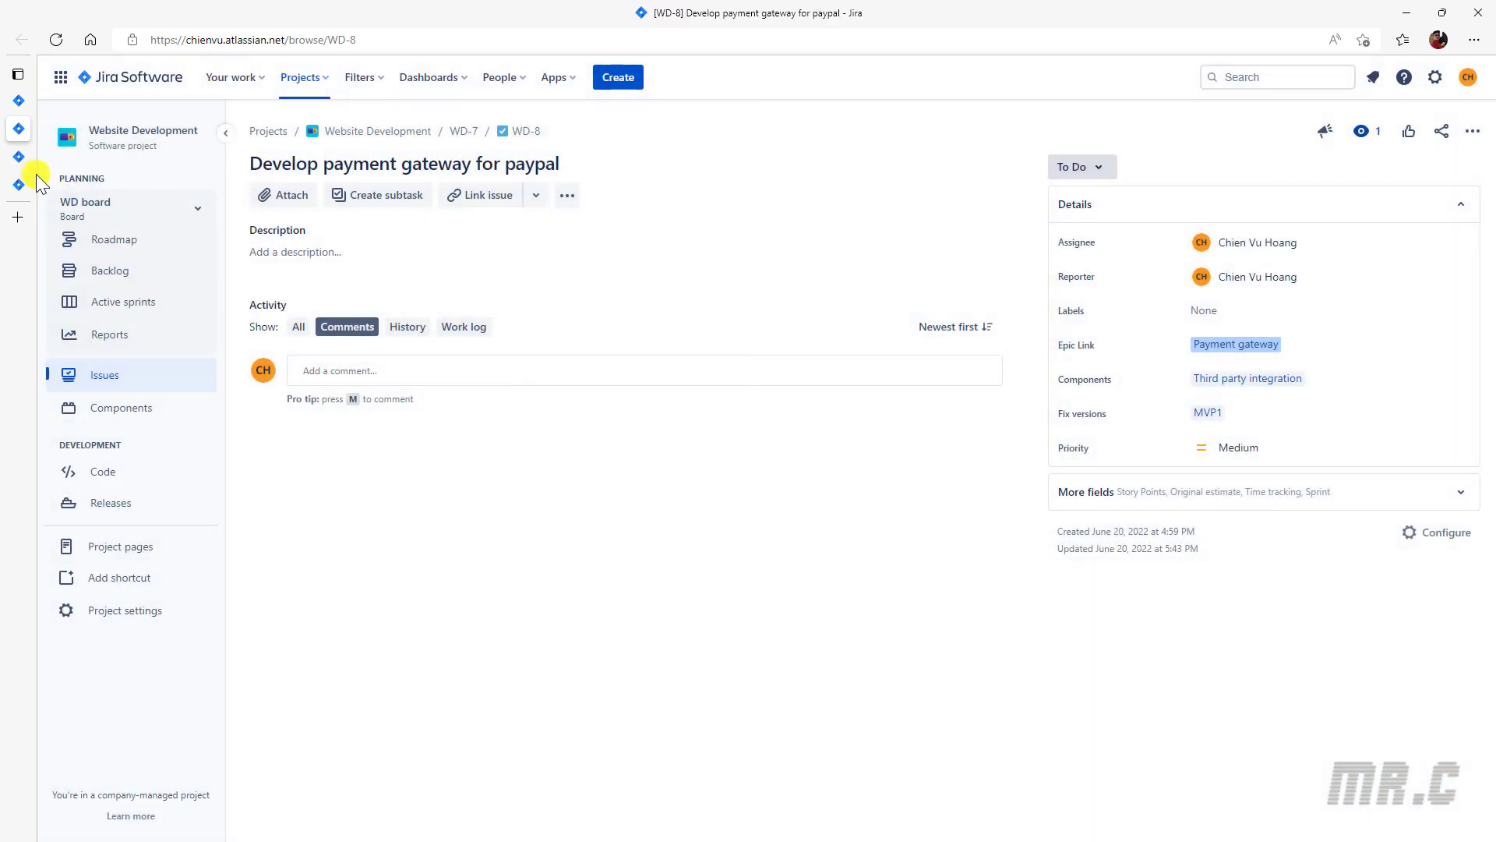
Switch to the story WD-1 and view its workflow diagram from its status.
click(19, 158)
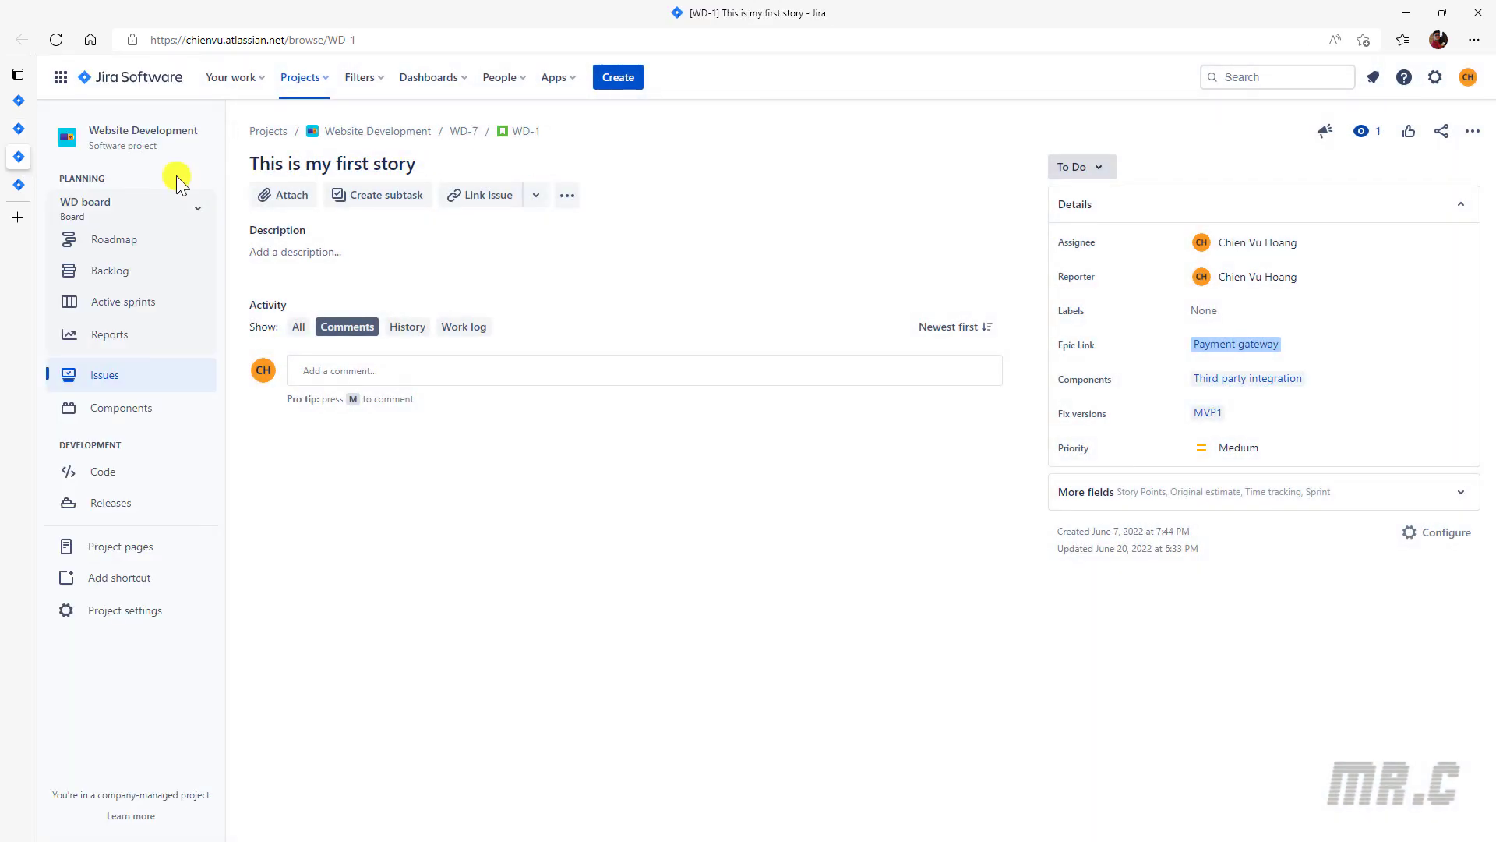
click(1112, 179)
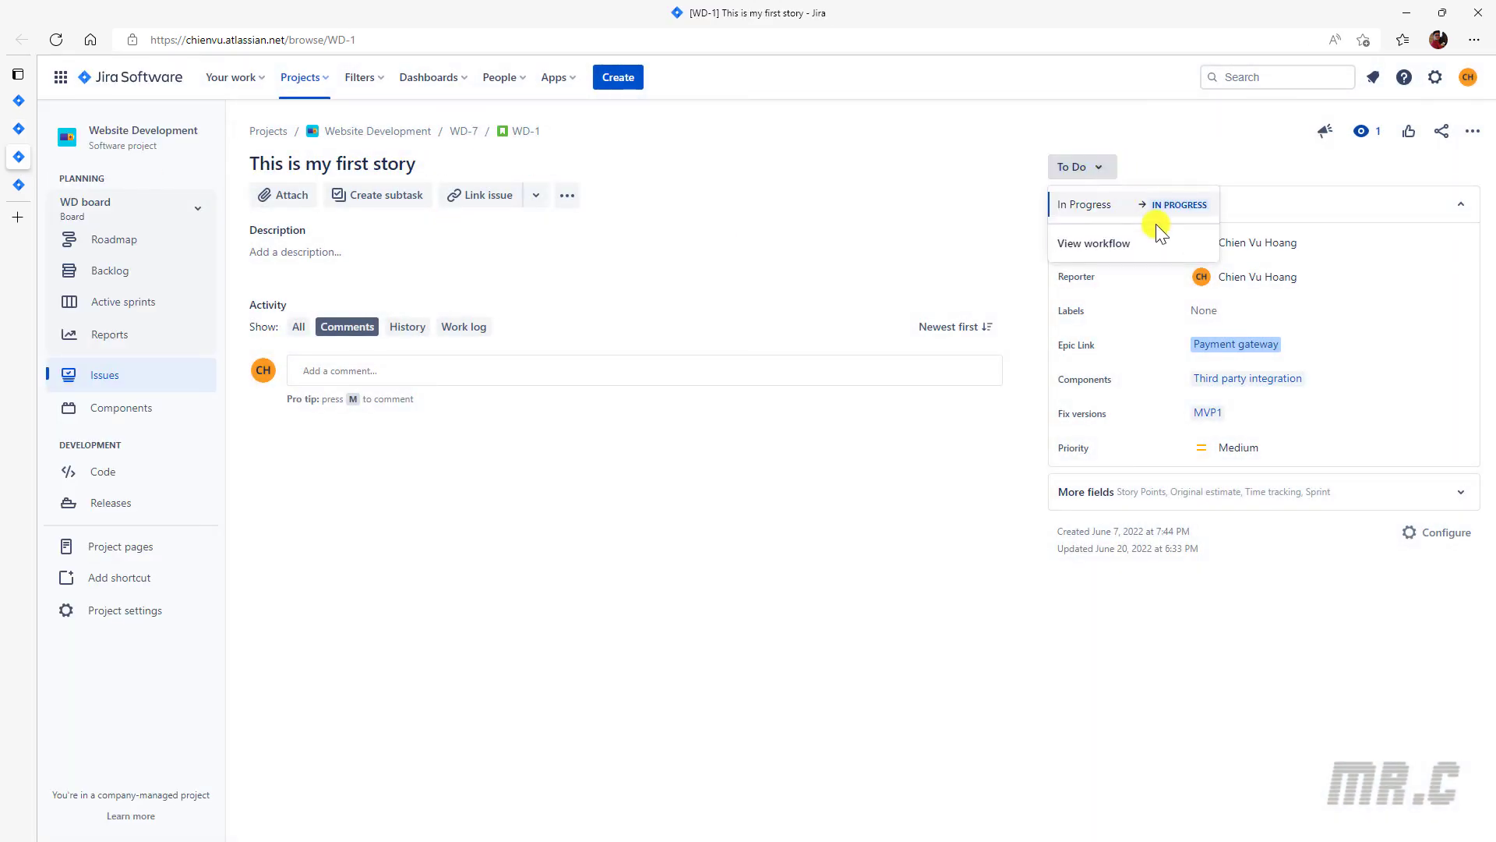
click(1129, 240)
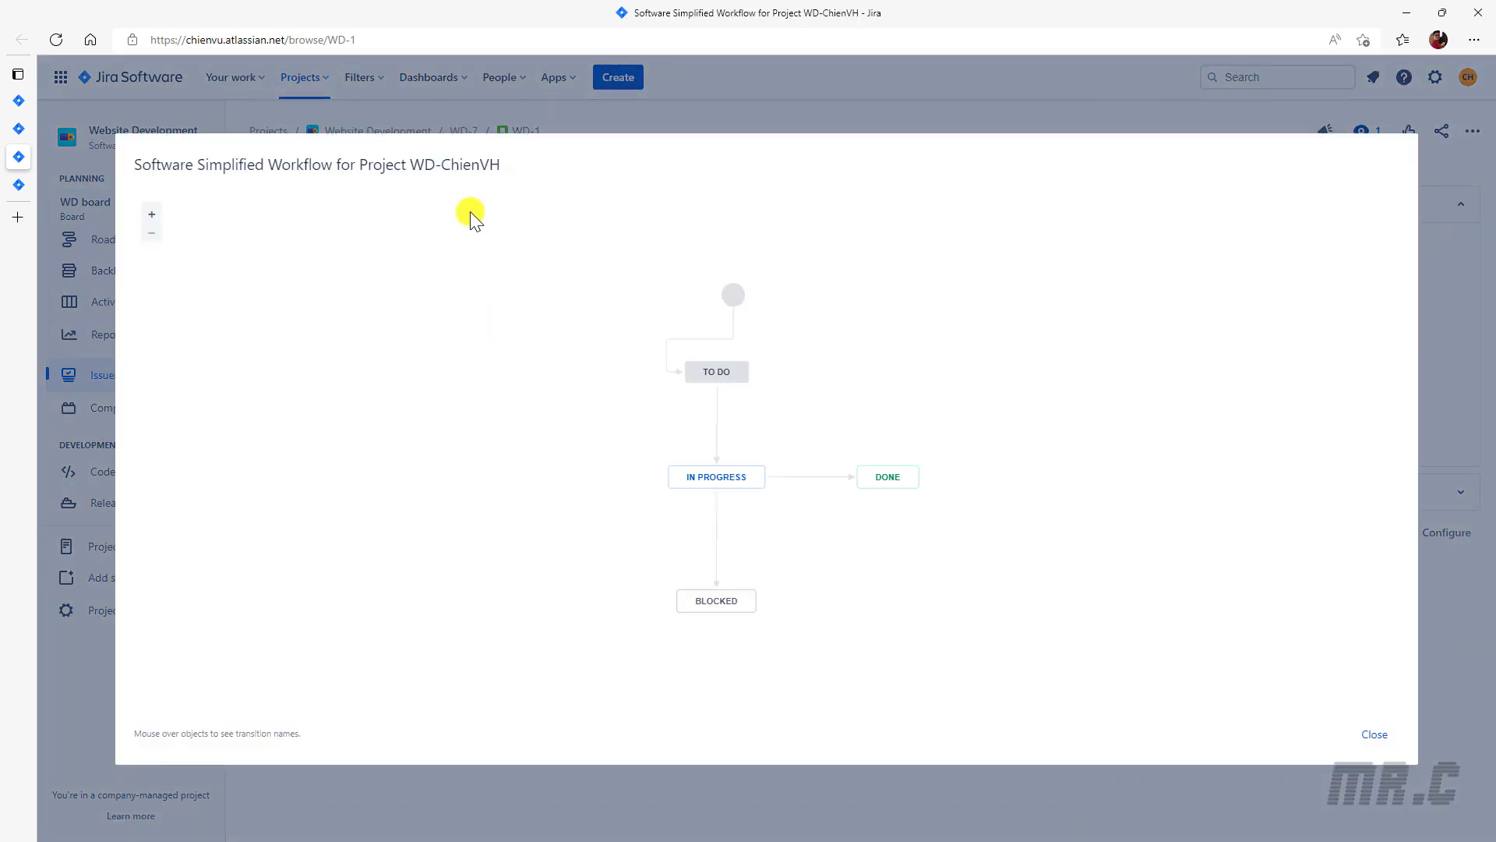
Switch to the bug WD-5, view its workflow diagram from its status and close the diagram.
click(19, 185)
click(1092, 168)
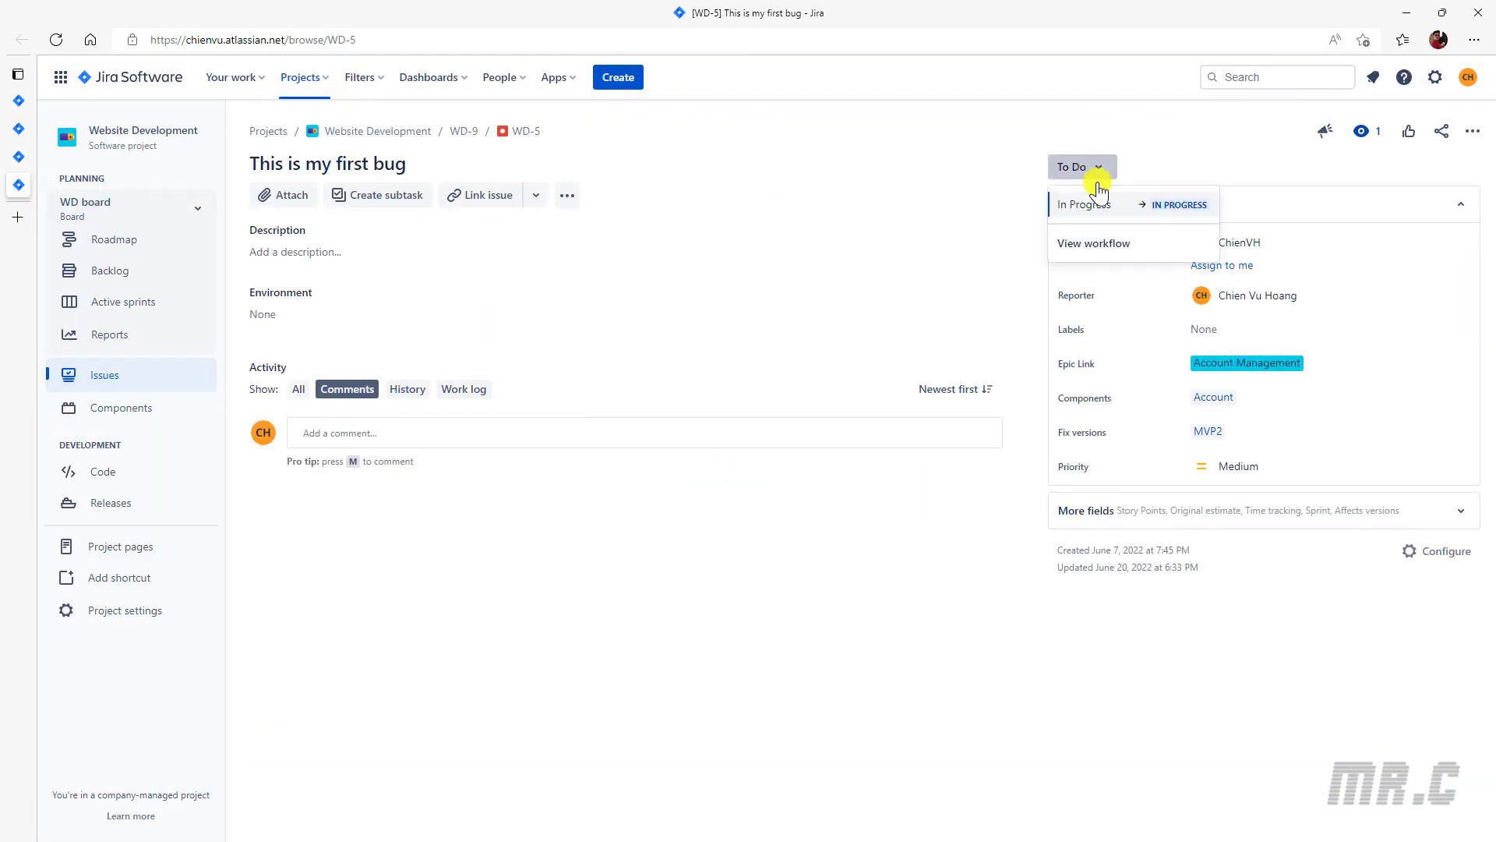
click(1102, 245)
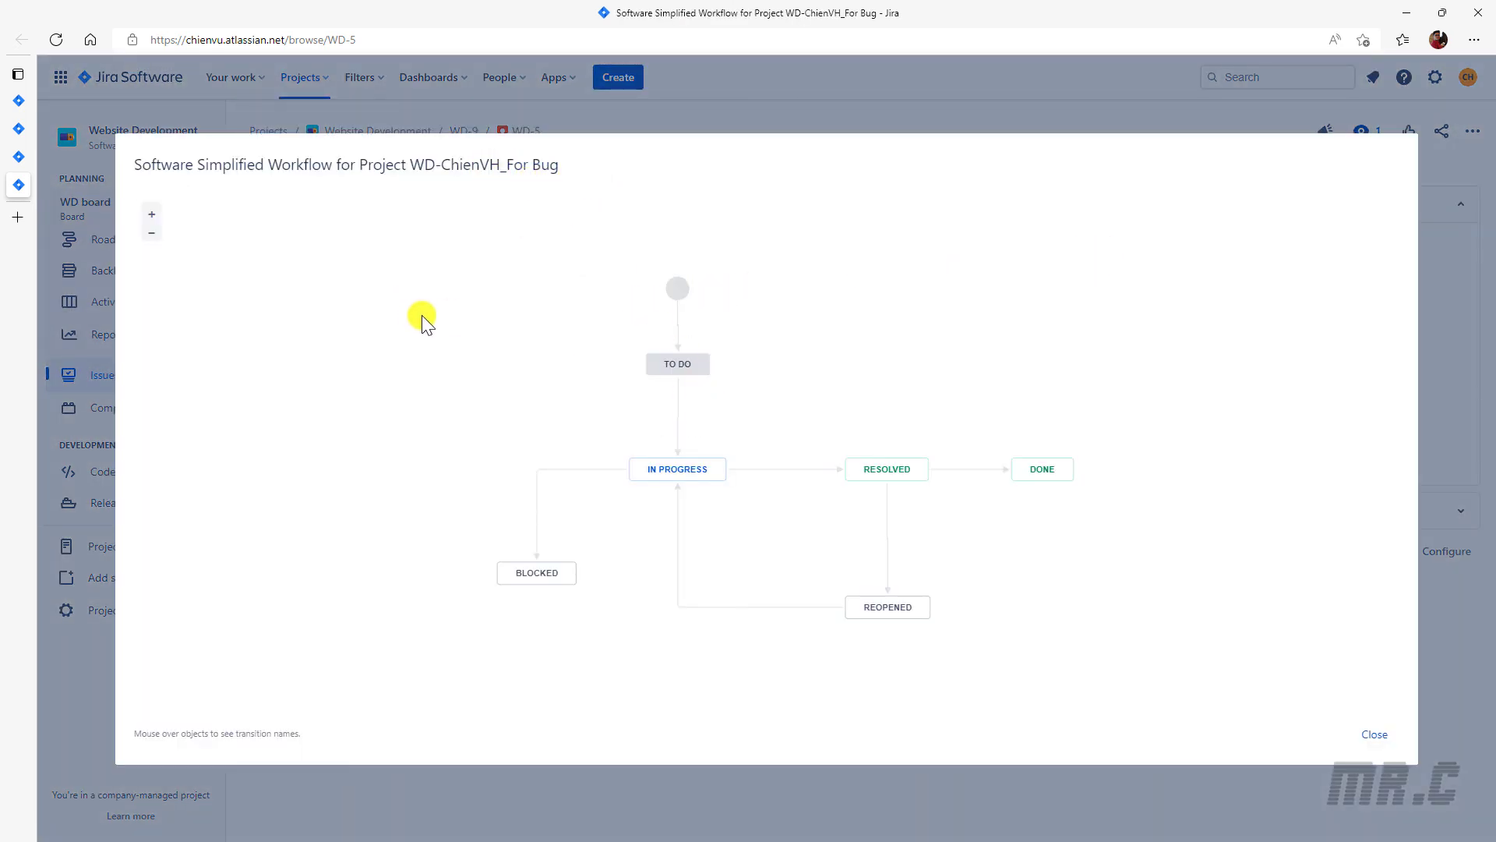
click(1376, 736)
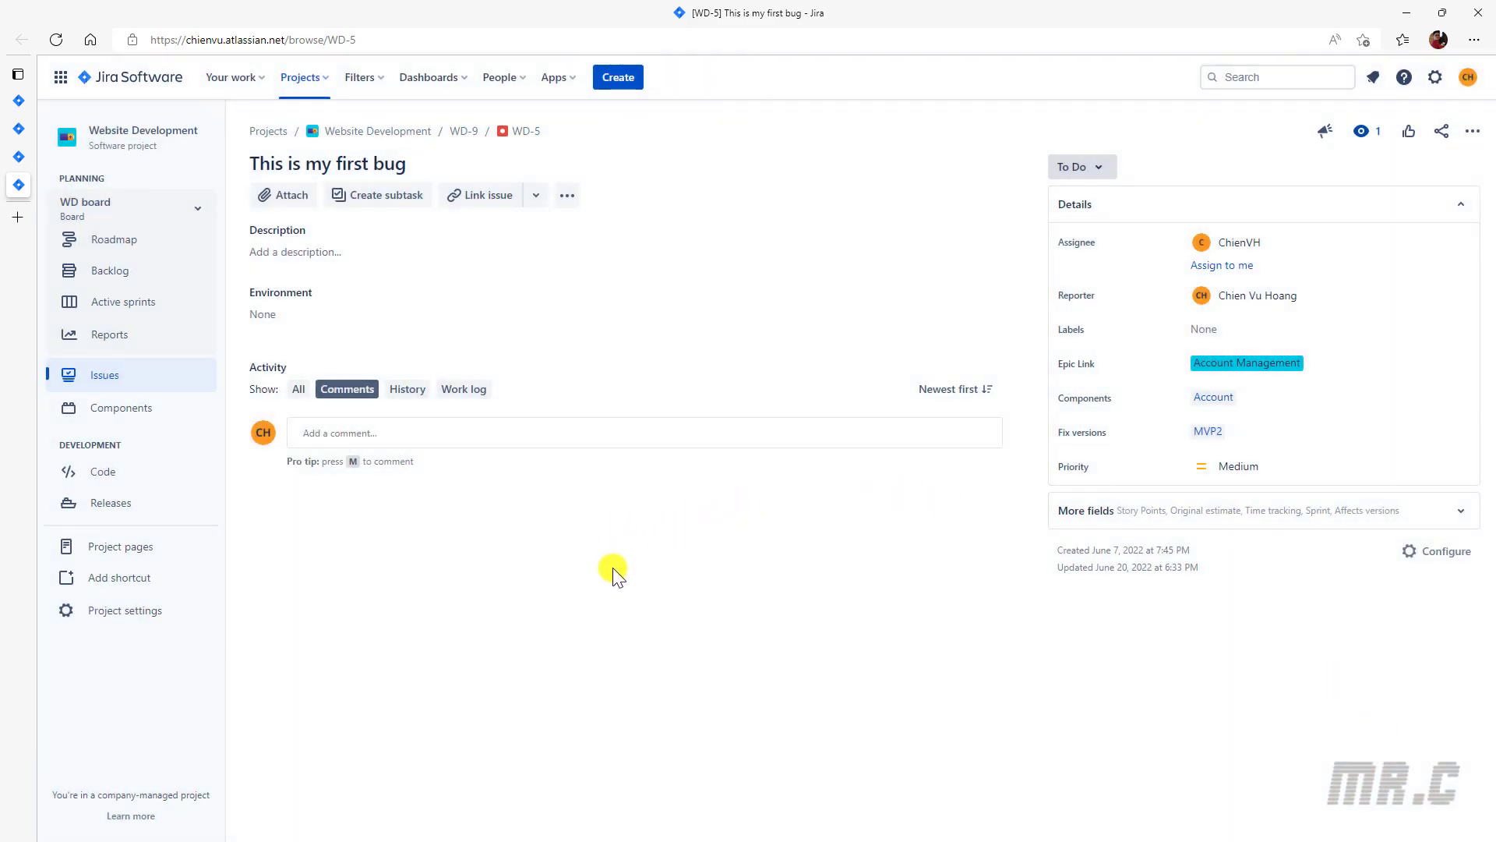
Transition the bug WD-5 to In Progress and on to Resolved.
click(1101, 168)
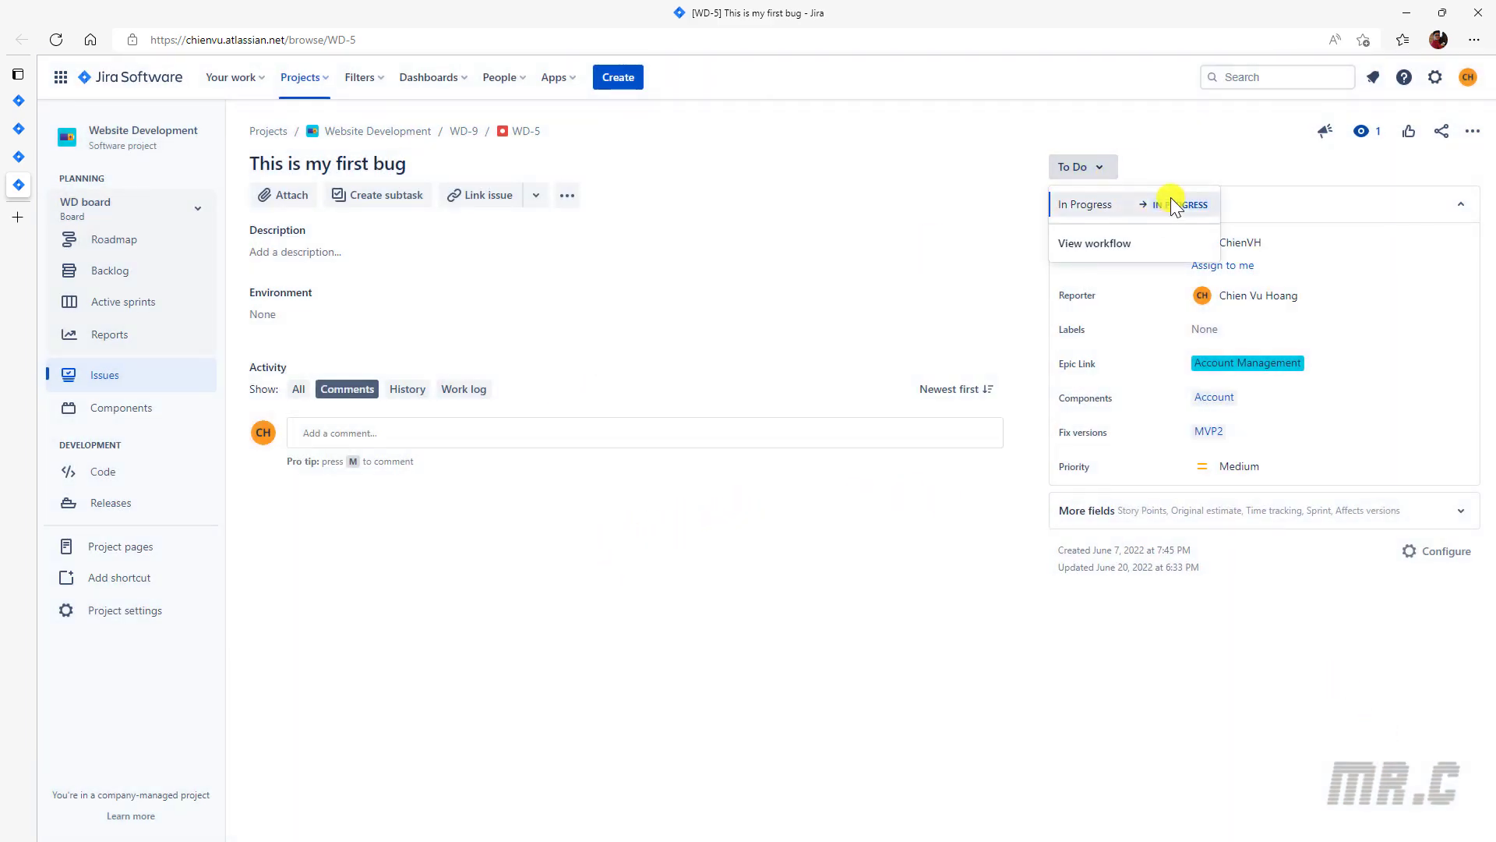
click(1173, 205)
click(1129, 166)
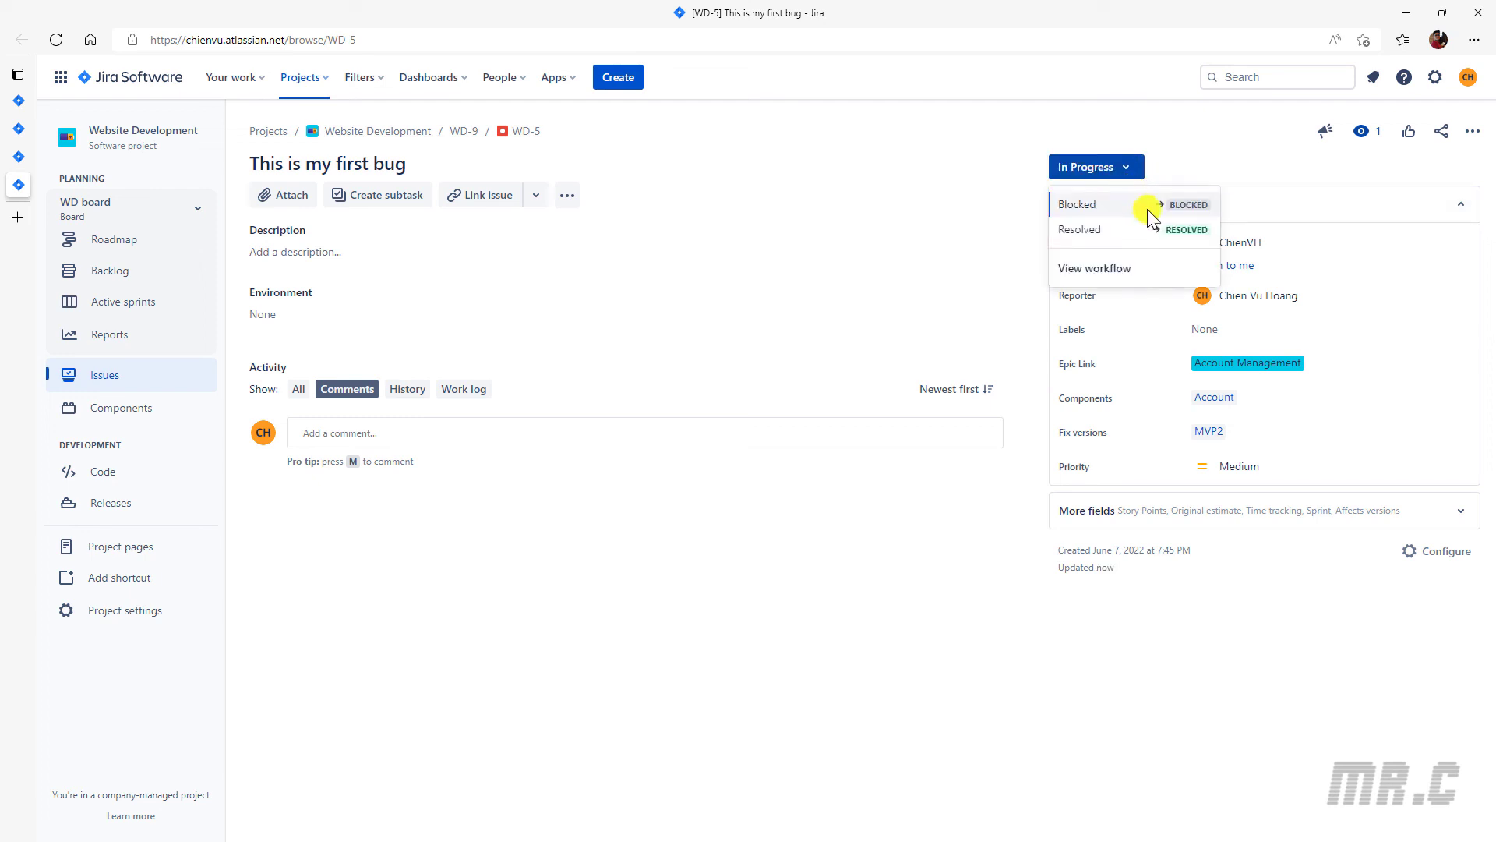
click(1092, 229)
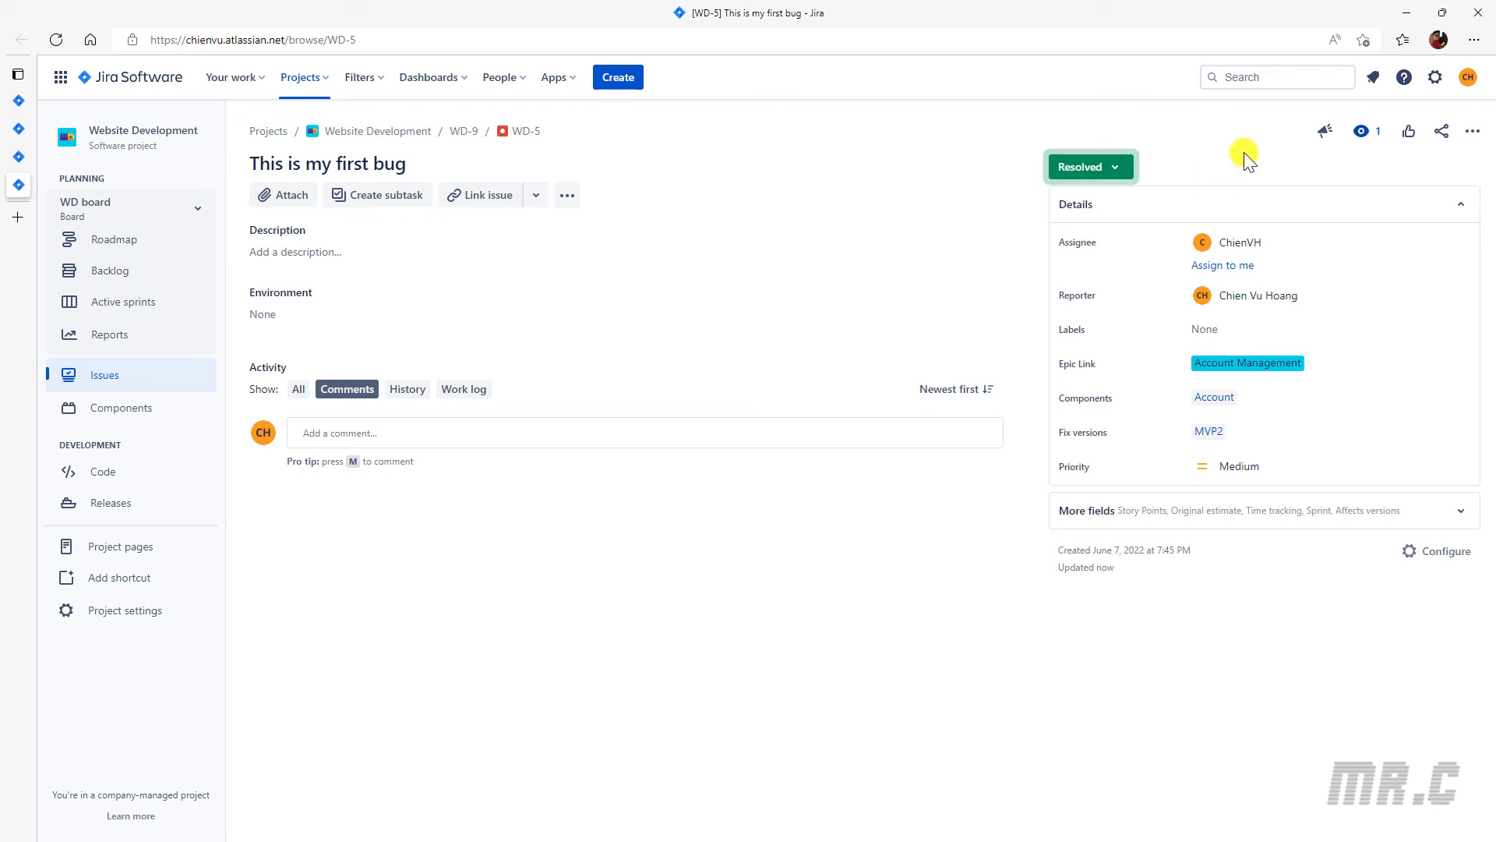
Move the resolved bug WD-5 to Reopened and back to In Progress.
click(1117, 166)
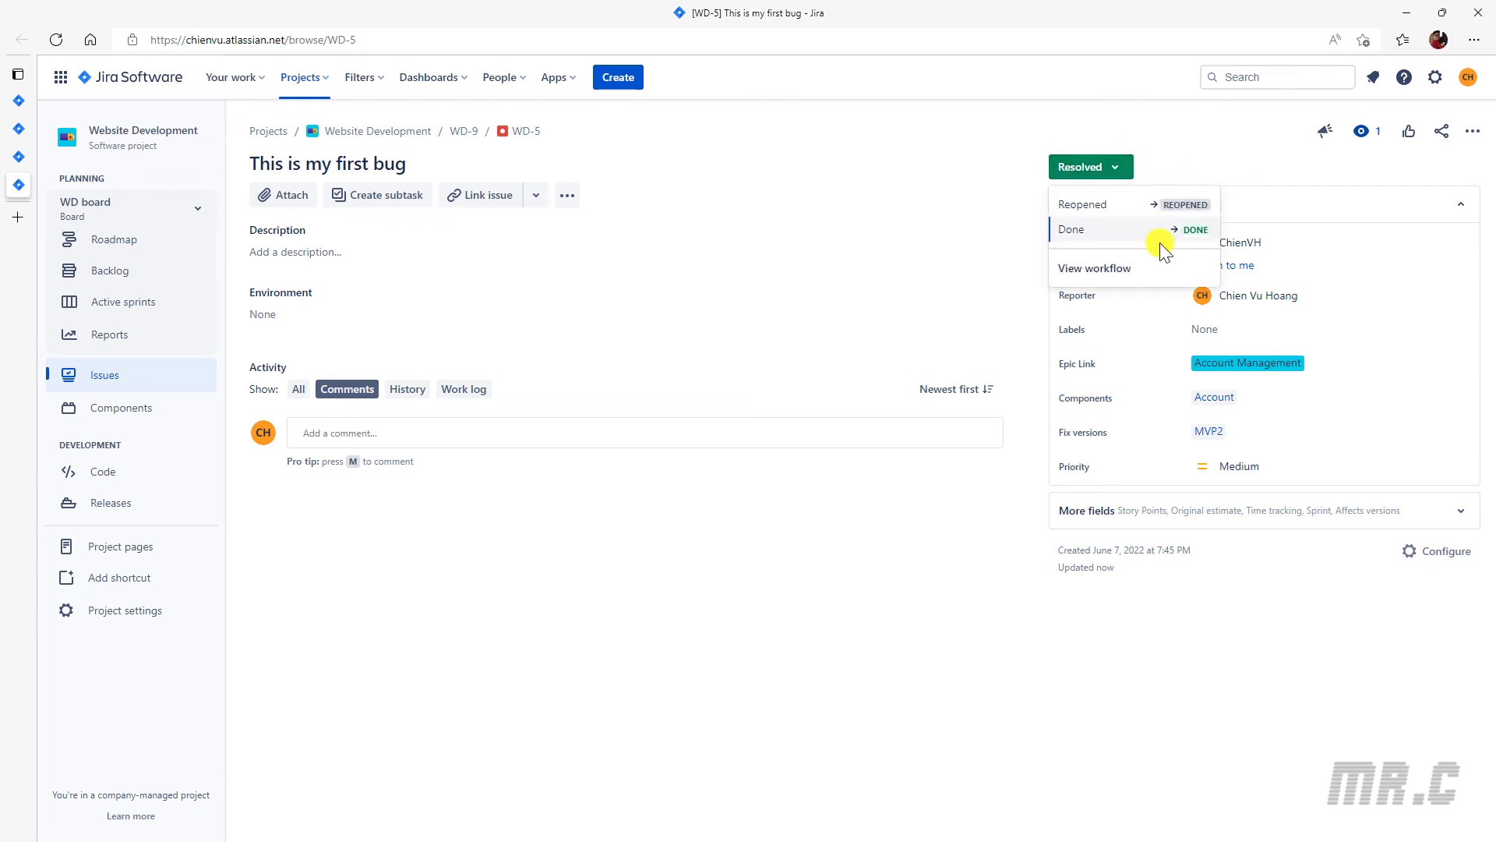
click(1100, 206)
click(1122, 166)
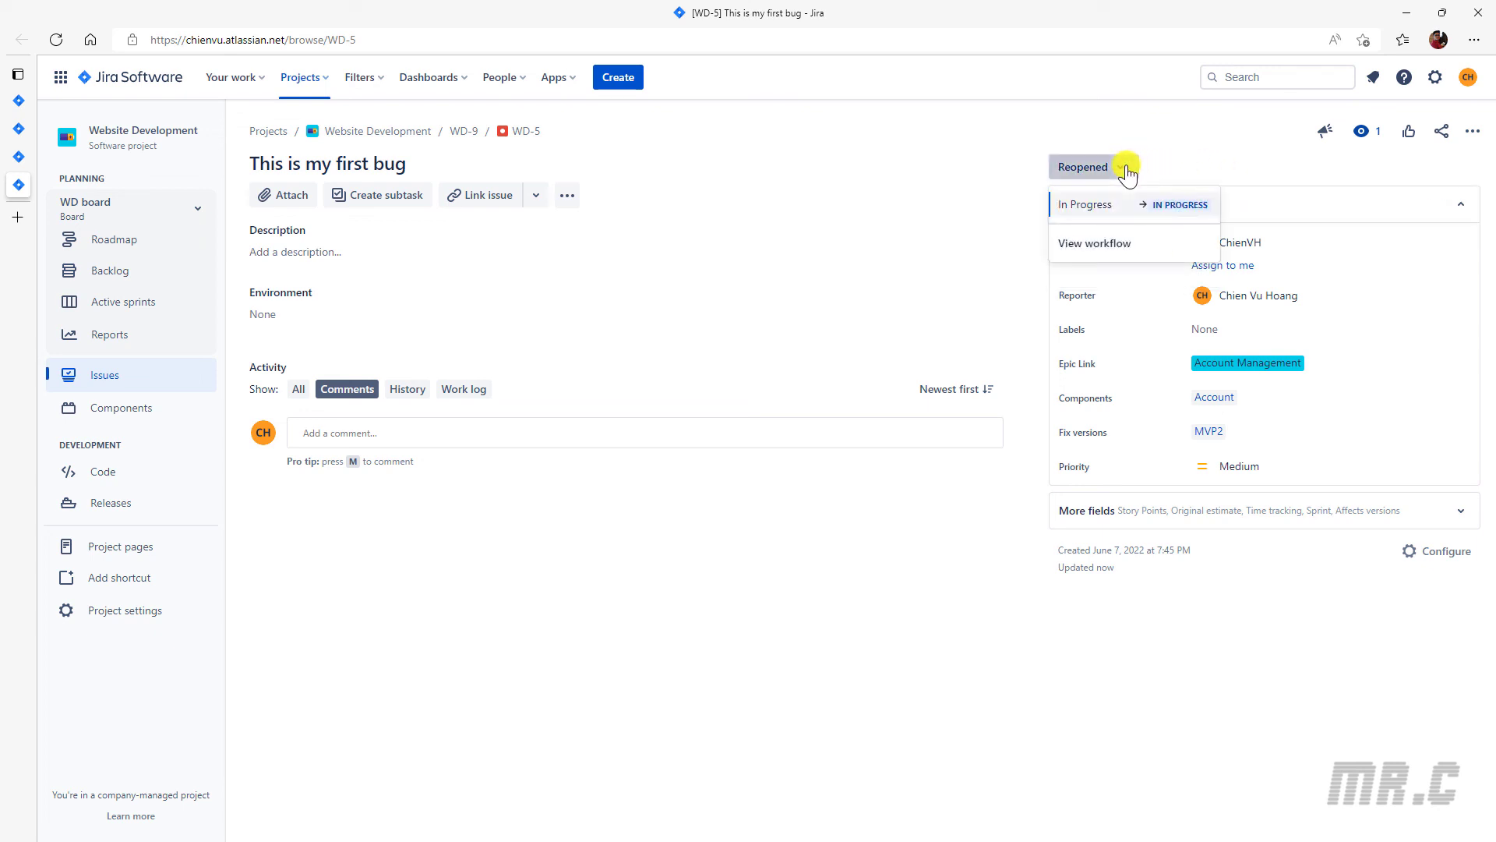
click(1126, 204)
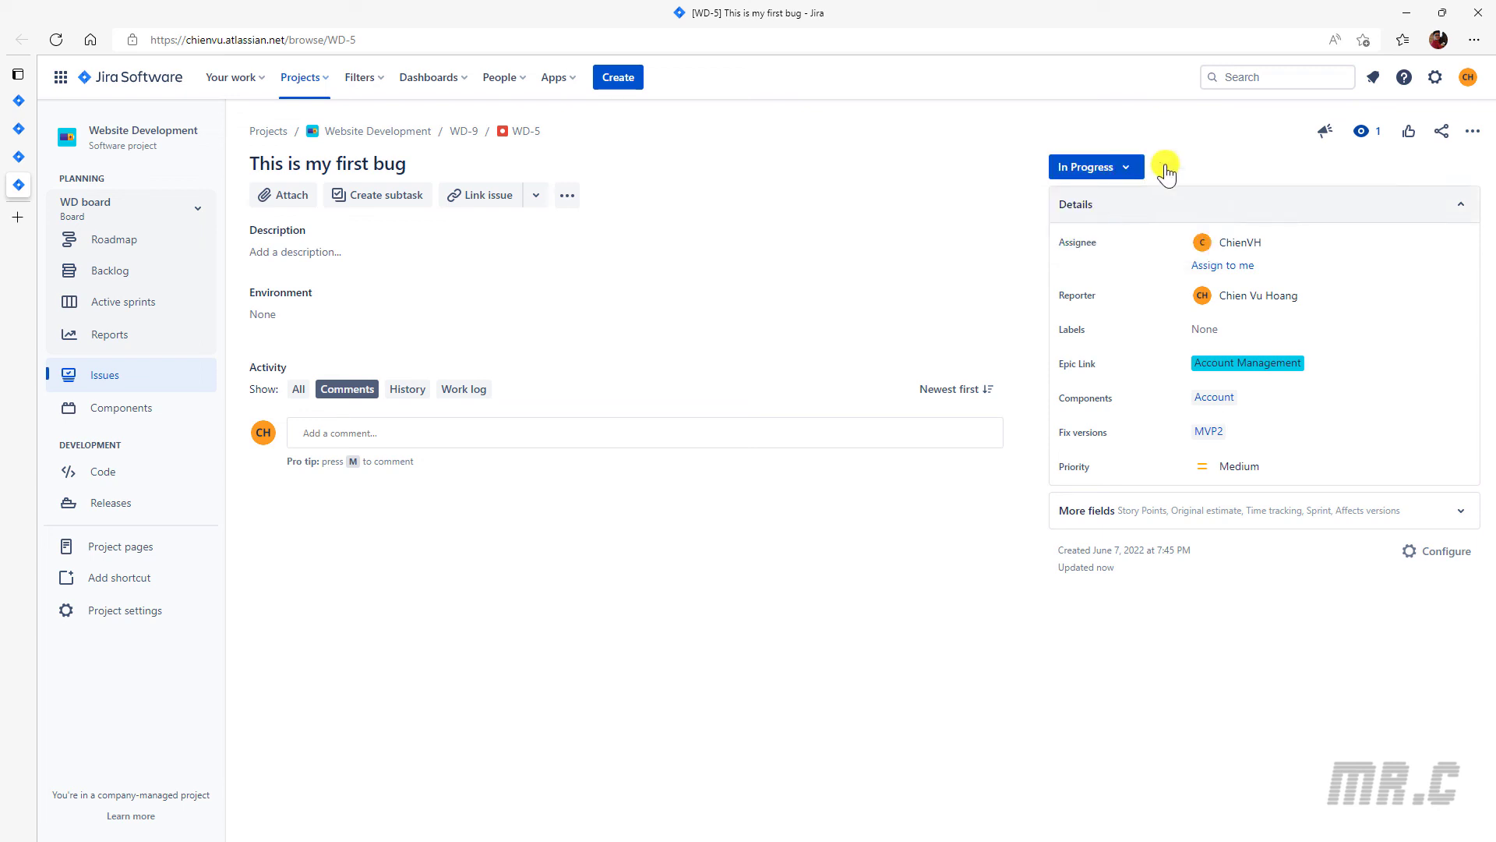
Resolve the bug WD-5 again and finish it by setting its status to Done.
click(1135, 167)
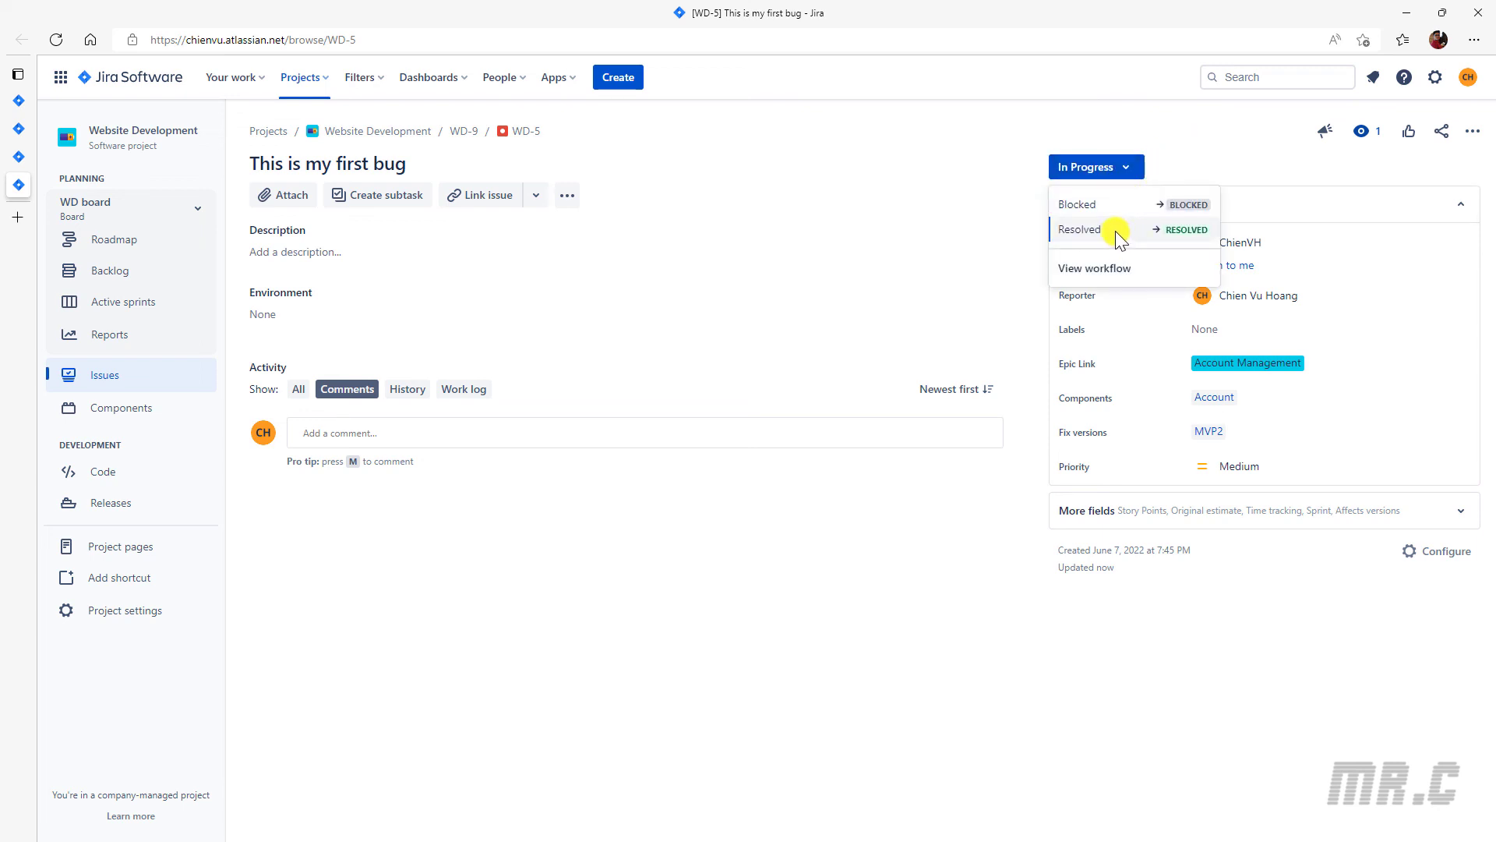
click(1115, 229)
click(1122, 167)
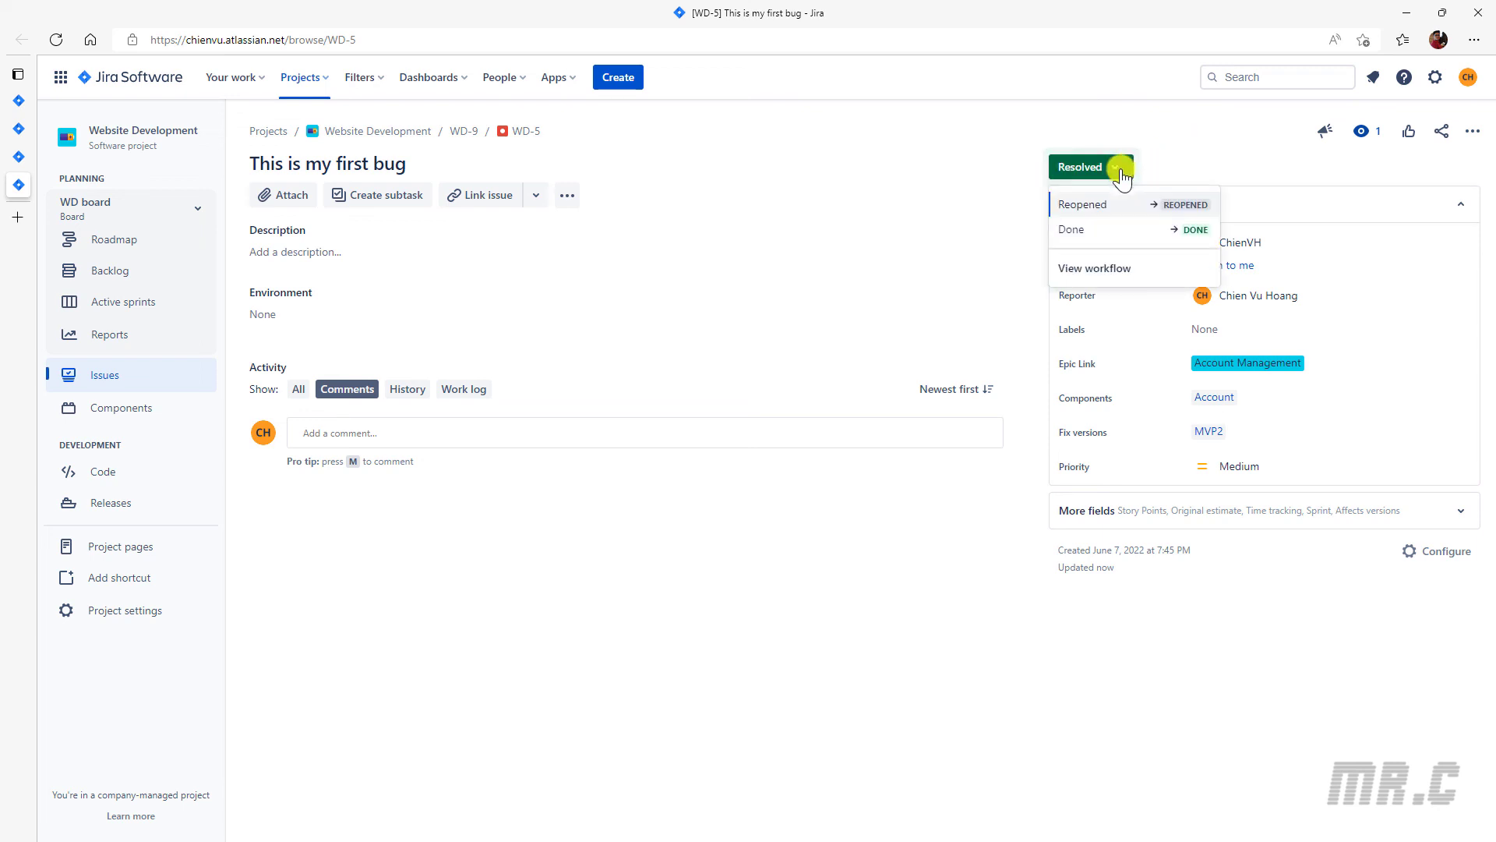
click(1162, 229)
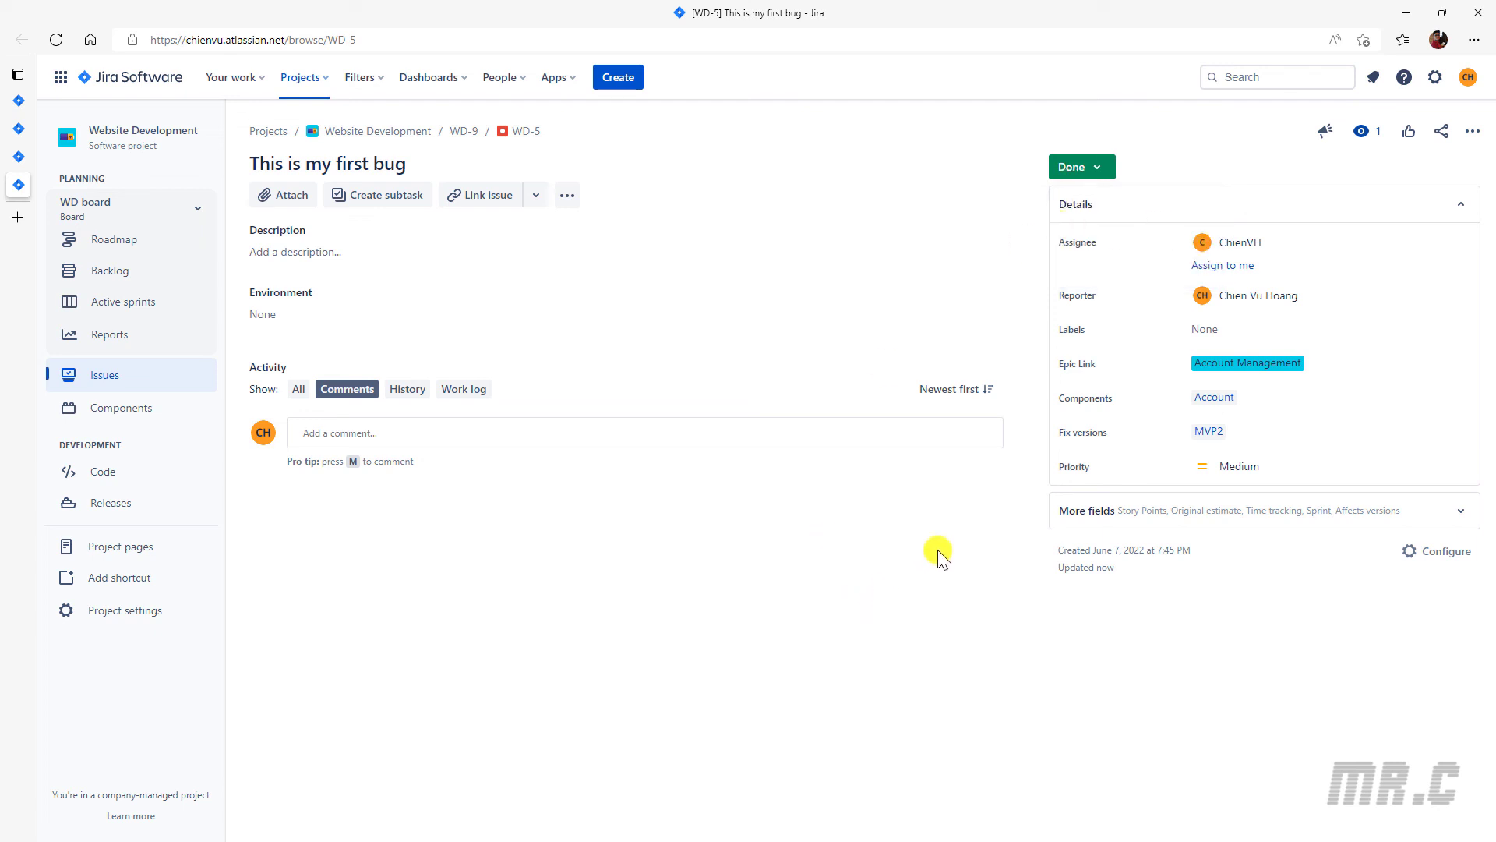